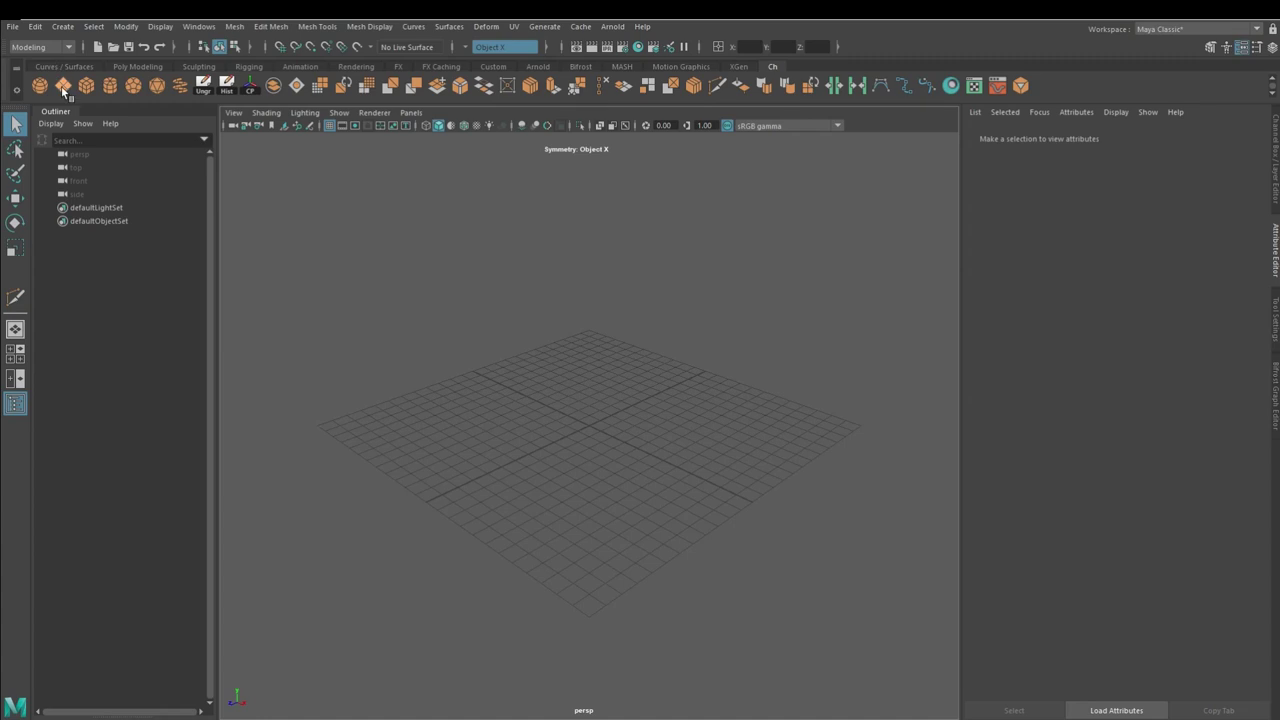
# Create a polygon plane of width 2, height 8, with 2 width subdivisions.
pyautogui.press('f')
pyautogui.click(1115, 136)
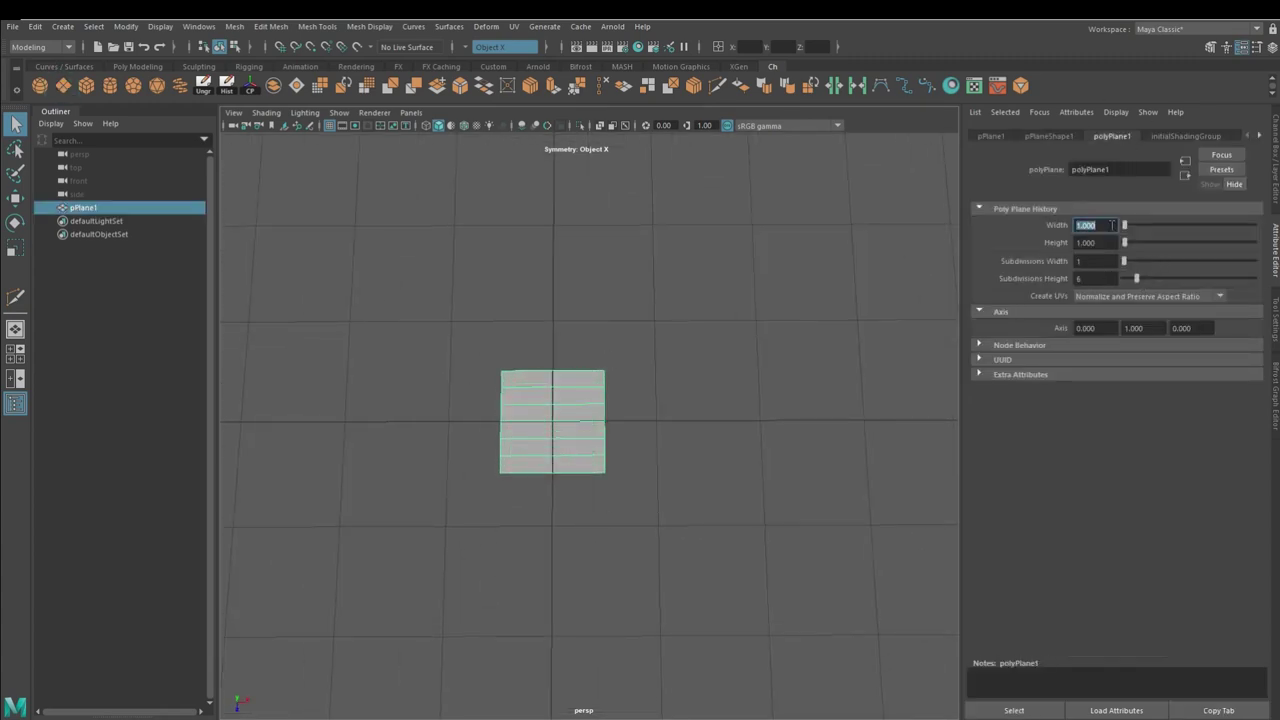
pyautogui.write('20')
pyautogui.press('Return')
pyautogui.write('2')
pyautogui.press('Tab')
pyautogui.write('8')
pyautogui.moveTo(560, 440)
pyautogui.keyDown('alt'); pyautogui.mouseDown()
pyautogui.moveTo(594, 477)
pyautogui.moveTo(544, 530)
pyautogui.moveTo(552, 446)
pyautogui.mouseUp(); pyautogui.keyUp('alt')
pyautogui.press('F10')
pyautogui.click(1066, 136)
# Move an edge at the plane's end inward to start the taper.
pyautogui.click(536, 505)
pyautogui.keyDown('alt'); pyautogui.moveTo(536, 505); pyautogui.dragTo(485, 525); pyautogui.keyUp('alt')
pyautogui.press('w')
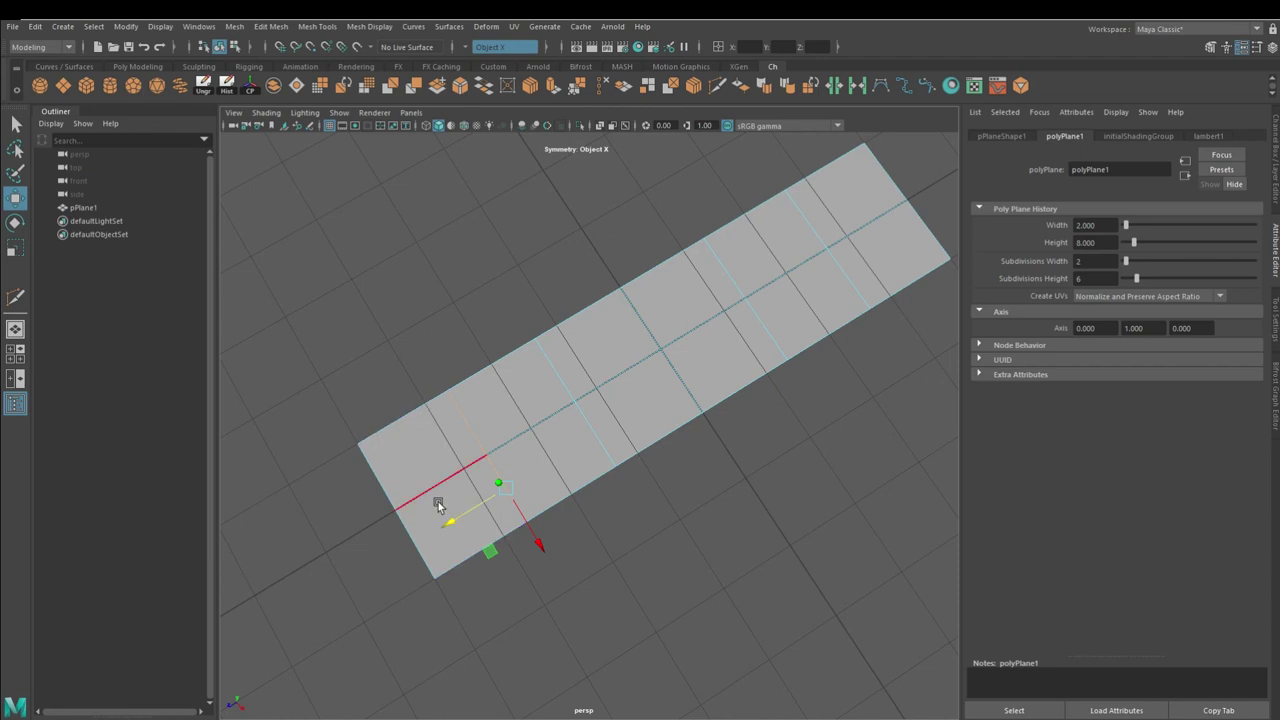
pyautogui.keyDown('alt'); pyautogui.moveTo(559, 457); pyautogui.dragTo(600, 491); pyautogui.keyUp('alt')
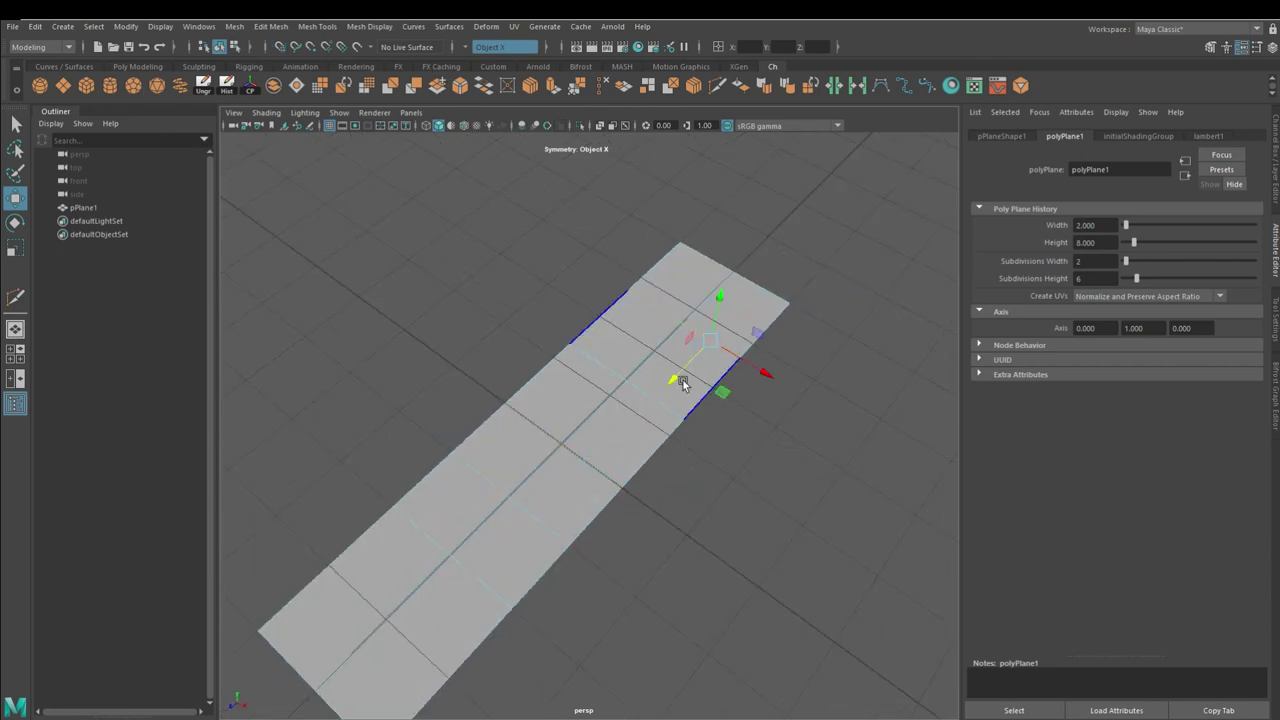
pyautogui.keyDown('alt'); pyautogui.moveTo(660, 415); pyautogui.dragTo(652, 408); pyautogui.keyUp('alt')
# In top view, drag the corner vertex to sharpen the pointed tip, then select the far-end vertices.
pyautogui.press('space')
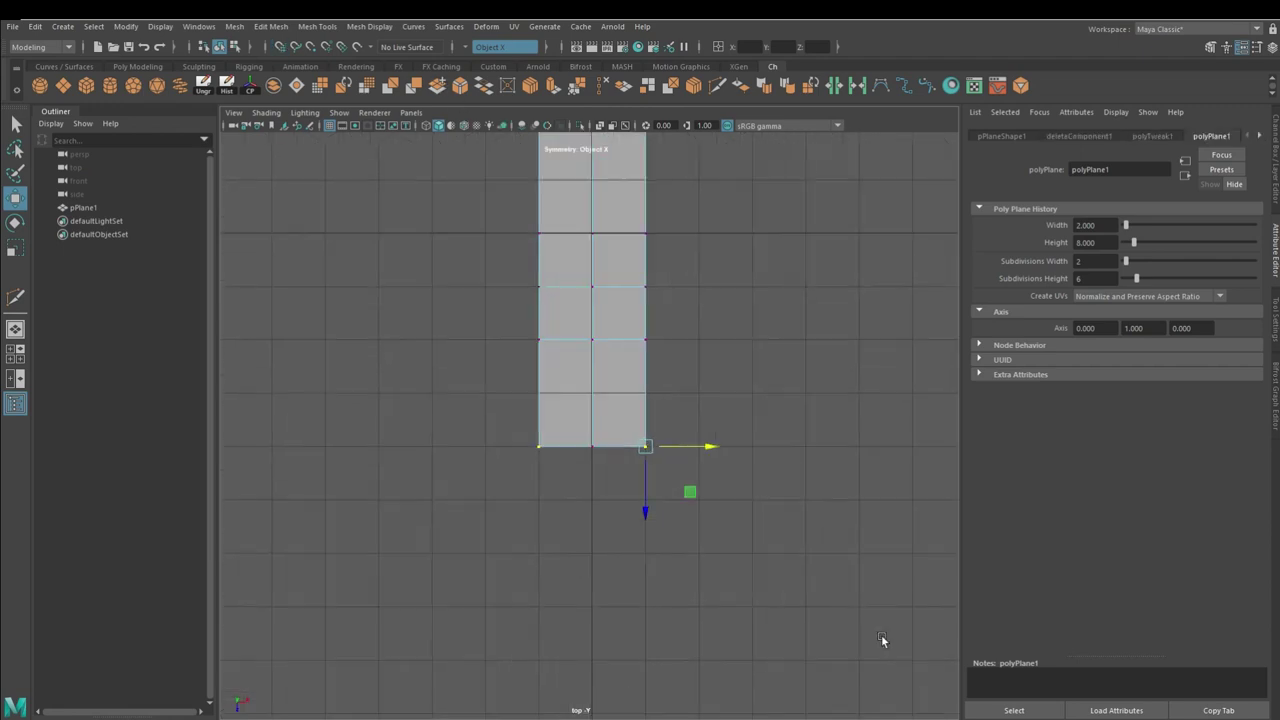
pyautogui.click(640, 580)
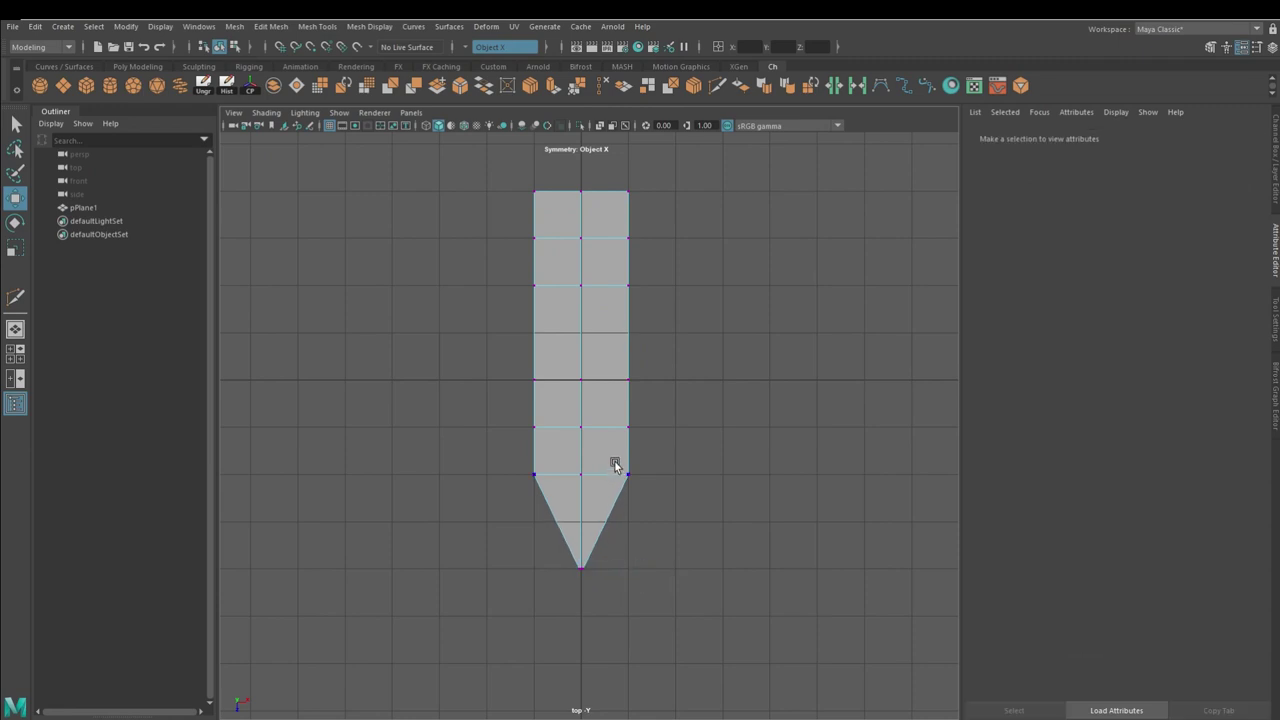
pyautogui.click(618, 469)
pyautogui.keyDown('alt'); pyautogui.moveTo(689, 437); pyautogui.dragTo(692, 515, button='middle'); pyautogui.keyUp('alt')
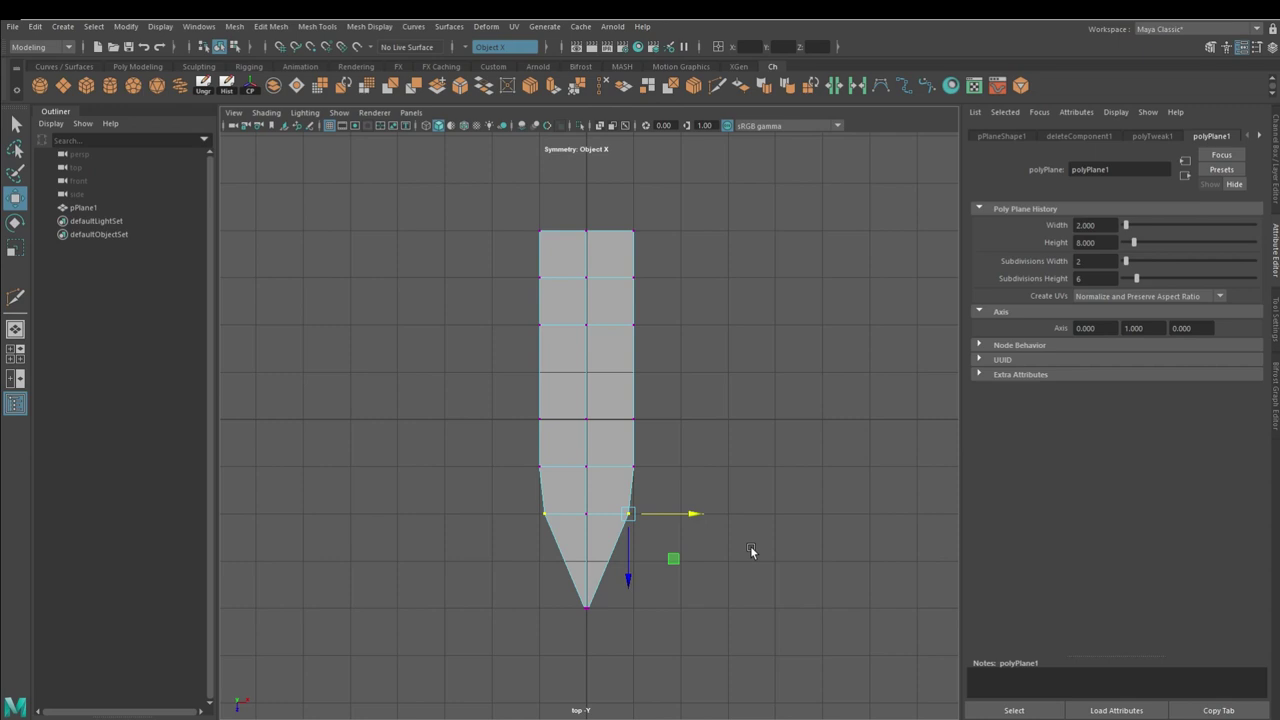
pyautogui.keyDown('alt'); pyautogui.moveTo(697, 398); pyautogui.dragTo(685, 476, button='middle'); pyautogui.keyUp('alt')
pyautogui.scroll(2, 483, 288)
pyautogui.moveTo(612, 318); pyautogui.dragTo(509, 238)
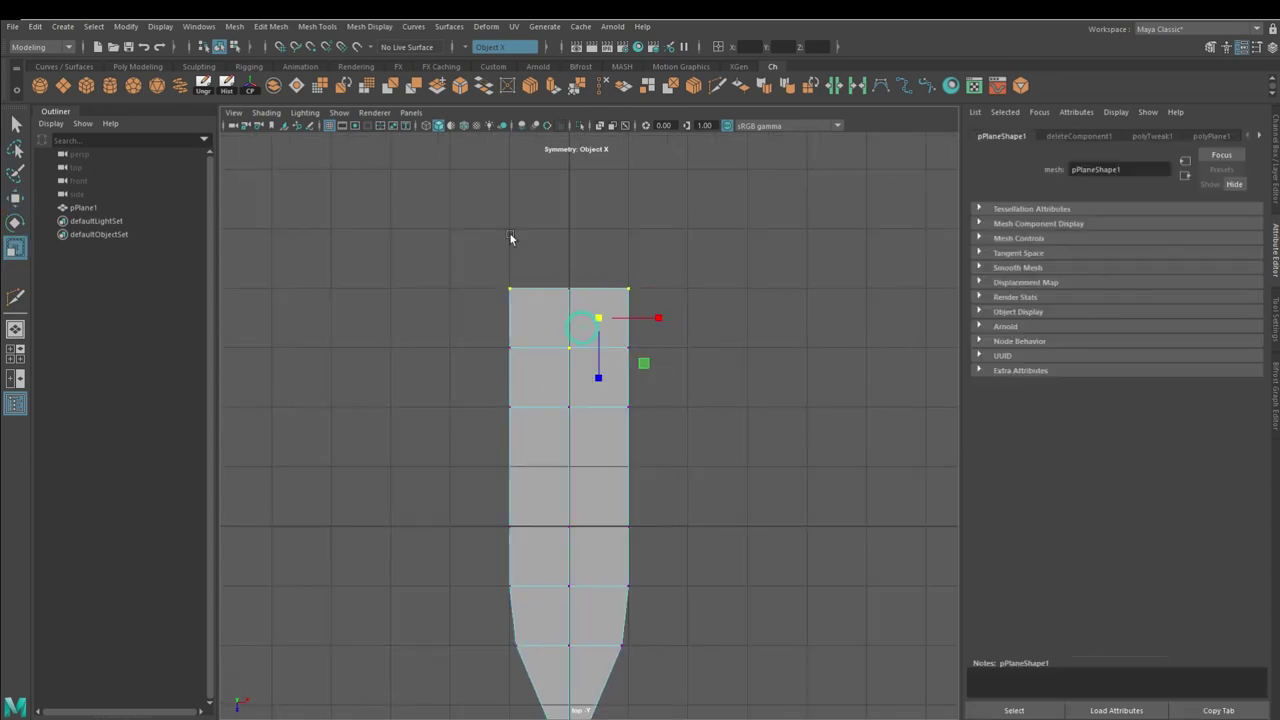
# Bevel the far-end corner vertices with 4 segments and delete the inner cap edges.
pyautogui.click(462, 86)
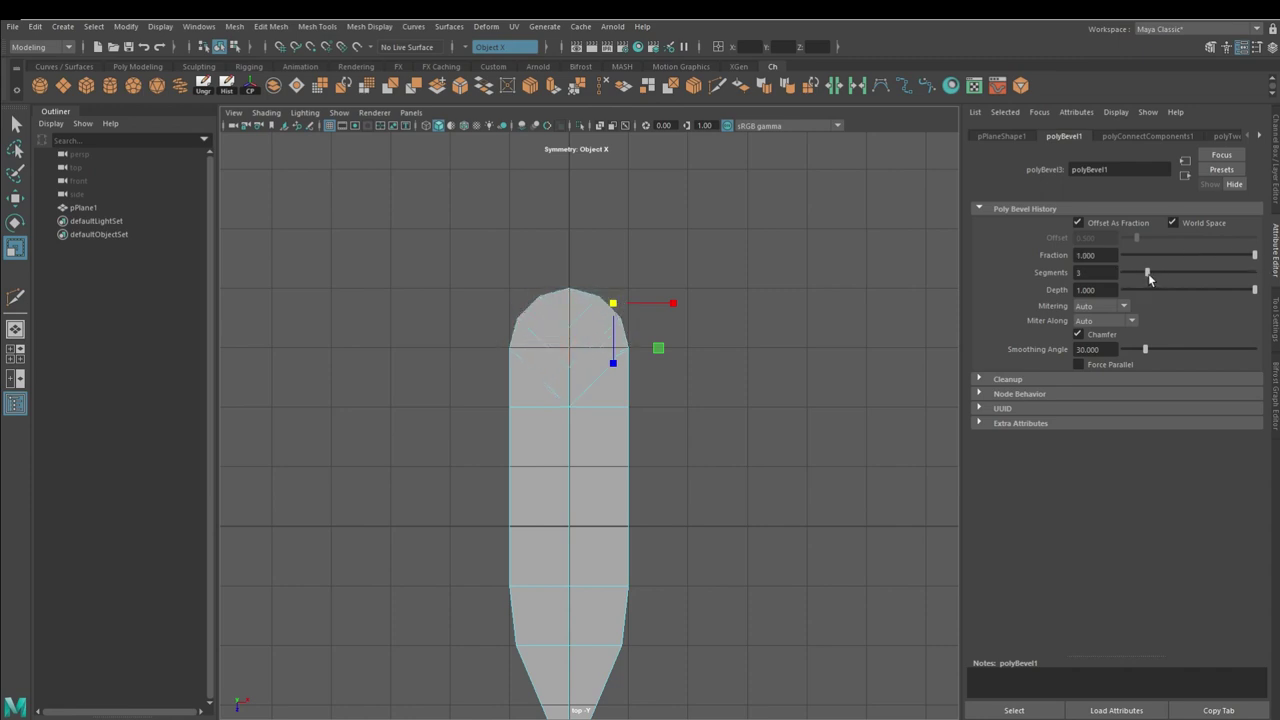
pyautogui.click(594, 404)
pyautogui.keyDown('shift'); pyautogui.moveTo(594, 404); pyautogui.dragTo(587, 360, button='right'); pyautogui.keyUp('shift')
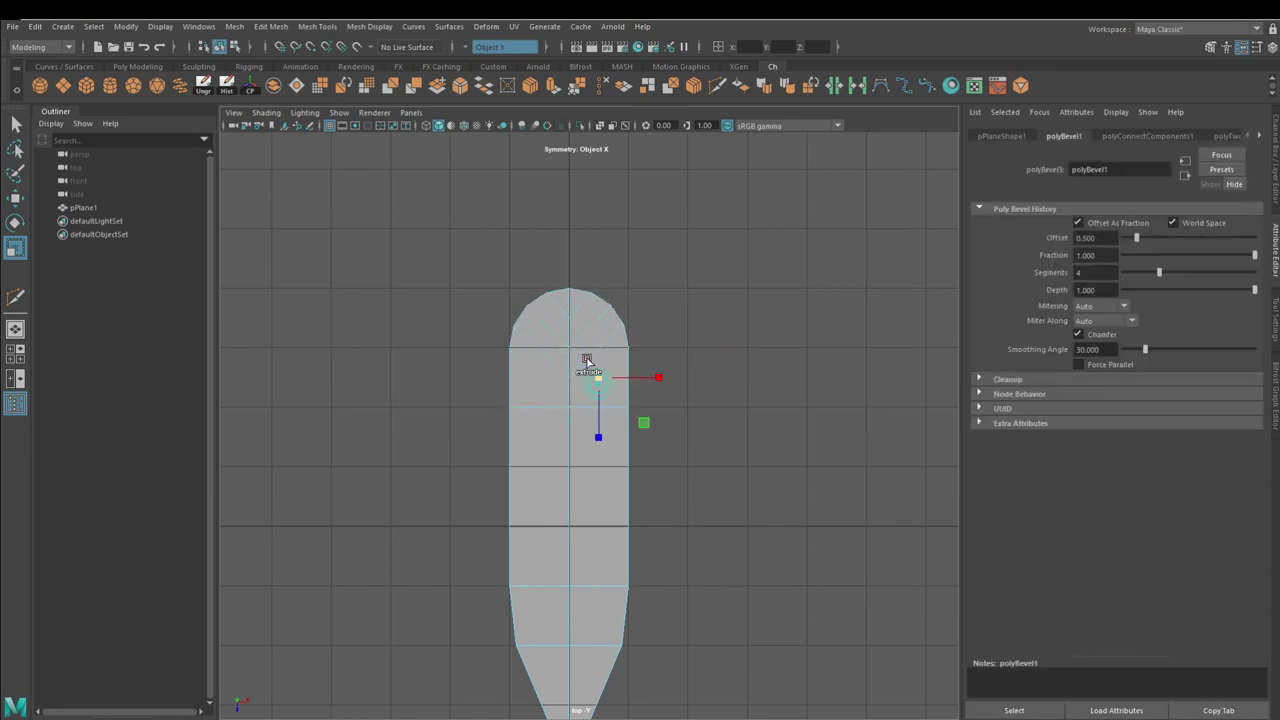
pyautogui.press('Delete')
pyautogui.click(569, 330)
pyautogui.press('Delete')
# Connect the cap's centre vertex to each of the four cap vertices.
pyautogui.press('q')
pyautogui.press('F9')
pyautogui.click(570, 350)
pyautogui.click(563, 329)
pyautogui.click(509, 329)
pyautogui.click(626, 517)
pyautogui.click(591, 314)
pyautogui.press('F8')
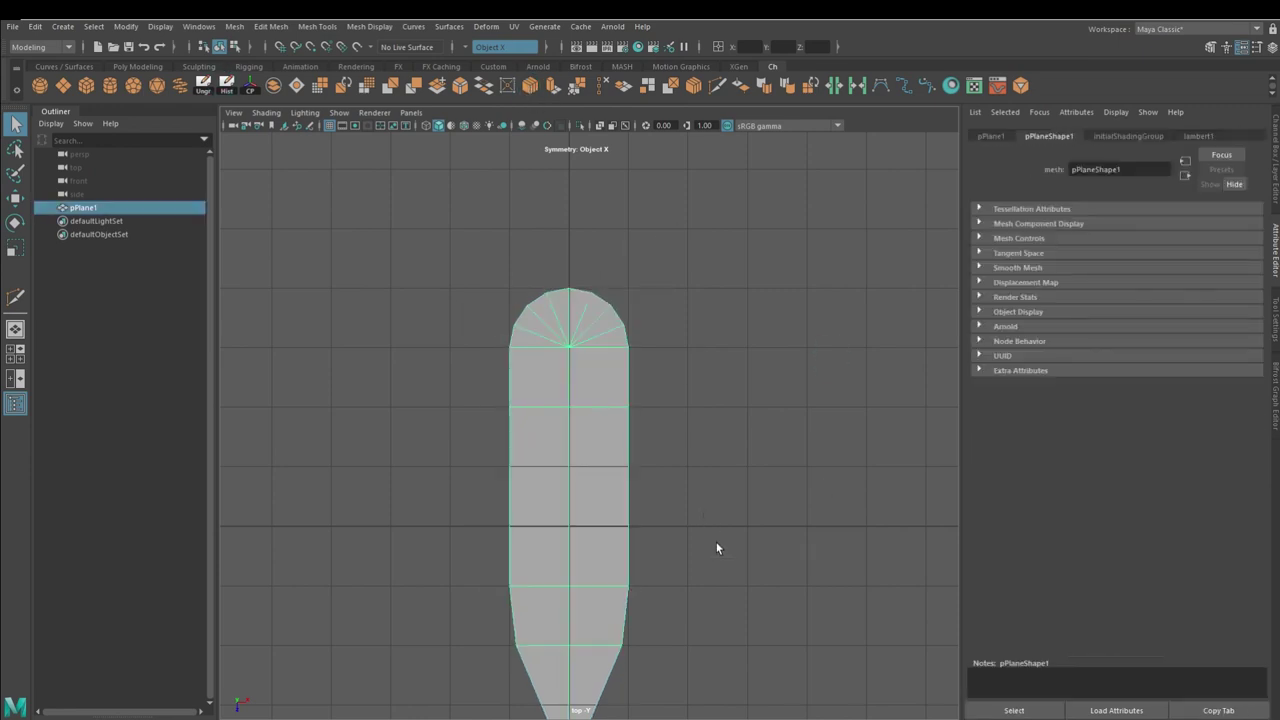
pyautogui.keyDown('alt'); pyautogui.moveTo(716, 548); pyautogui.dragTo(716, 447, button='middle'); pyautogui.keyUp('alt')
pyautogui.keyDown('alt'); pyautogui.moveTo(579, 272); pyautogui.dragTo(562, 391, button='middle'); pyautogui.keyUp('alt')
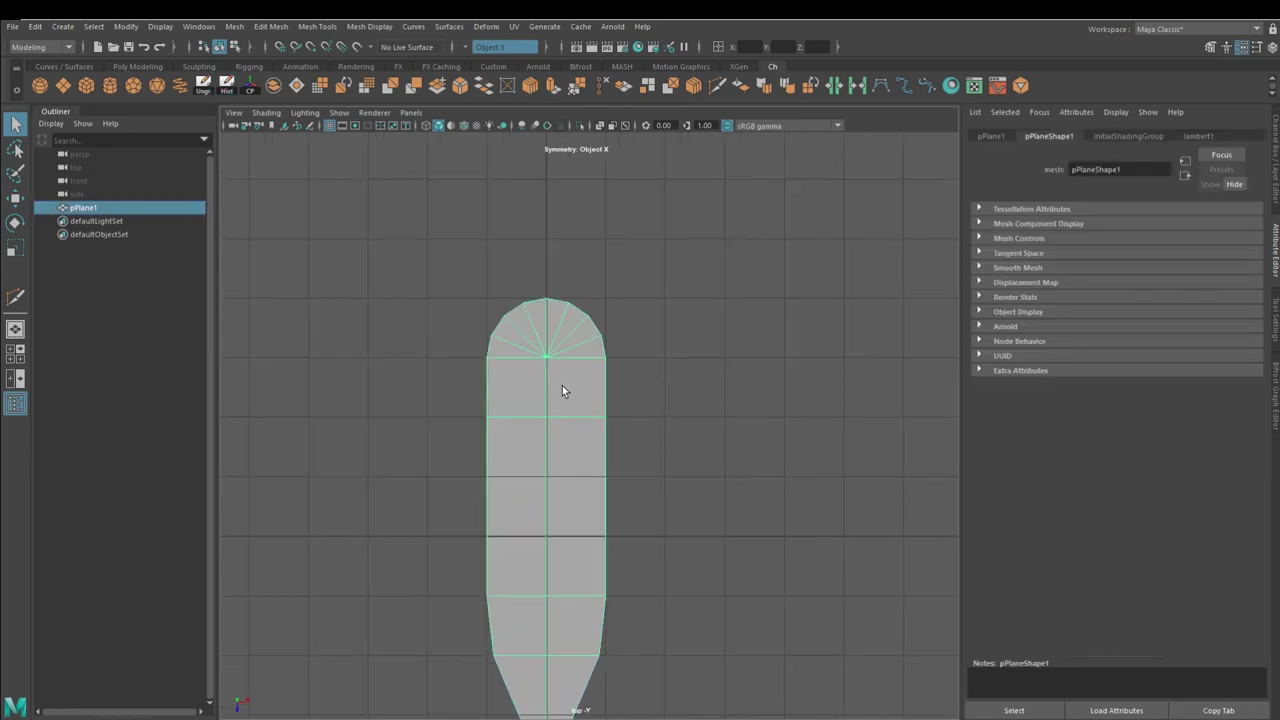
# Extrude the rounded cap faces upward into a tall block.
pyautogui.press('F11')
pyautogui.click(525, 349)
pyautogui.press('w')
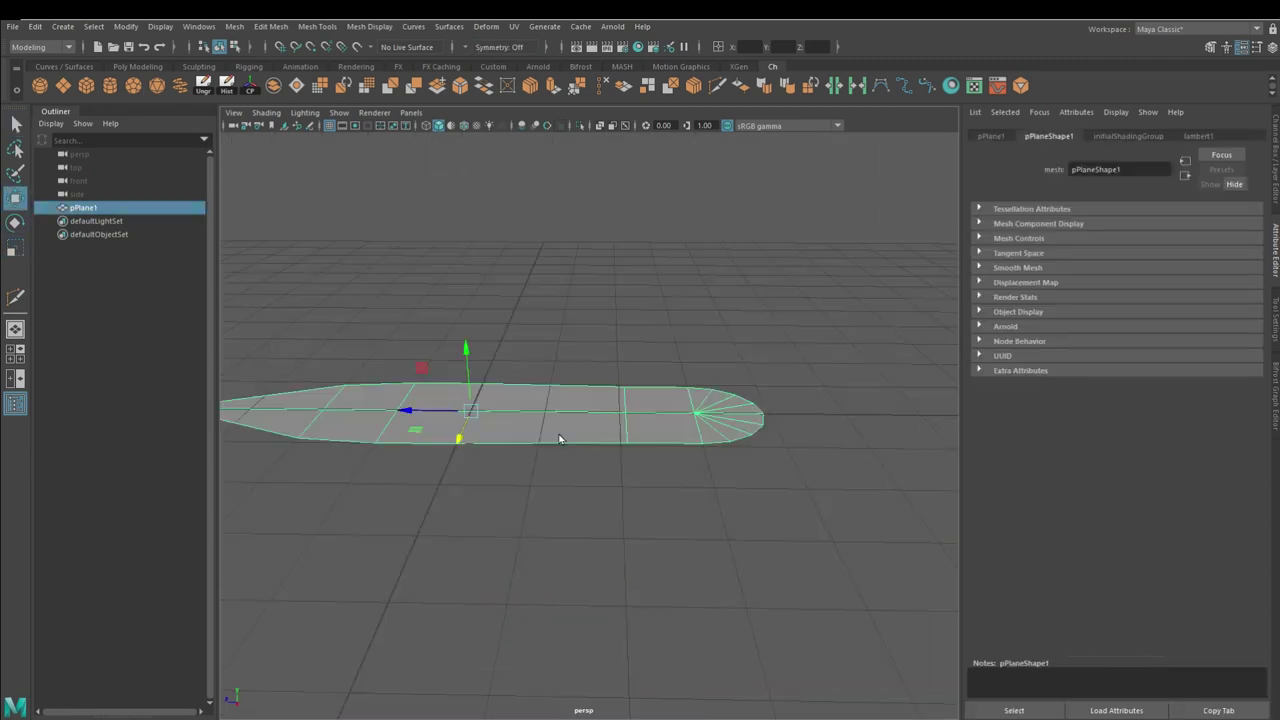
pyautogui.keyDown('alt'); pyautogui.moveTo(587, 374); pyautogui.dragTo(704, 348); pyautogui.keyUp('alt')
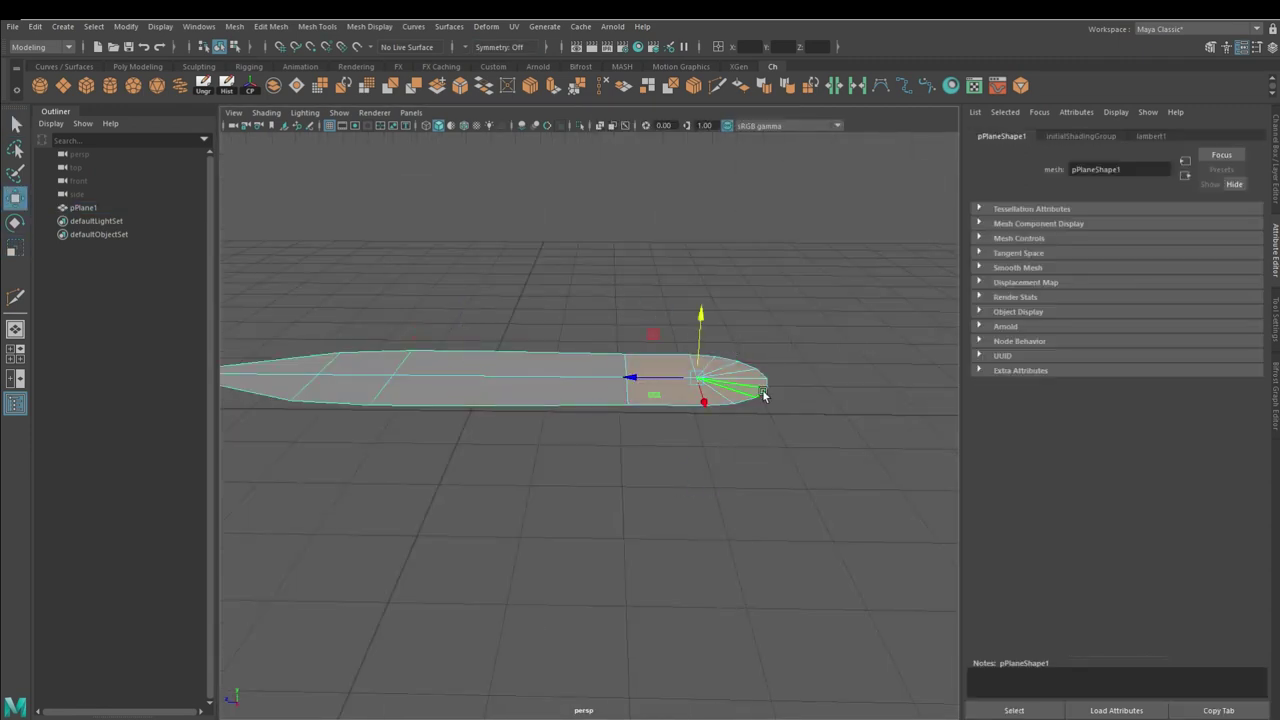
pyautogui.hotkey('ctrl', 'e')
pyautogui.moveTo(757, 300); pyautogui.dragTo(614, 466)
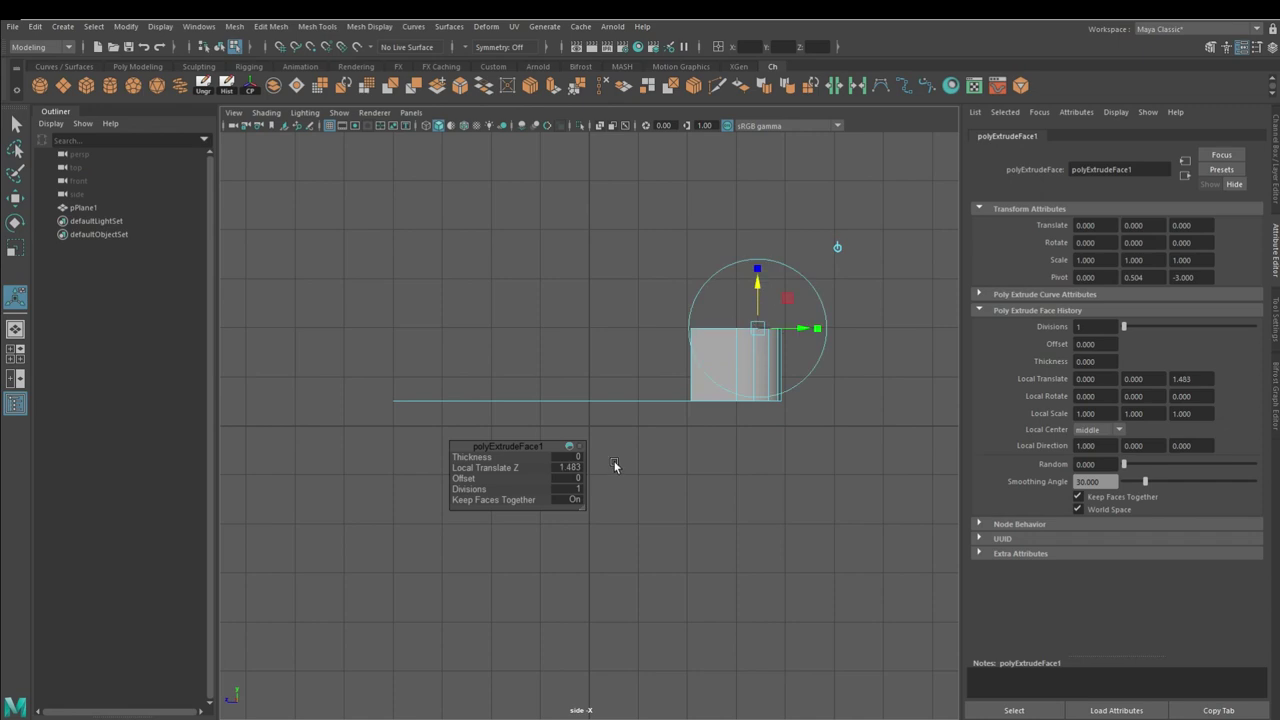
# Extrude the pointed end's faces into a low block and move its front edge to slant the nose.
pyautogui.click(554, 389)
pyautogui.hotkey('ctrl', 'e')
pyautogui.moveTo(450, 345); pyautogui.dragTo(655, 480)
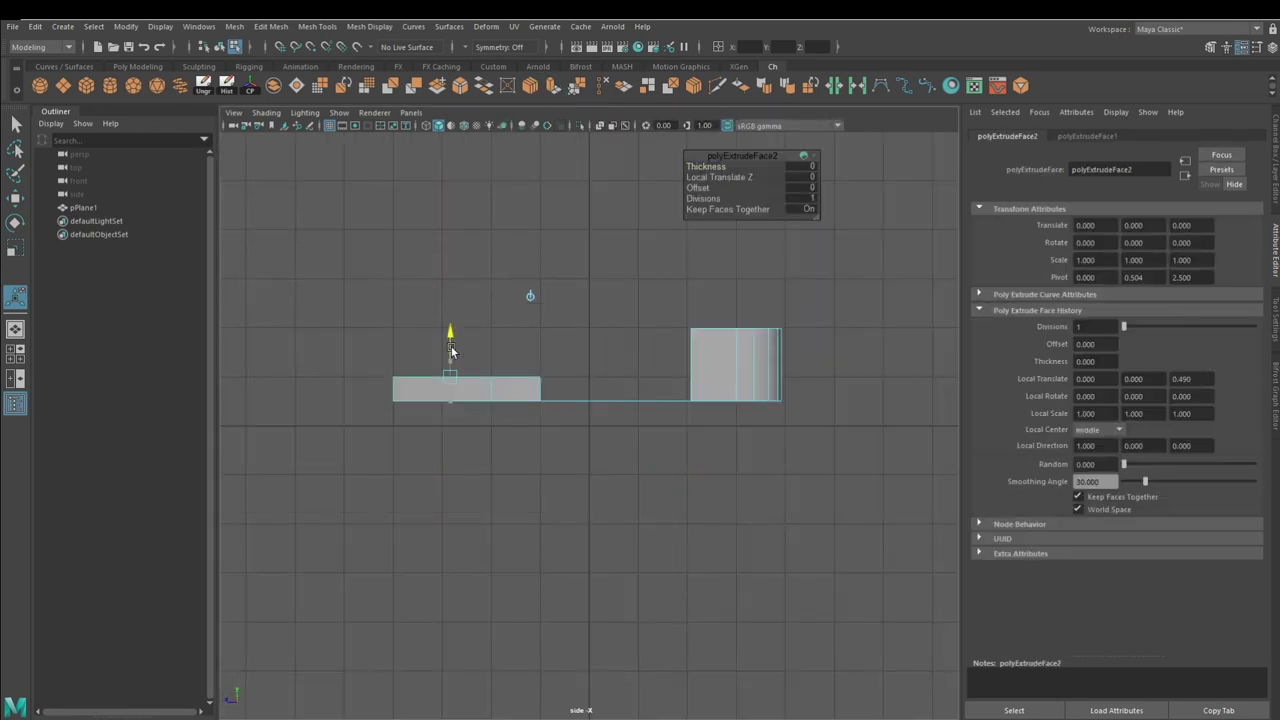
pyautogui.press('q')
pyautogui.press('w')
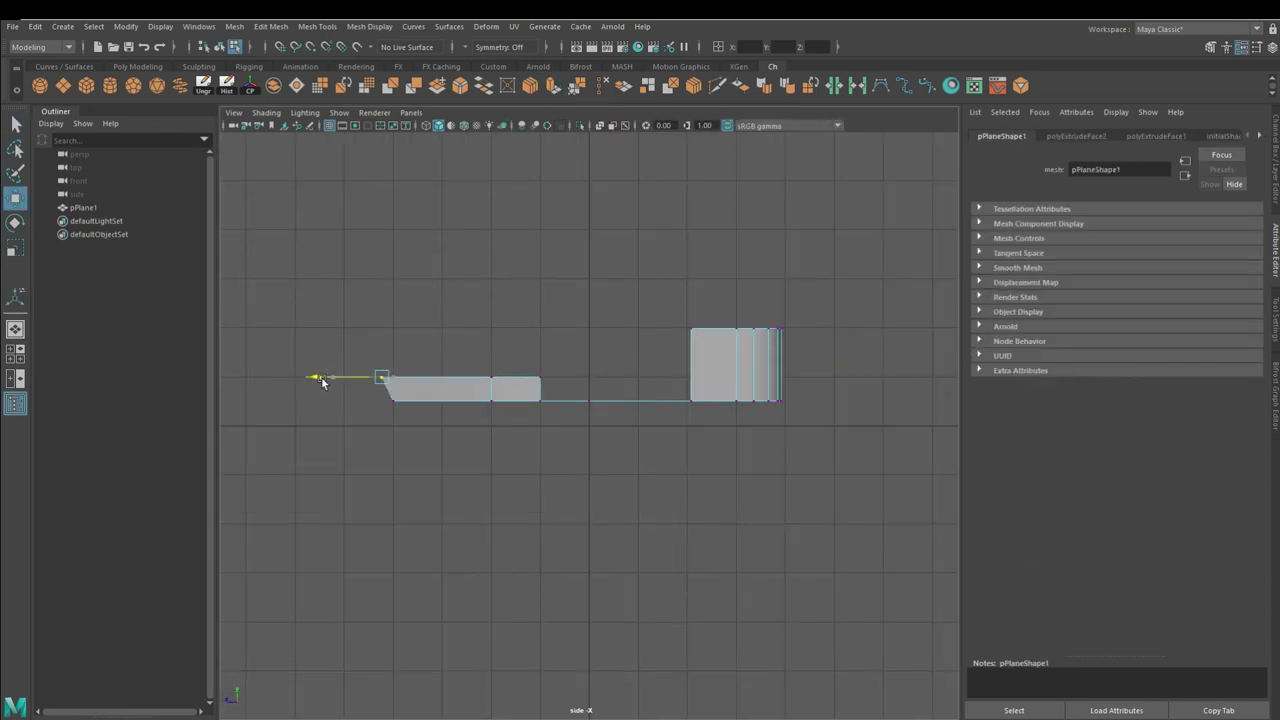
pyautogui.press('F8')
pyautogui.keyDown('alt'); pyautogui.moveTo(321, 382); pyautogui.dragTo(740, 421); pyautogui.keyUp('alt')
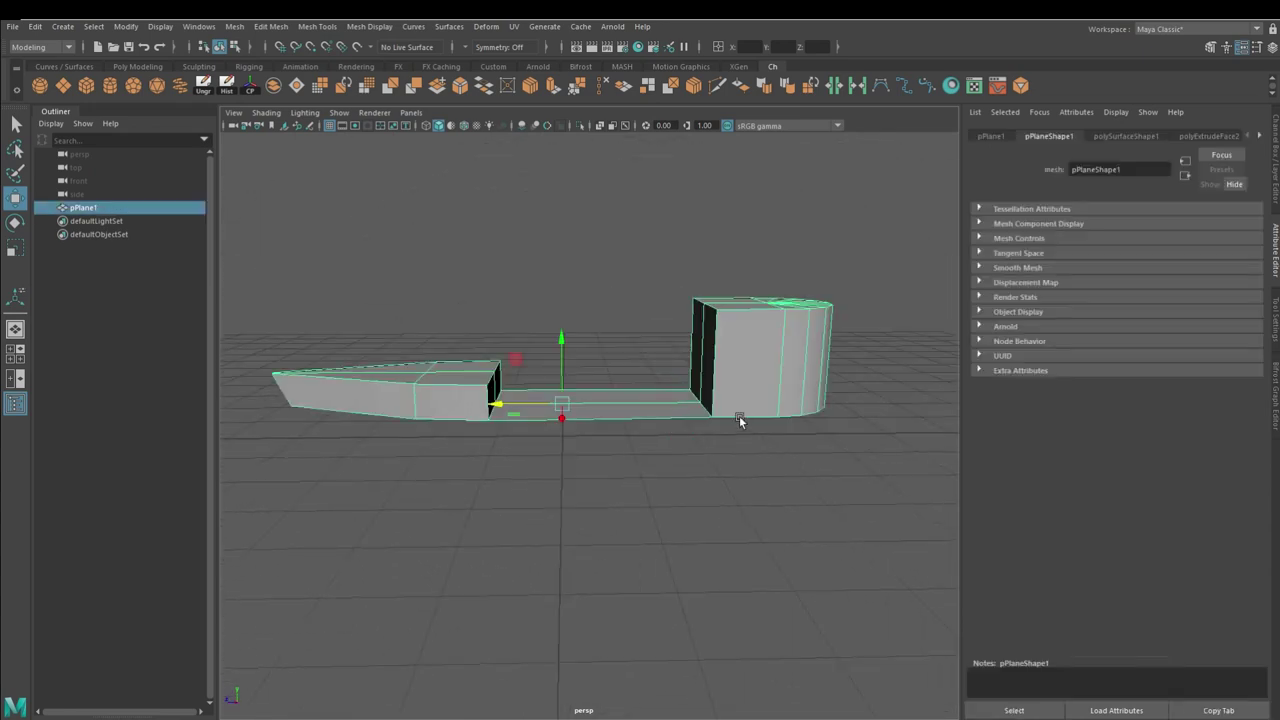
pyautogui.moveTo(650, 340); pyautogui.dragTo(651, 390, button='right')
pyautogui.keyDown('alt'); pyautogui.moveTo(651, 390); pyautogui.dragTo(455, 60); pyautogui.keyUp('alt')
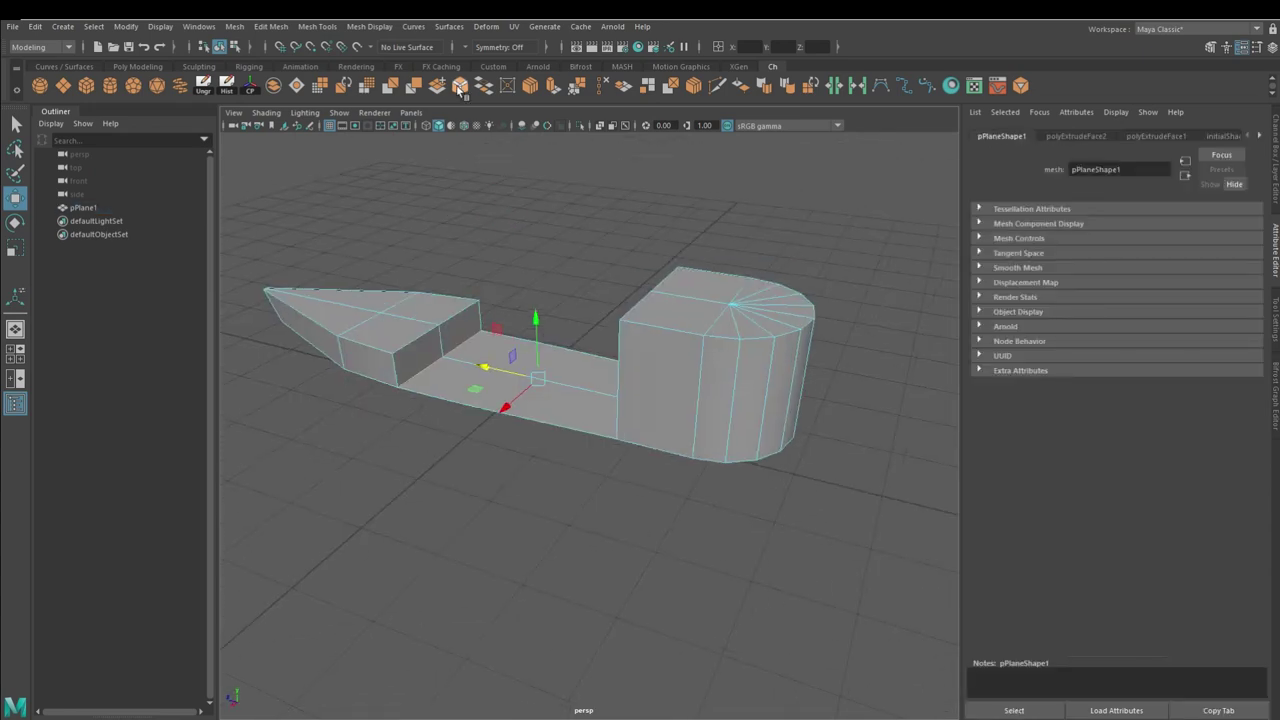
pyautogui.click(459, 85)
# Bevel the inner edge at the tall block's base with fraction 0.5.
pyautogui.moveTo(663, 398)
pyautogui.keyDown('alt'); pyautogui.mouseDown()
pyautogui.moveTo(624, 364)
pyautogui.moveTo(529, 333)
pyautogui.mouseUp(); pyautogui.keyUp('alt')
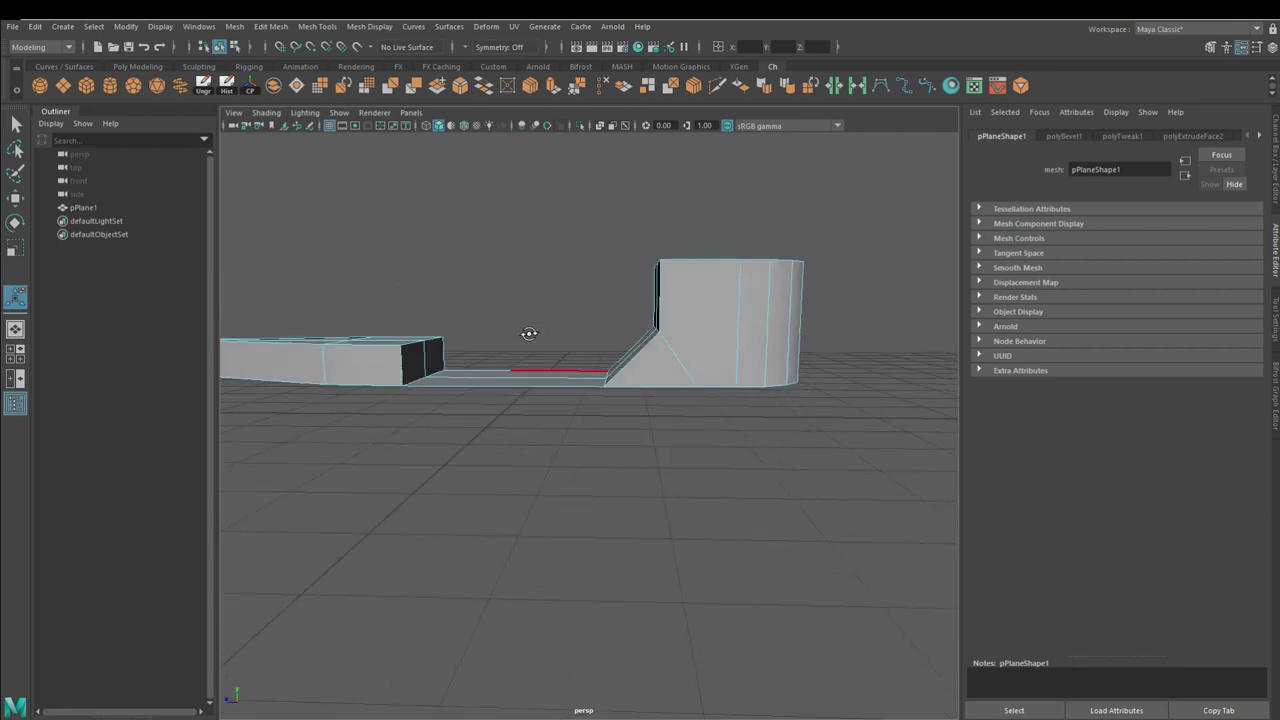
pyautogui.click(1064, 135)
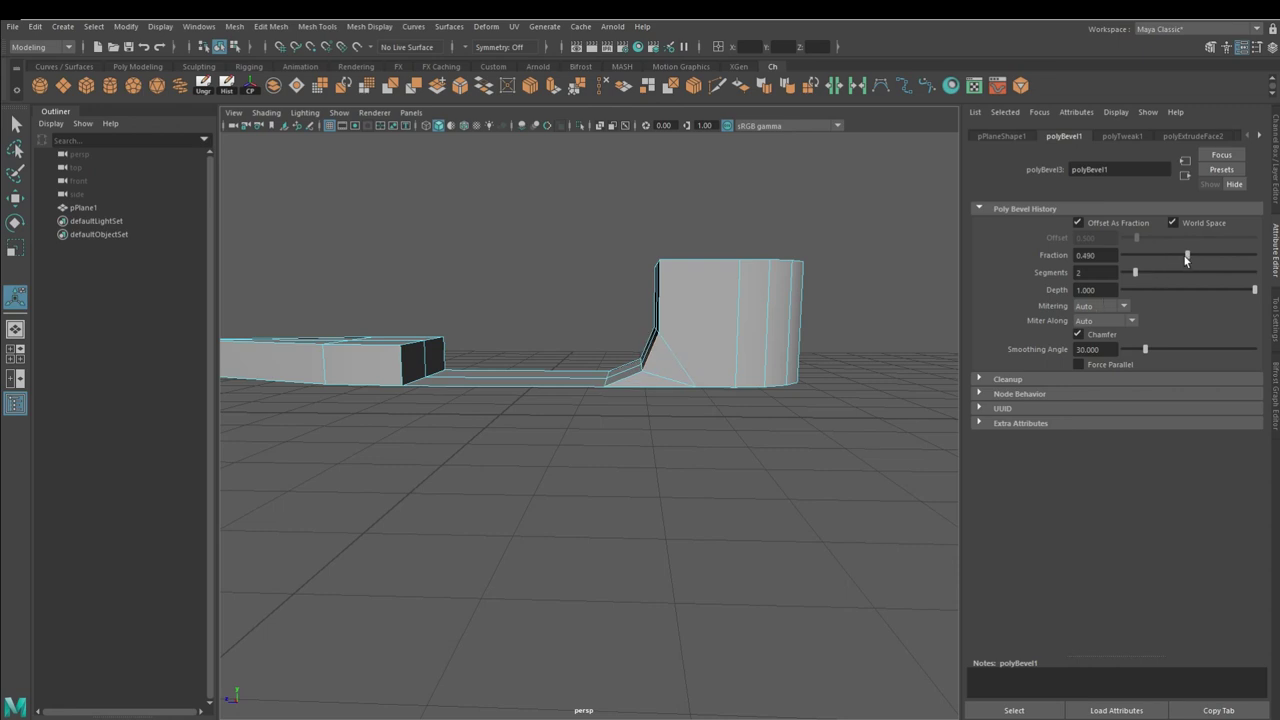
pyautogui.keyDown('alt'); pyautogui.moveTo(660, 420); pyautogui.dragTo(699, 441); pyautogui.keyUp('alt')
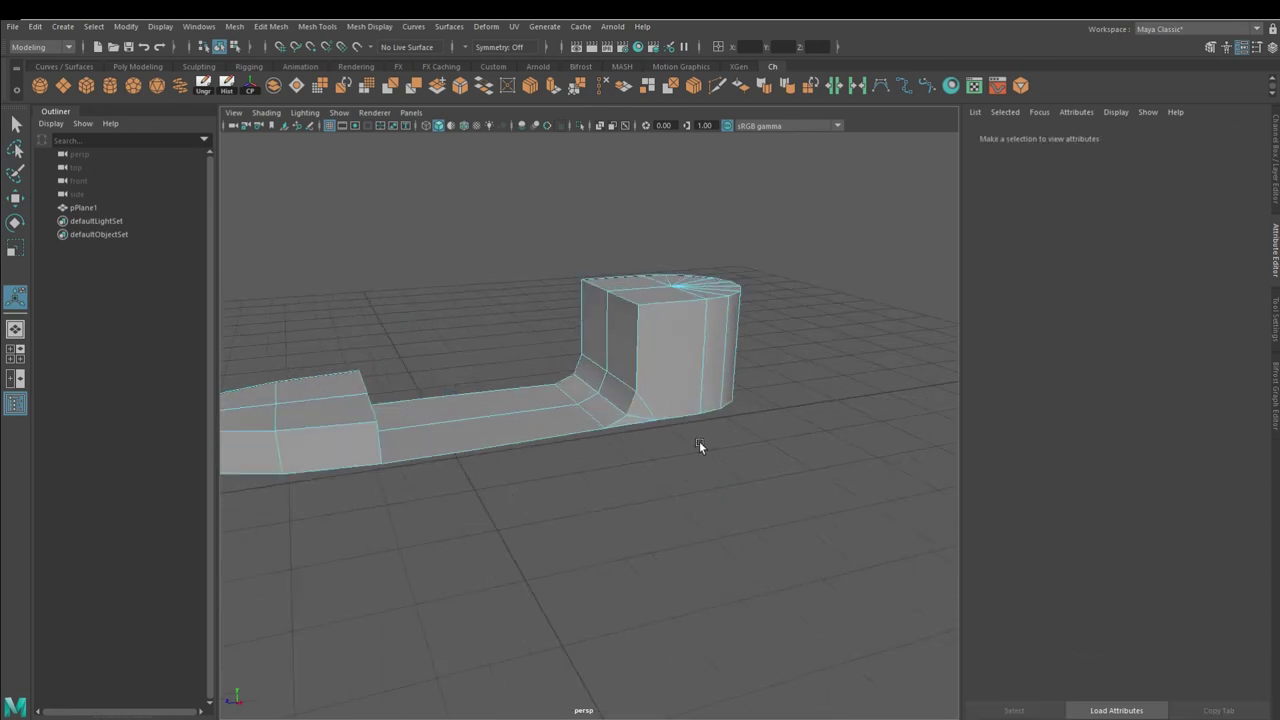
pyautogui.click(707, 396)
pyautogui.moveTo(665, 315); pyautogui.dragTo(643, 330, button='right')
pyautogui.press('w')
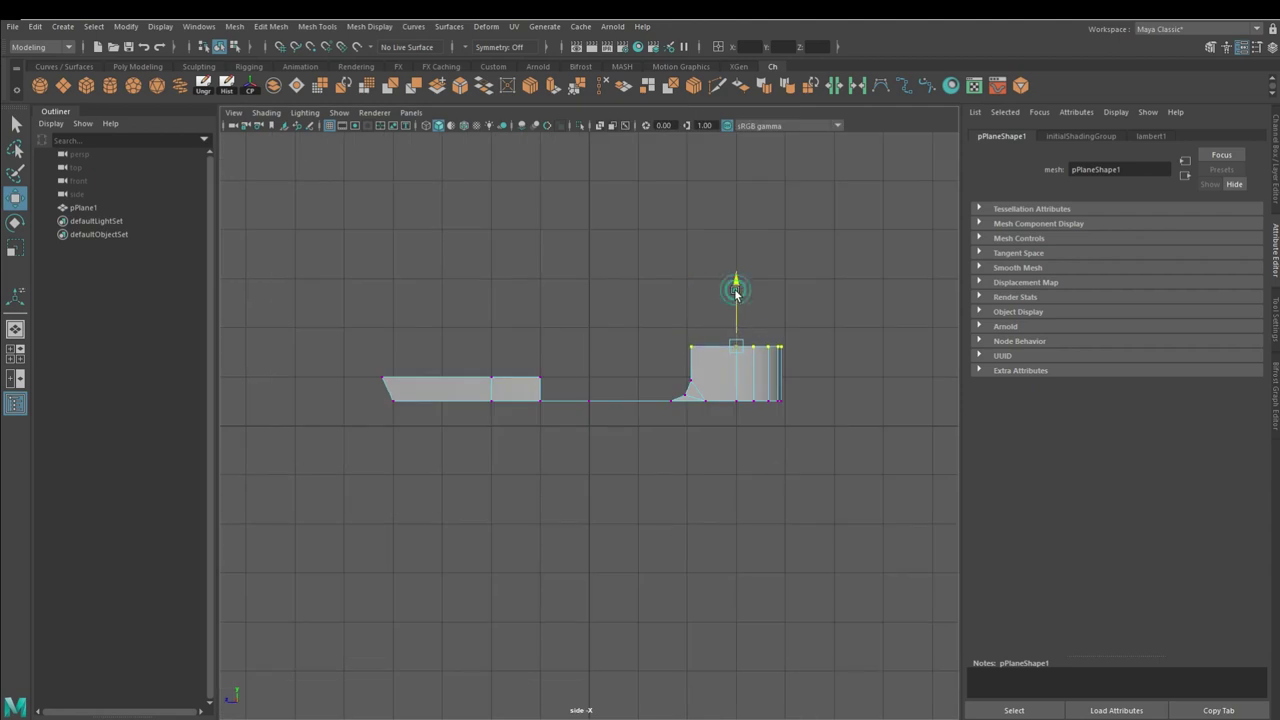
# Bevel the inner edge at the front block's base as well.
pyautogui.moveTo(541, 353)
pyautogui.keyDown('alt'); pyautogui.mouseDown()
pyautogui.moveTo(592, 343)
pyautogui.moveTo(642, 517)
pyautogui.moveTo(581, 386)
pyautogui.mouseUp(); pyautogui.keyUp('alt')
pyautogui.click(592, 343)
pyautogui.click(500, 405)
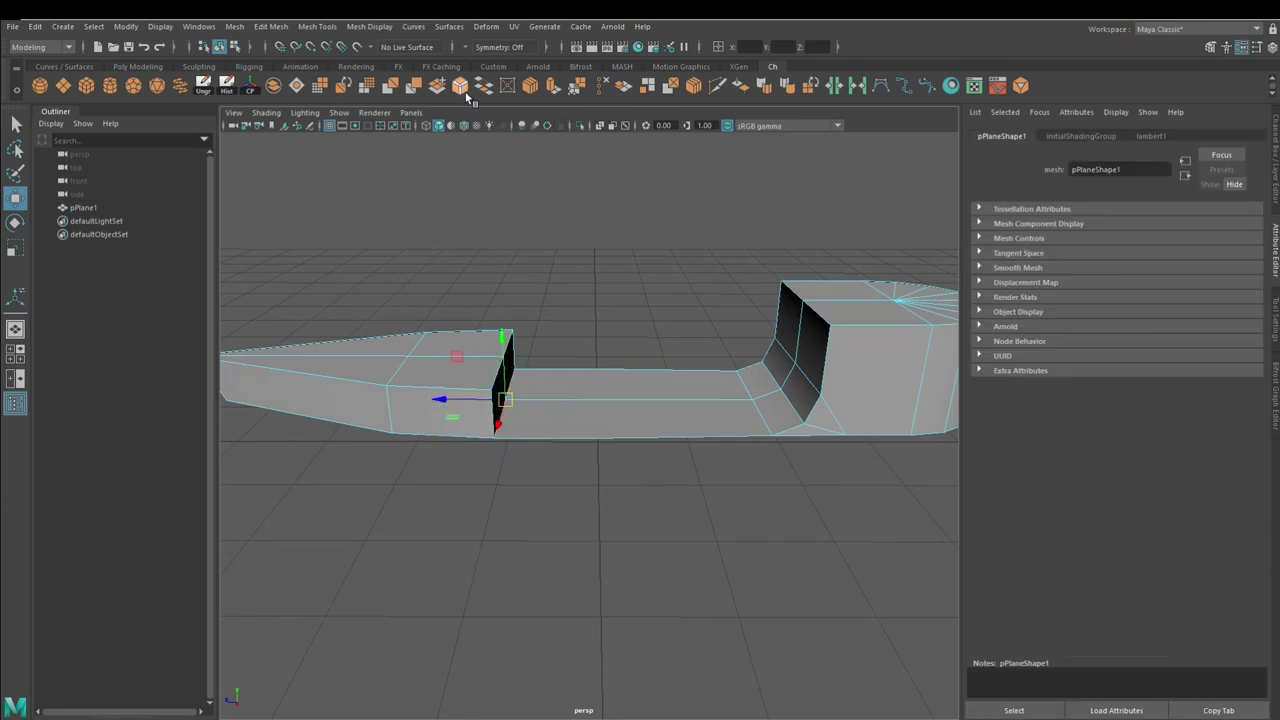
pyautogui.keyDown('alt'); pyautogui.moveTo(564, 310); pyautogui.dragTo(620, 320); pyautogui.keyUp('alt')
pyautogui.click(1061, 136)
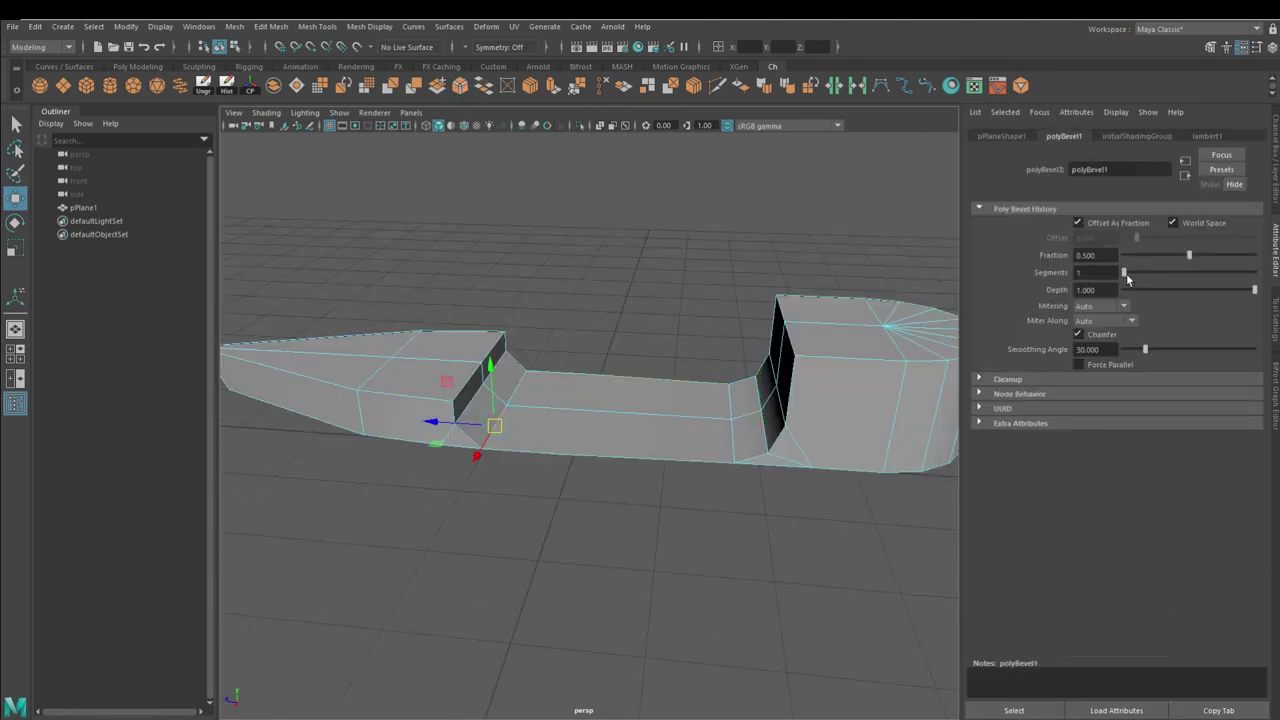
# Add a polygon cylinder rotated 90° onto its side with radius 2 as a wheel.
pyautogui.keyDown('alt'); pyautogui.moveTo(700, 300); pyautogui.dragTo(624, 265); pyautogui.keyUp('alt')
pyautogui.scroll(-5, 624, 265)
pyautogui.keyDown('shift'); pyautogui.moveTo(400, 300); pyautogui.dragTo(262, 226, button='right'); pyautogui.keyUp('shift')
pyautogui.moveTo(458, 400)
pyautogui.mouseDown()
pyautogui.moveTo(458, 460)
pyautogui.moveTo(640, 455)
pyautogui.moveTo(610, 440)
pyautogui.mouseUp()
pyautogui.press('w')
pyautogui.click(1135, 136)
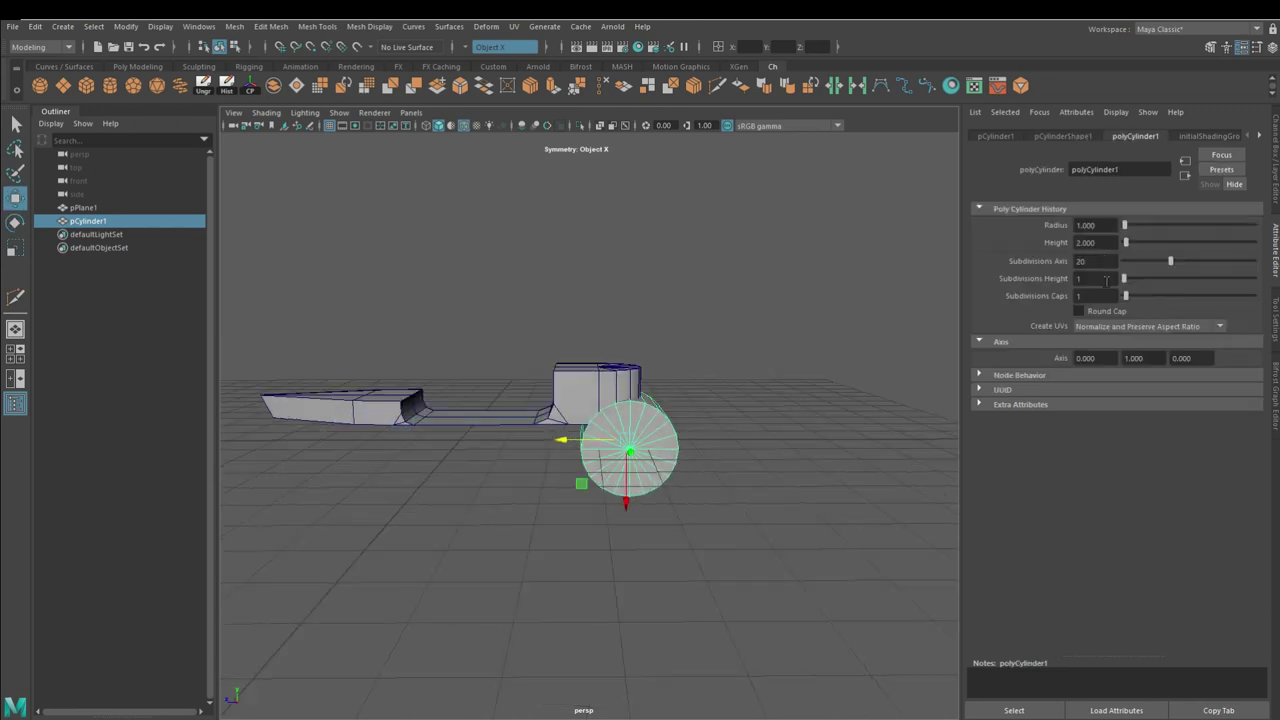
pyautogui.moveTo(1127, 230); pyautogui.dragTo(1130, 230)
pyautogui.moveTo(606, 514)
pyautogui.keyDown('alt'); pyautogui.mouseDown()
pyautogui.moveTo(572, 478)
pyautogui.moveTo(590, 500)
pyautogui.mouseUp(); pyautogui.keyUp('alt')
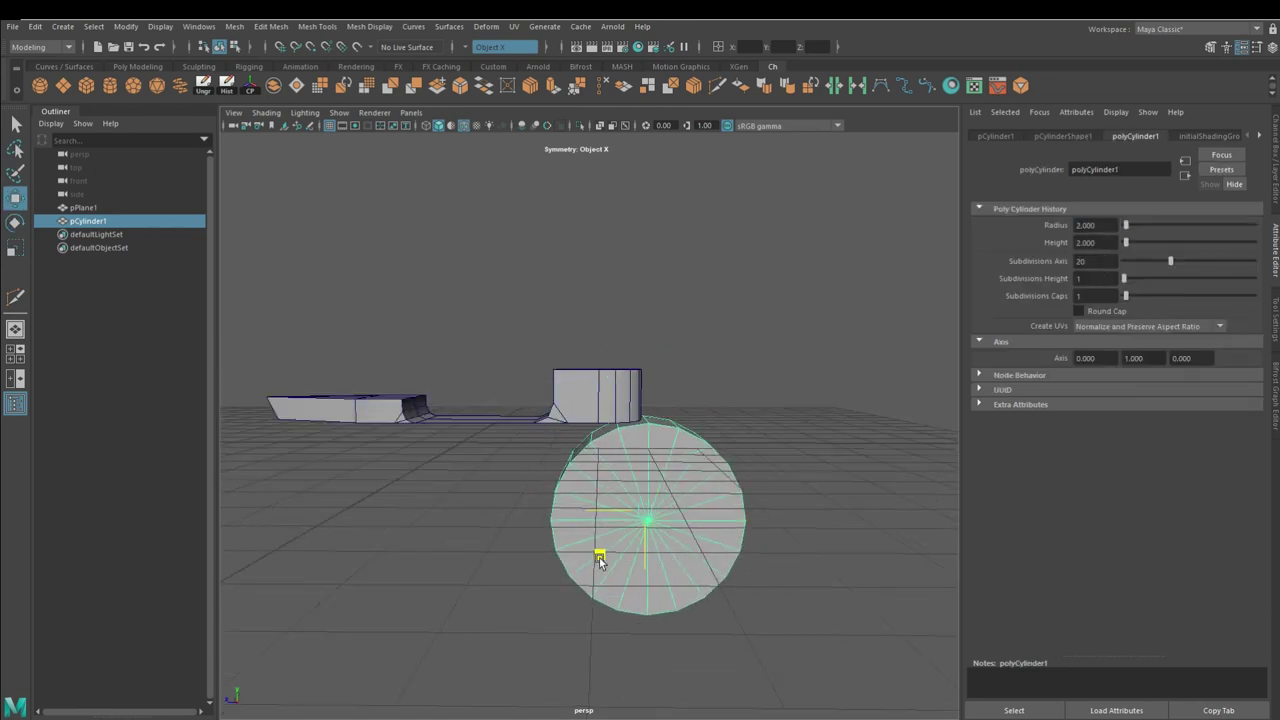
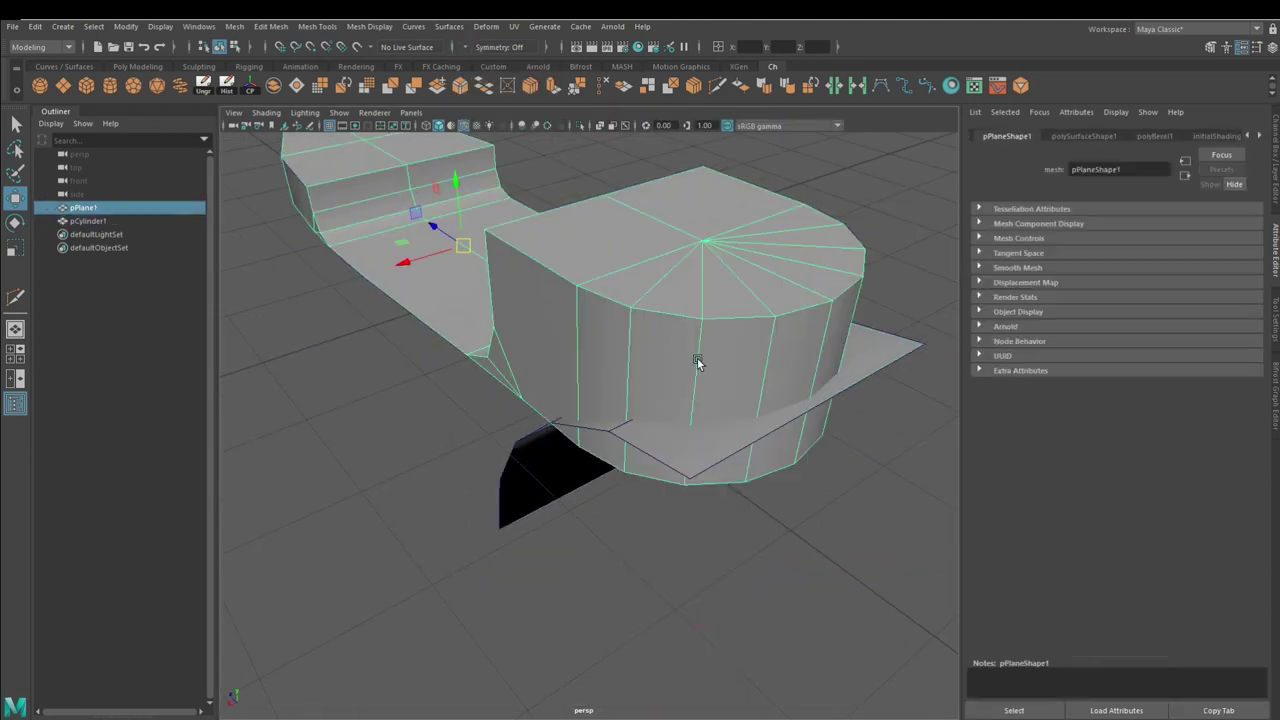
# Raise the selected bottom-edge vertices of the boat body.
pyautogui.keyDown('alt'); pyautogui.moveTo(694, 363); pyautogui.dragTo(885, 450); pyautogui.keyUp('alt')
pyautogui.hotkey('ctrl', 'z')
pyautogui.hotkey('ctrl', 'z')
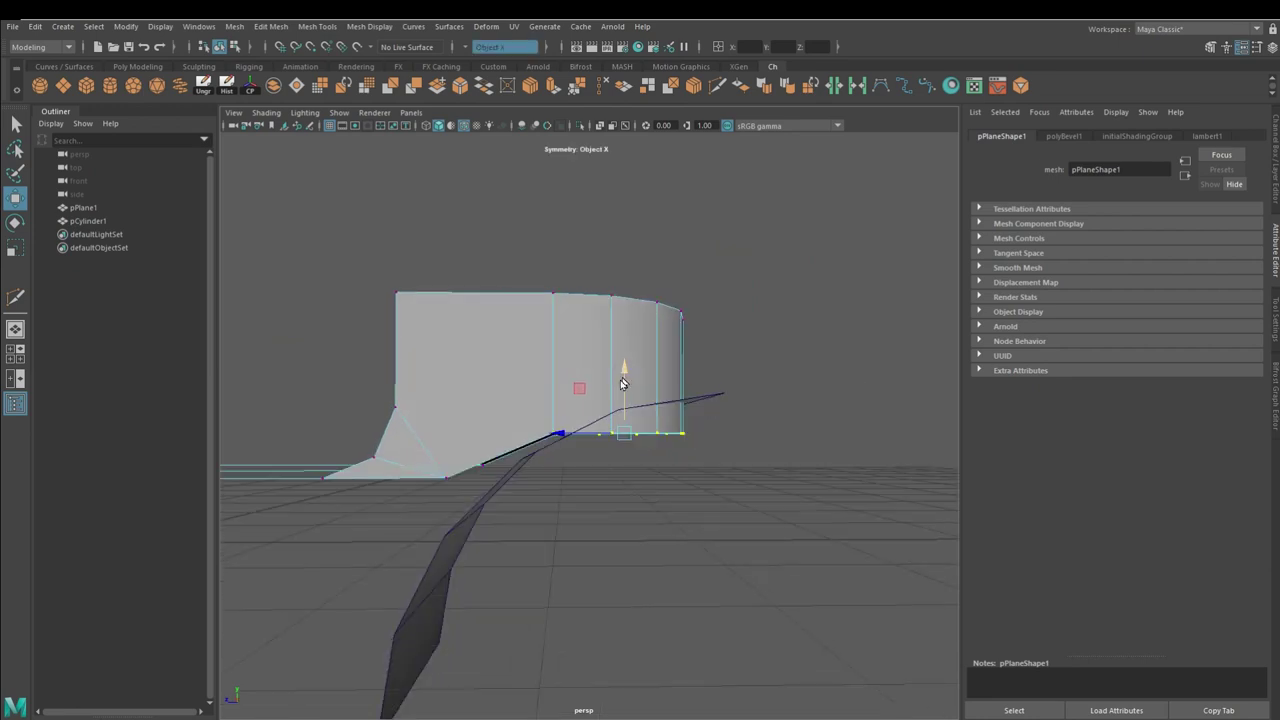
pyautogui.hotkey('ctrl', 'z')
pyautogui.hotkey('ctrl', 'z')
pyautogui.moveTo(673, 362); pyautogui.dragTo(697, 323)
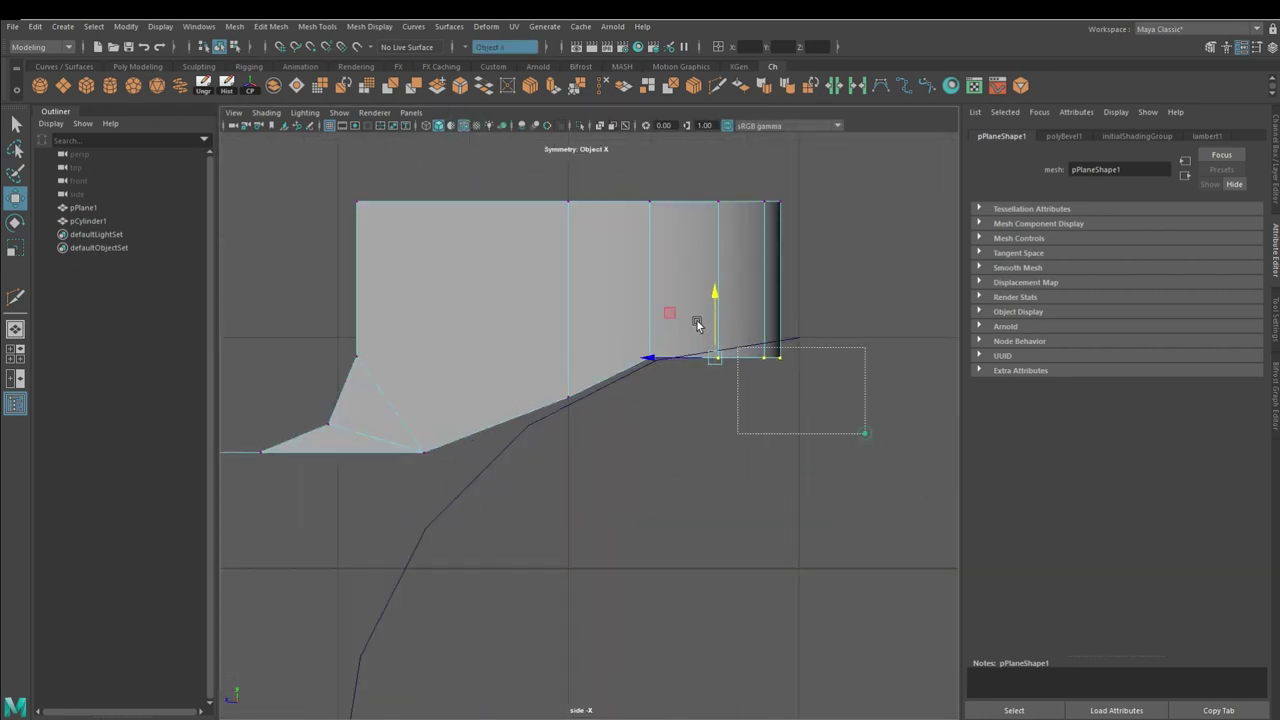
# Freeze transformations on the curved strip pCylinder1.
pyautogui.click(88, 221)
pyautogui.click(125, 26)
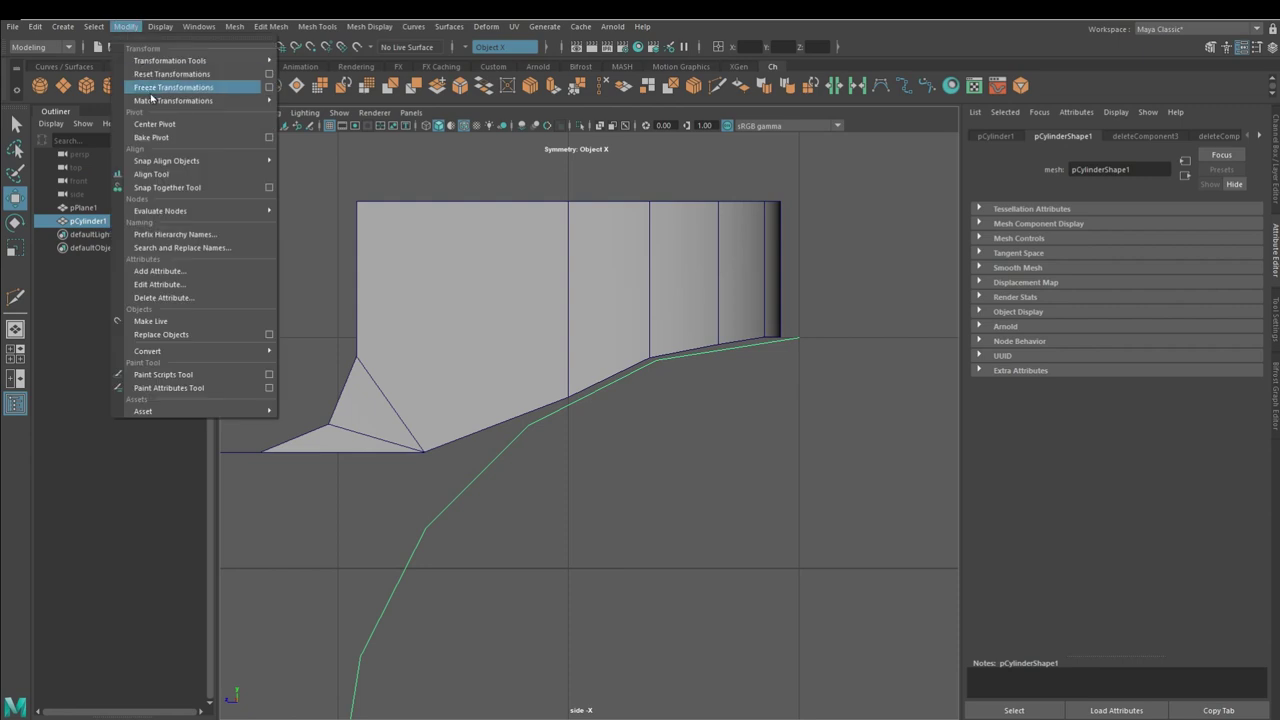
pyautogui.click(150, 300)
# Snap the strip's upper end vertex onto the boat body's bottom corner.
pyautogui.moveTo(772, 338); pyautogui.dragTo(798, 338)
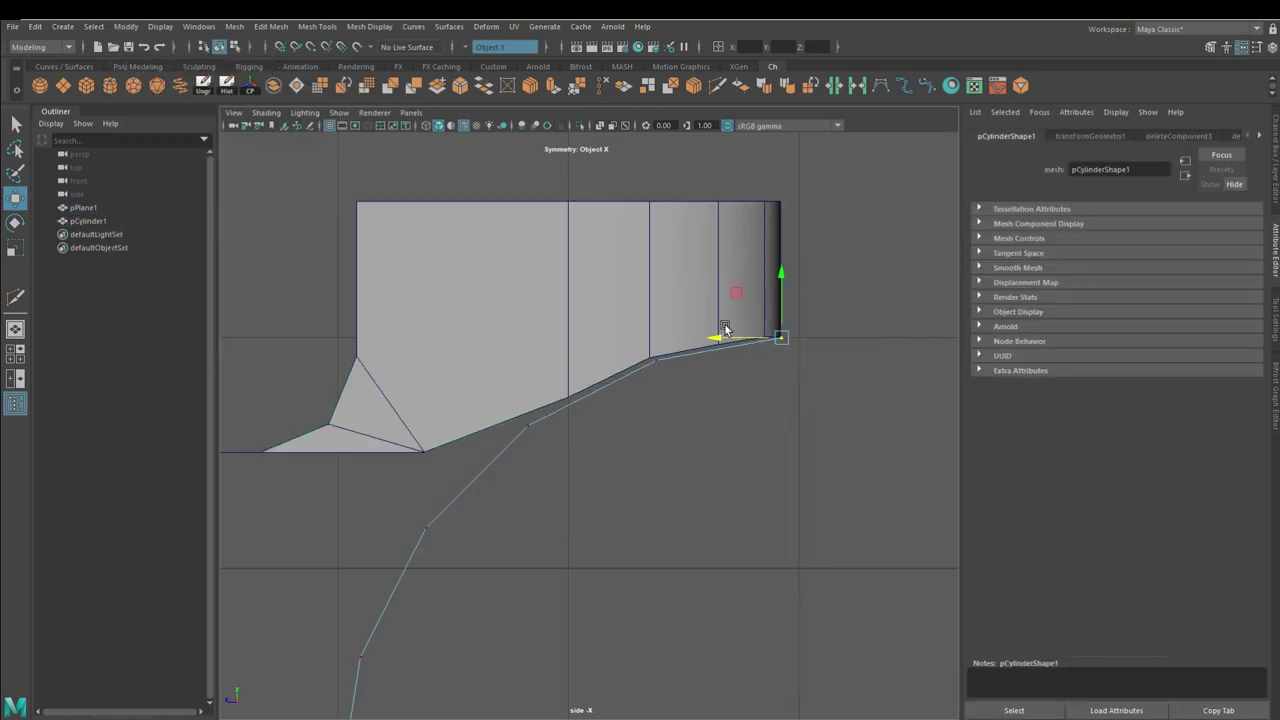
pyautogui.scroll(3, 725, 330)
pyautogui.scroll(-6, 602, 416)
pyautogui.press('space')
pyautogui.keyDown('alt'); pyautogui.moveTo(609, 460); pyautogui.dragTo(614, 488); pyautogui.keyUp('alt')
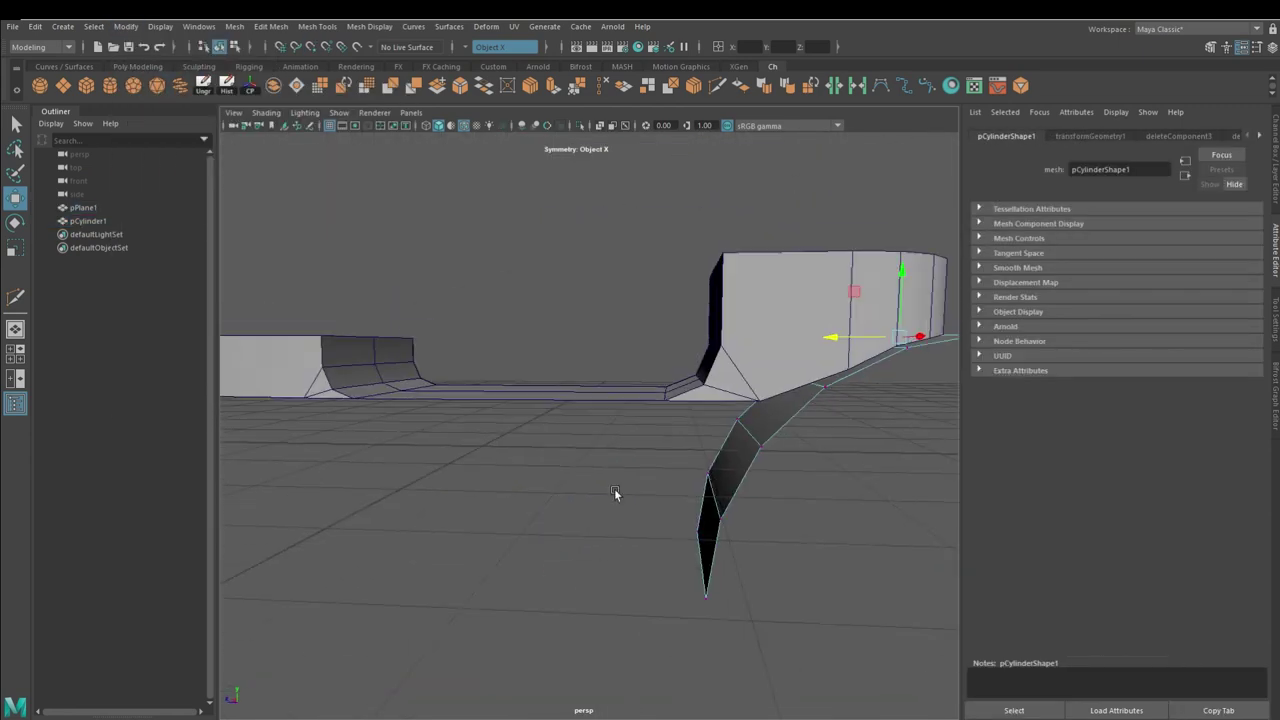
pyautogui.moveTo(614, 488); pyautogui.dragTo(640, 360, button='right')
# Select a vertex on the strip and orbit for a three-quarter view of the model.
pyautogui.keyDown('alt'); pyautogui.moveTo(640, 500); pyautogui.dragTo(870, 470); pyautogui.keyUp('alt')
pyautogui.click(683, 488)
pyautogui.moveTo(683, 493)
pyautogui.keyDown('alt'); pyautogui.mouseDown()
pyautogui.moveTo(748, 543)
pyautogui.moveTo(663, 463)
pyautogui.moveTo(323, 377)
pyautogui.moveTo(376, 363)
pyautogui.moveTo(457, 409)
pyautogui.moveTo(460, 482)
pyautogui.moveTo(535, 668)
pyautogui.mouseUp(); pyautogui.keyUp('alt')
pyautogui.scroll(-2, 376, 363)
pyautogui.scroll(-2, 457, 409)
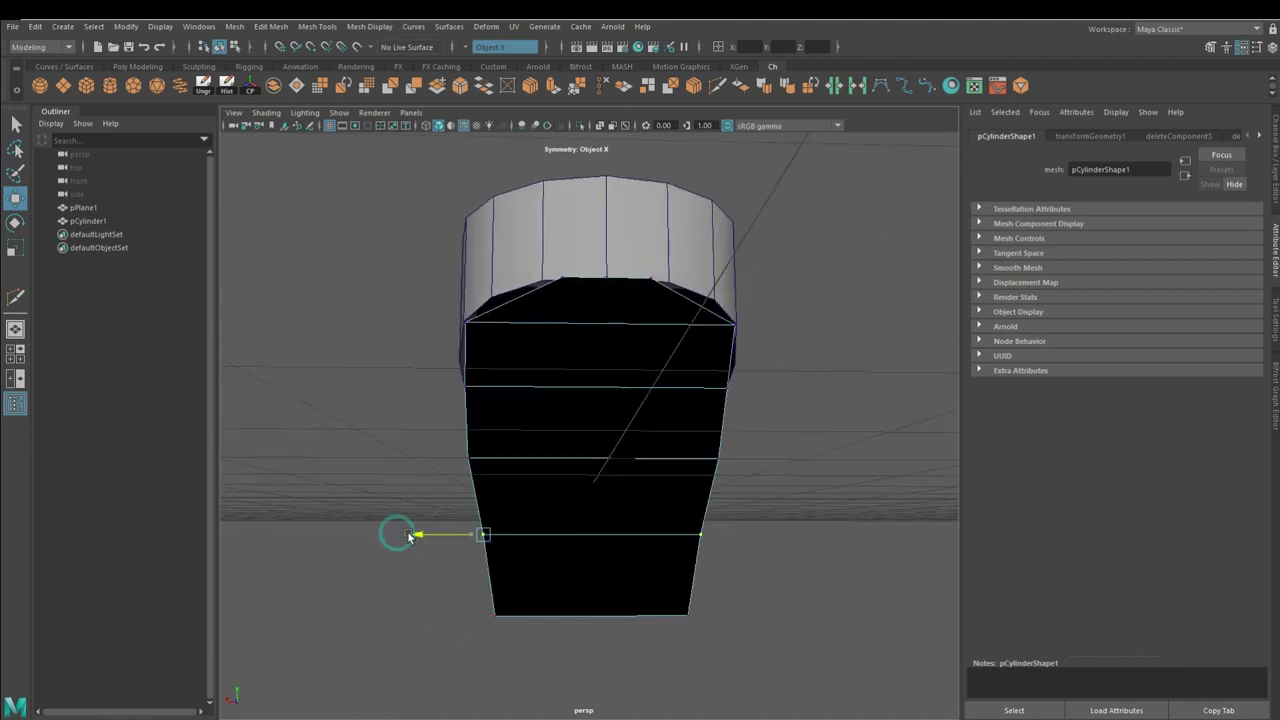
pyautogui.moveTo(409, 537)
pyautogui.keyDown('alt'); pyautogui.mouseDown()
pyautogui.moveTo(651, 594)
pyautogui.moveTo(620, 594)
pyautogui.moveTo(677, 480)
pyautogui.moveTo(394, 509)
pyautogui.mouseUp(); pyautogui.keyUp('alt')
pyautogui.moveTo(494, 394)
pyautogui.keyDown('alt'); pyautogui.mouseDown()
pyautogui.moveTo(603, 417)
pyautogui.moveTo(574, 360)
pyautogui.moveTo(568, 460)
pyautogui.mouseUp(); pyautogui.keyUp('alt')
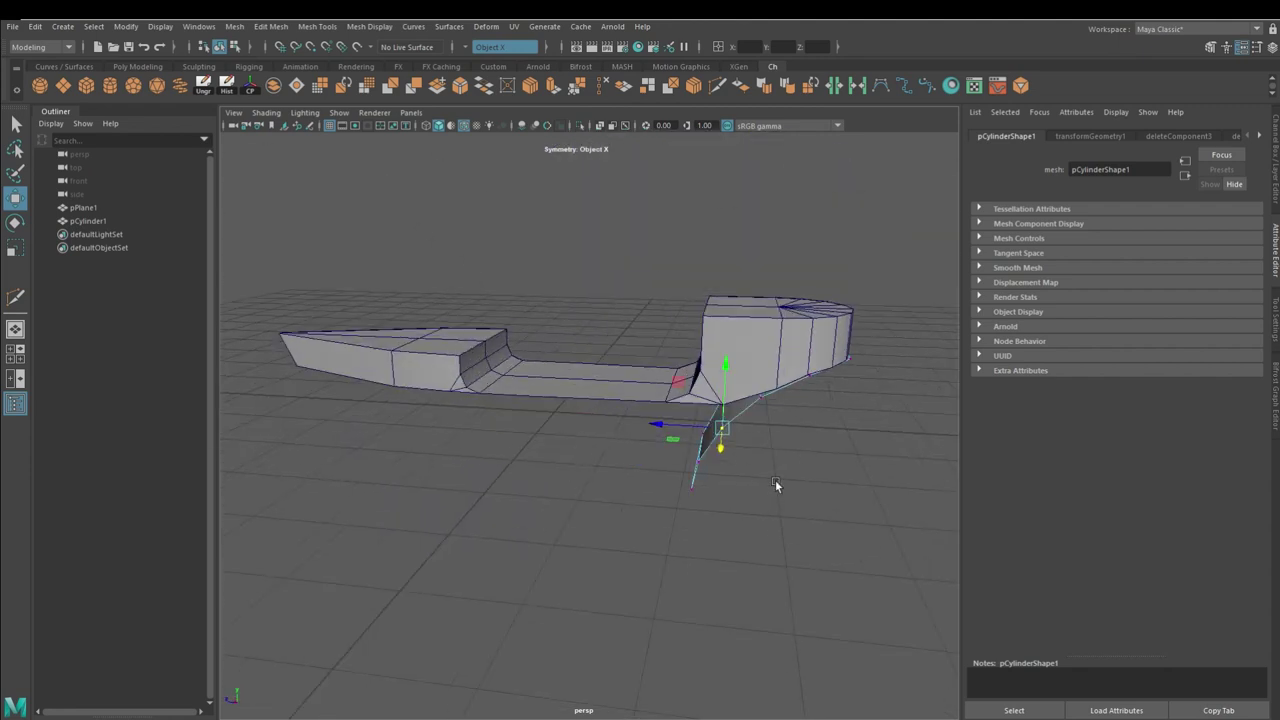
# Reverse the face normals of the curved strip pCylinder1.
pyautogui.keyDown('alt'); pyautogui.moveTo(776, 485); pyautogui.dragTo(777, 371); pyautogui.keyUp('alt')
pyautogui.click(720, 400)
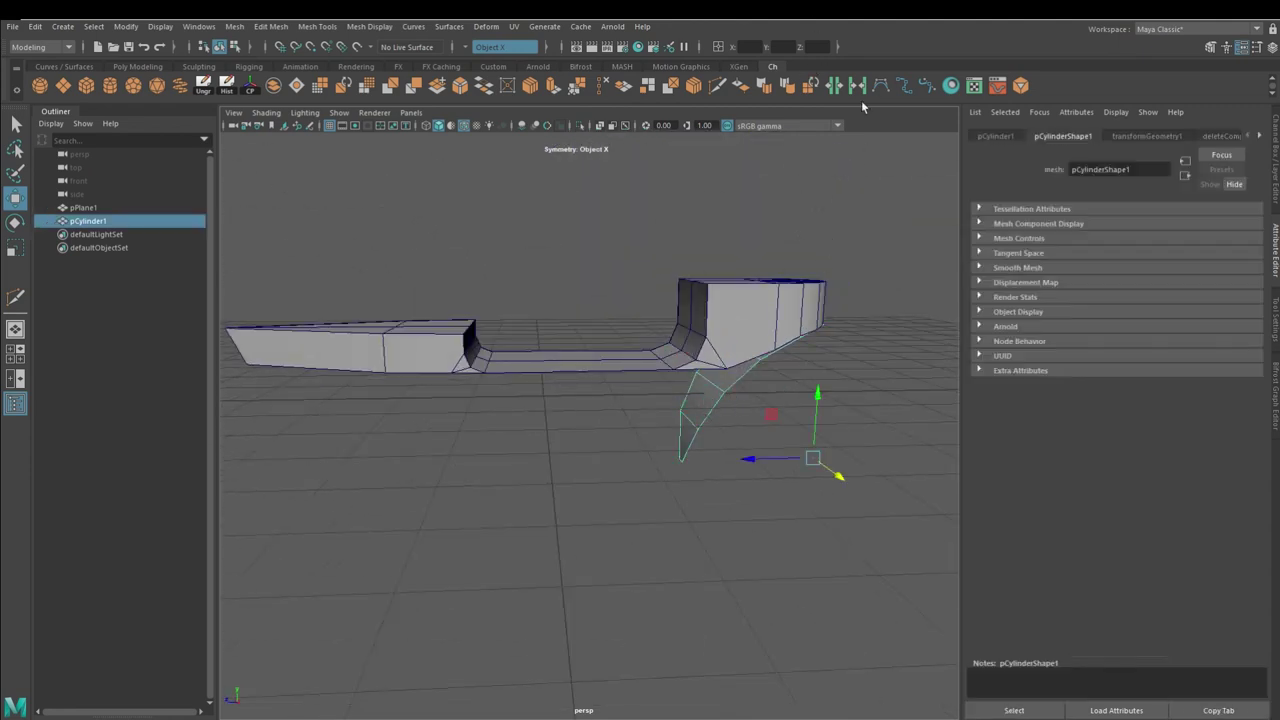
pyautogui.click(741, 87)
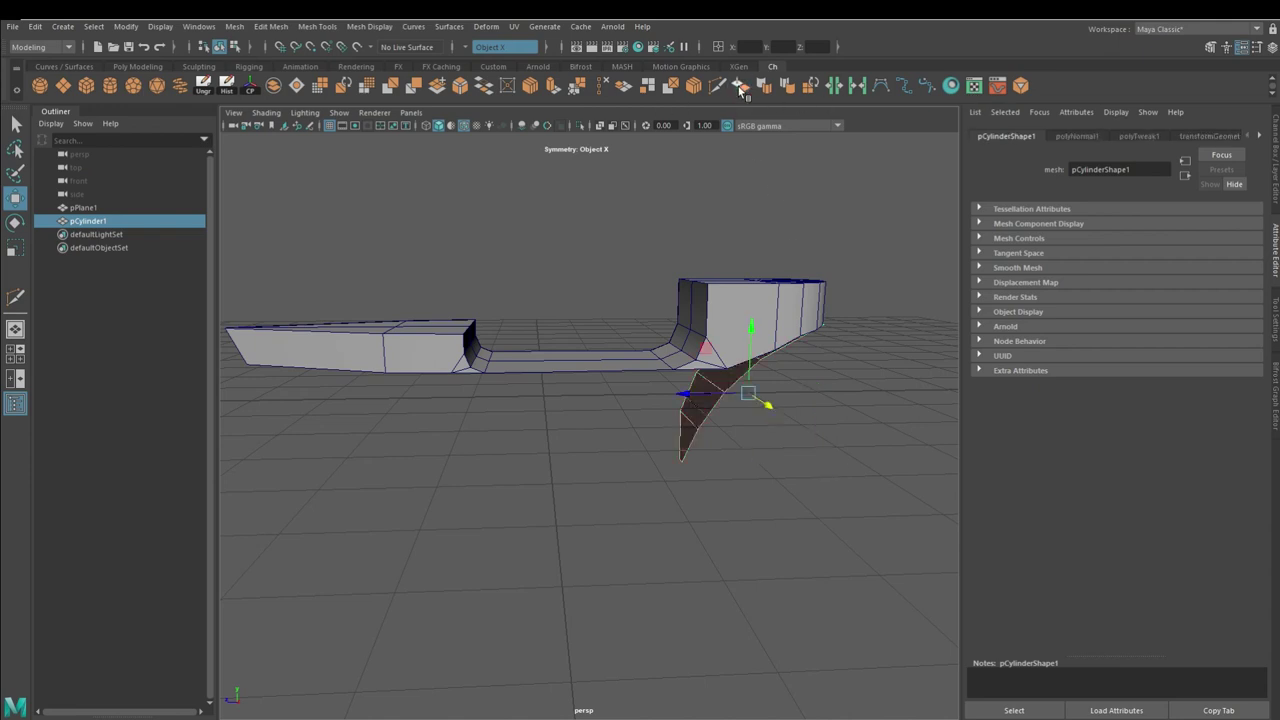
pyautogui.keyDown('alt'); pyautogui.moveTo(626, 256); pyautogui.dragTo(534, 409); pyautogui.keyUp('alt')
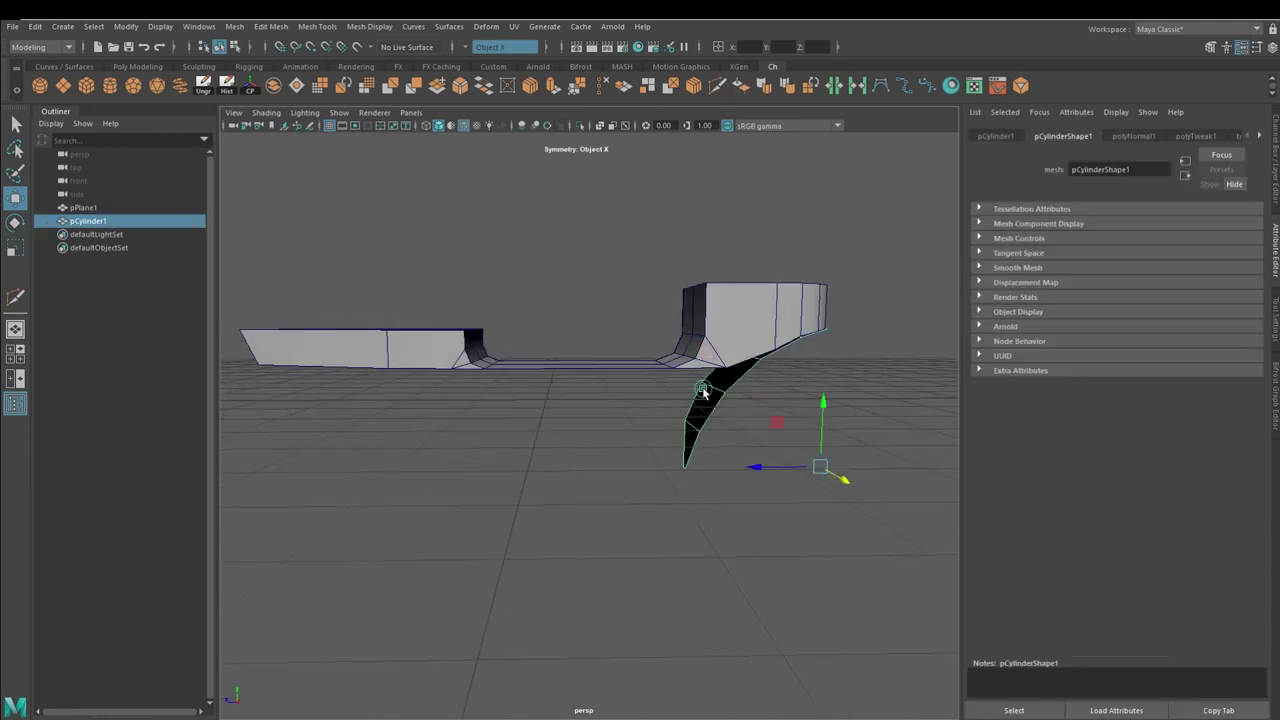
pyautogui.click(534, 409)
pyautogui.moveTo(735, 549)
pyautogui.keyDown('alt'); pyautogui.mouseDown()
pyautogui.moveTo(587, 493)
pyautogui.moveTo(740, 314)
pyautogui.moveTo(626, 434)
pyautogui.moveTo(636, 417)
pyautogui.moveTo(771, 431)
pyautogui.moveTo(696, 380)
pyautogui.mouseUp(); pyautogui.keyUp('alt')
# Bevel the strip's selected edge loop into several loops.
pyautogui.click(740, 314)
pyautogui.press('F10')
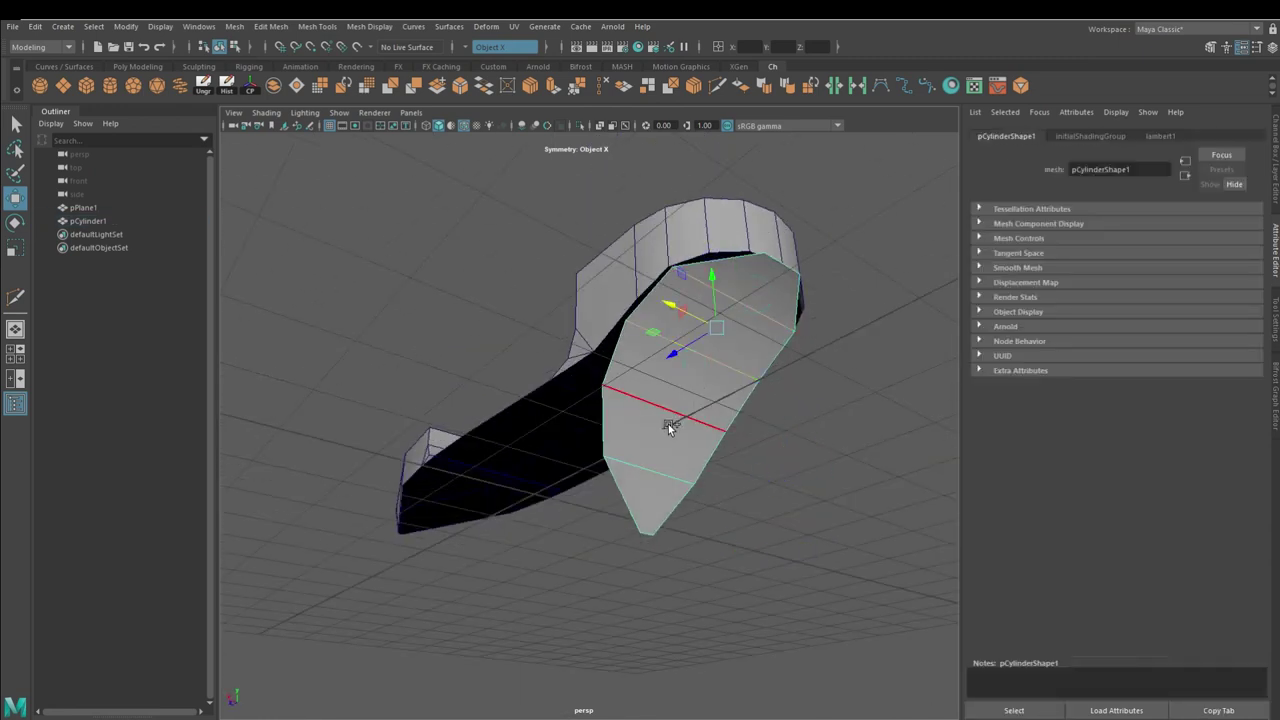
pyautogui.keyDown('alt'); pyautogui.moveTo(802, 196); pyautogui.dragTo(794, 557); pyautogui.keyUp('alt')
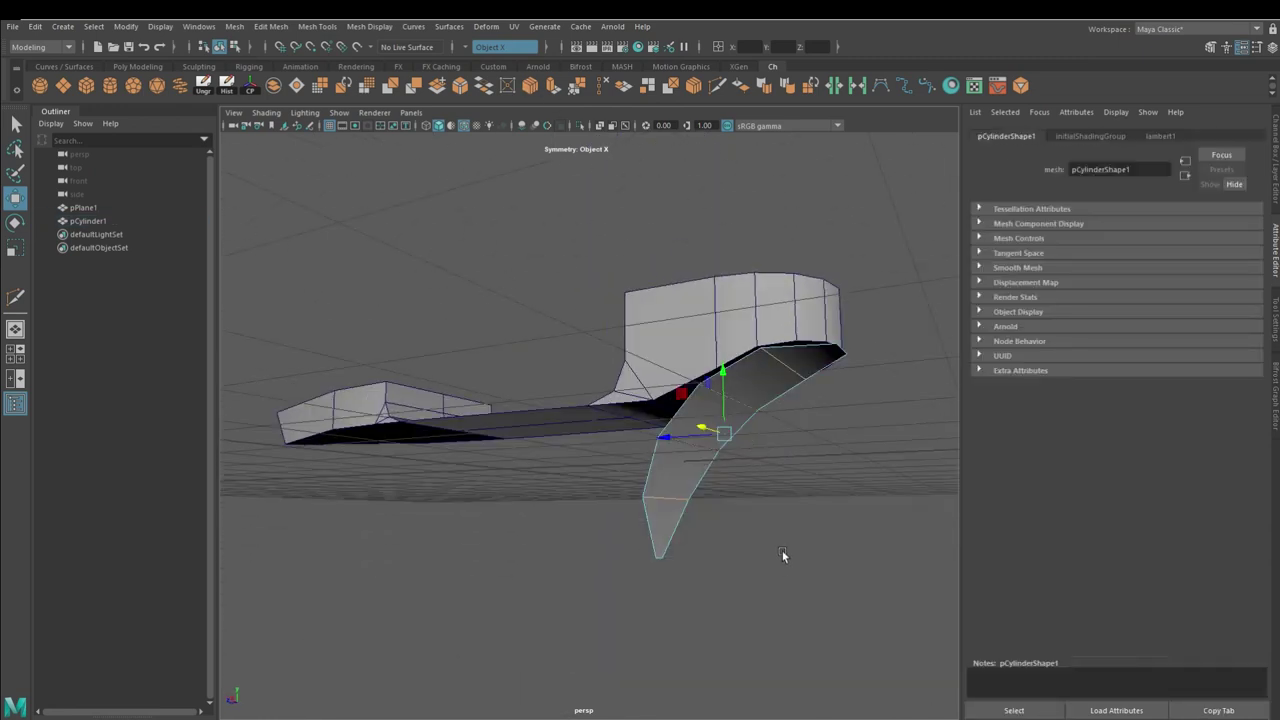
pyautogui.click(465, 87)
pyautogui.moveTo(700, 450)
pyautogui.keyDown('alt'); pyautogui.mouseDown()
pyautogui.moveTo(757, 517)
pyautogui.moveTo(674, 494)
pyautogui.moveTo(503, 290)
pyautogui.moveTo(480, 239)
pyautogui.moveTo(825, 487)
pyautogui.moveTo(766, 480)
pyautogui.moveTo(797, 583)
pyautogui.moveTo(681, 540)
pyautogui.mouseUp(); pyautogui.keyUp('alt')
# Extrude the strip's edges and pull them out to form the hull side.
pyautogui.click(797, 583)
pyautogui.click(727, 443)
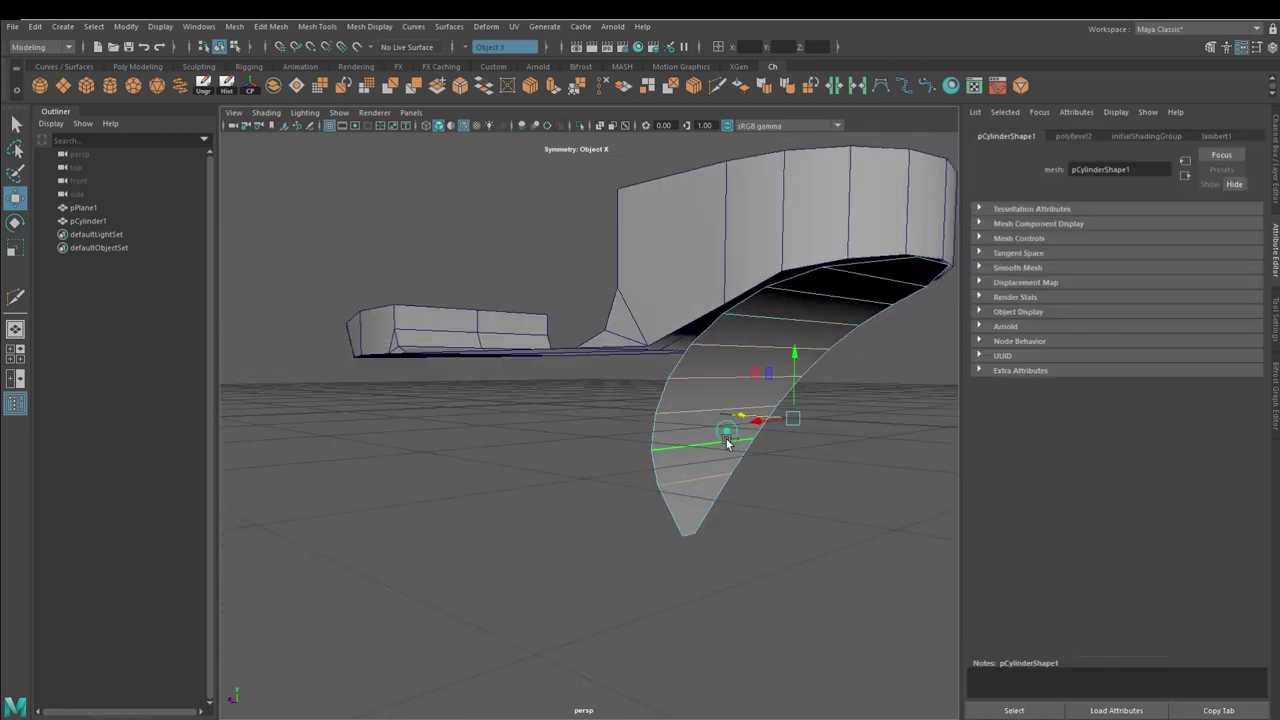
pyautogui.click(784, 463)
pyautogui.moveTo(784, 463)
pyautogui.keyDown('alt'); pyautogui.mouseDown()
pyautogui.moveTo(701, 500)
pyautogui.moveTo(544, 444)
pyautogui.mouseUp(); pyautogui.keyUp('alt')
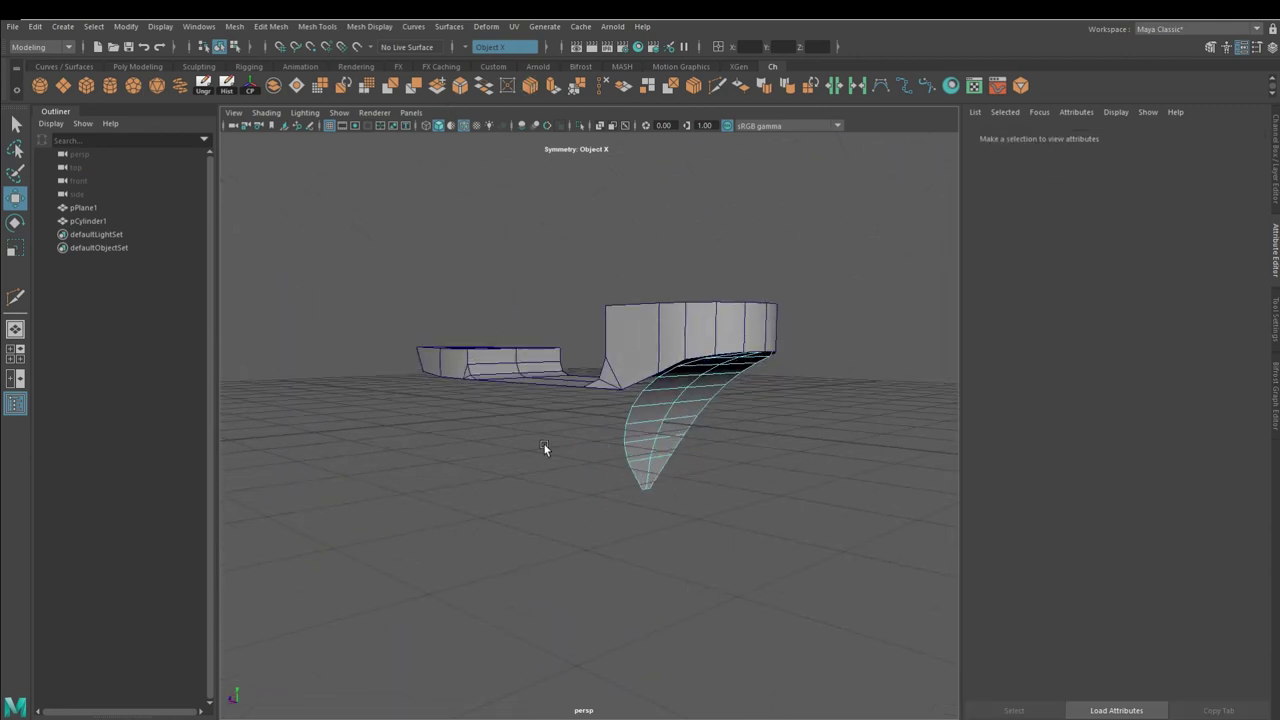
pyautogui.moveTo(738, 535)
pyautogui.keyDown('alt'); pyautogui.mouseDown()
pyautogui.moveTo(751, 434)
pyautogui.moveTo(566, 457)
pyautogui.moveTo(571, 391)
pyautogui.moveTo(702, 531)
pyautogui.moveTo(606, 477)
pyautogui.mouseUp(); pyautogui.keyUp('alt')
pyautogui.click(702, 531)
pyautogui.hotkey('ctrl', 'e')
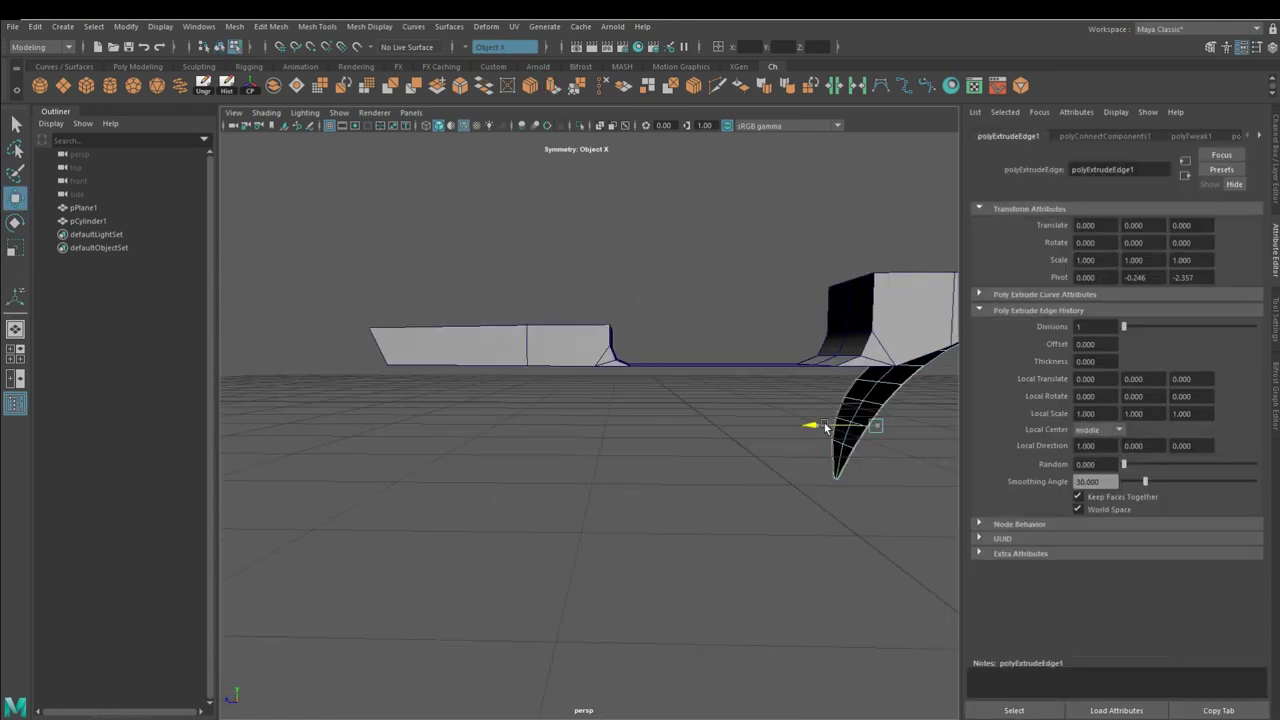
pyautogui.moveTo(808, 429); pyautogui.dragTo(458, 441)
# Extrude the bottom edge again and select a vertex of the new extrusion.
pyautogui.moveTo(796, 479)
pyautogui.keyDown('alt'); pyautogui.mouseDown()
pyautogui.moveTo(663, 493)
pyautogui.moveTo(700, 610)
pyautogui.mouseUp(); pyautogui.keyUp('alt')
pyautogui.keyDown('alt'); pyautogui.moveTo(700, 610); pyautogui.dragTo(535, 405, button='right'); pyautogui.keyUp('alt')
pyautogui.moveTo(438, 421)
pyautogui.keyDown('alt'); pyautogui.mouseDown()
pyautogui.moveTo(554, 531)
pyautogui.moveTo(743, 508)
pyautogui.moveTo(614, 428)
pyautogui.moveTo(574, 423)
pyautogui.moveTo(654, 423)
pyautogui.moveTo(503, 366)
pyautogui.mouseUp(); pyautogui.keyUp('alt')
pyautogui.keyDown('alt'); pyautogui.moveTo(503, 366); pyautogui.dragTo(565, 430, button='right'); pyautogui.keyUp('alt')
pyautogui.click(620, 540)
pyautogui.hotkey('ctrl', 'e')
pyautogui.press('w')
pyautogui.moveTo(641, 605)
pyautogui.keyDown('alt'); pyautogui.mouseDown()
pyautogui.moveTo(628, 501)
pyautogui.moveTo(688, 532)
pyautogui.mouseUp(); pyautogui.keyUp('alt')
pyautogui.click(628, 501)
# Snap the new vertex to the bow corner and scale the seam vertices toward the centre.
pyautogui.moveTo(708, 413); pyautogui.dragTo(529, 405)
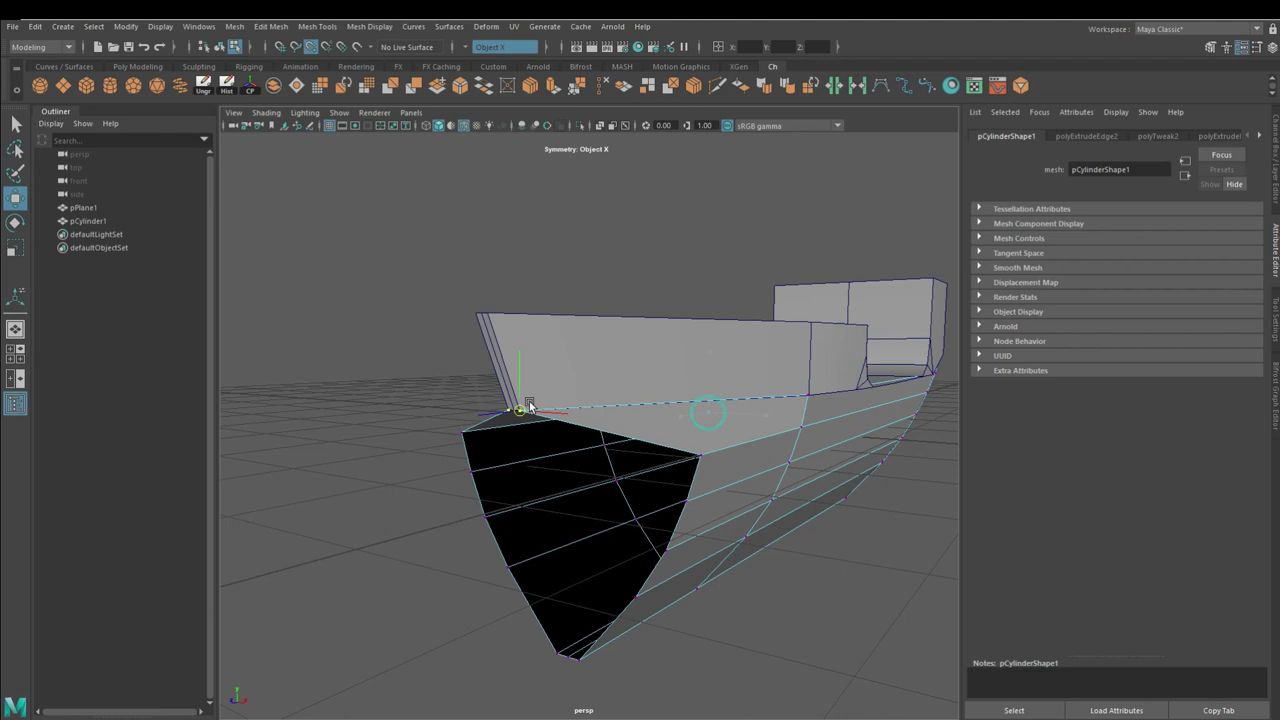
pyautogui.moveTo(718, 455)
pyautogui.keyDown('alt'); pyautogui.mouseDown()
pyautogui.moveTo(751, 523)
pyautogui.moveTo(406, 392)
pyautogui.moveTo(586, 423)
pyautogui.moveTo(468, 410)
pyautogui.moveTo(600, 457)
pyautogui.moveTo(654, 503)
pyautogui.moveTo(440, 360)
pyautogui.mouseUp(); pyautogui.keyUp('alt')
pyautogui.moveTo(372, 338)
pyautogui.mouseDown()
pyautogui.moveTo(530, 622)
pyautogui.moveTo(422, 381)
pyautogui.moveTo(665, 470)
pyautogui.moveTo(802, 490)
pyautogui.mouseUp()
pyautogui.press('r')
pyautogui.moveTo(802, 490); pyautogui.dragTo(740, 470, button='middle')
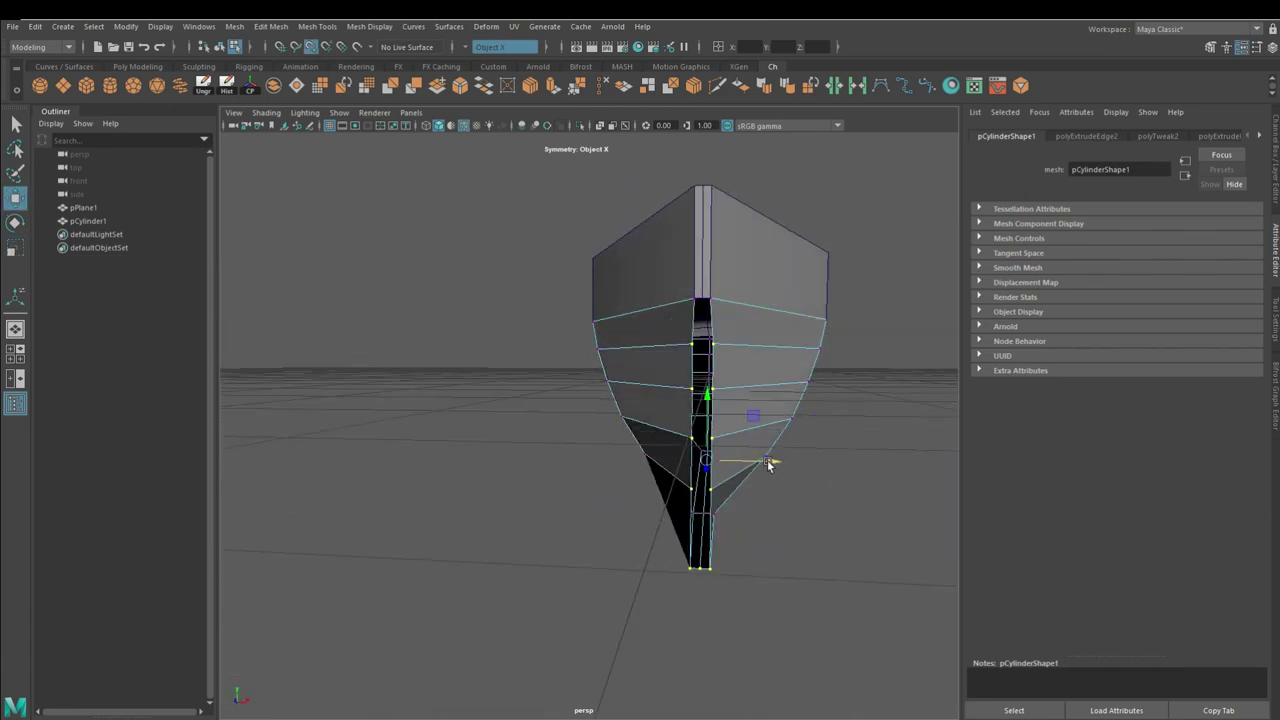
# In the side view, slide the keel vertex right to reshape the bow outline.
pyautogui.moveTo(711, 187)
pyautogui.keyDown('alt'); pyautogui.mouseDown()
pyautogui.moveTo(812, 527)
pyautogui.moveTo(623, 531)
pyautogui.mouseUp(); pyautogui.keyUp('alt')
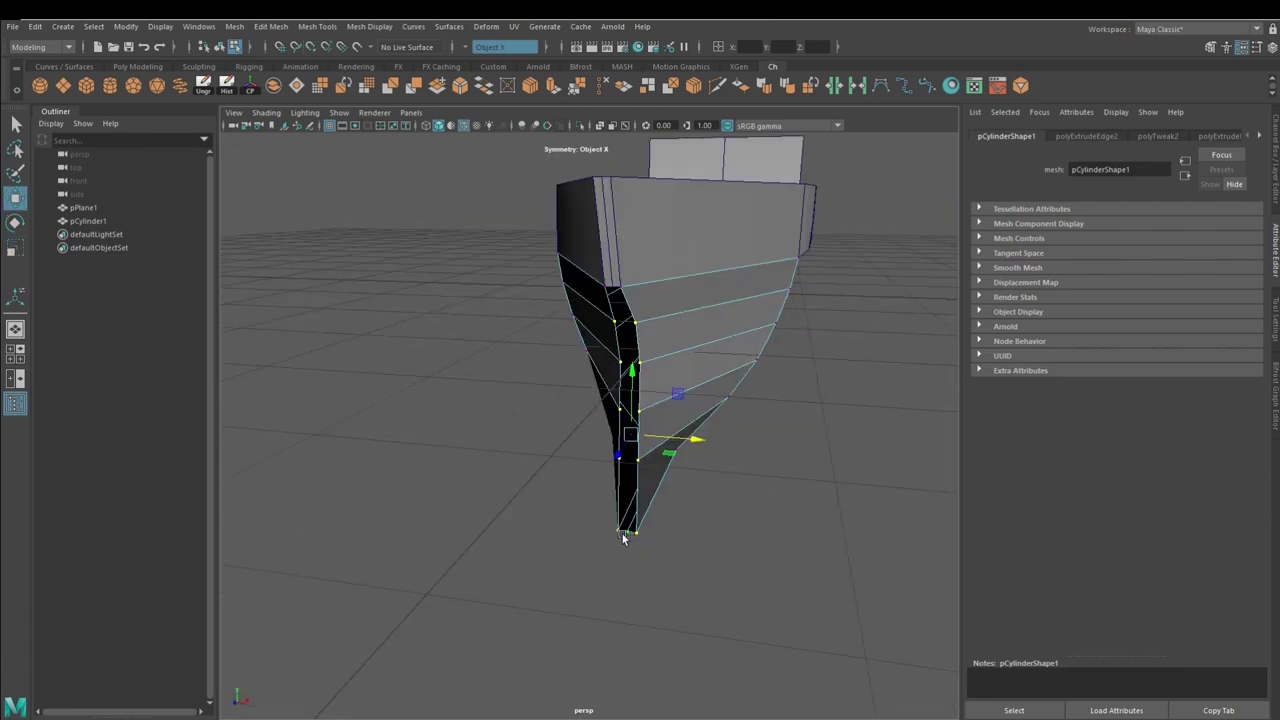
pyautogui.moveTo(658, 262)
pyautogui.keyDown('alt'); pyautogui.mouseDown()
pyautogui.moveTo(600, 486)
pyautogui.moveTo(409, 477)
pyautogui.mouseUp(); pyautogui.keyUp('alt')
pyautogui.keyDown('alt'); pyautogui.moveTo(409, 477); pyautogui.dragTo(266, 491, button='right'); pyautogui.keyUp('alt')
pyautogui.moveTo(266, 491); pyautogui.dragTo(461, 534)
pyautogui.keyDown('alt'); pyautogui.moveTo(461, 534); pyautogui.dragTo(557, 444, button='middle'); pyautogui.keyUp('alt')
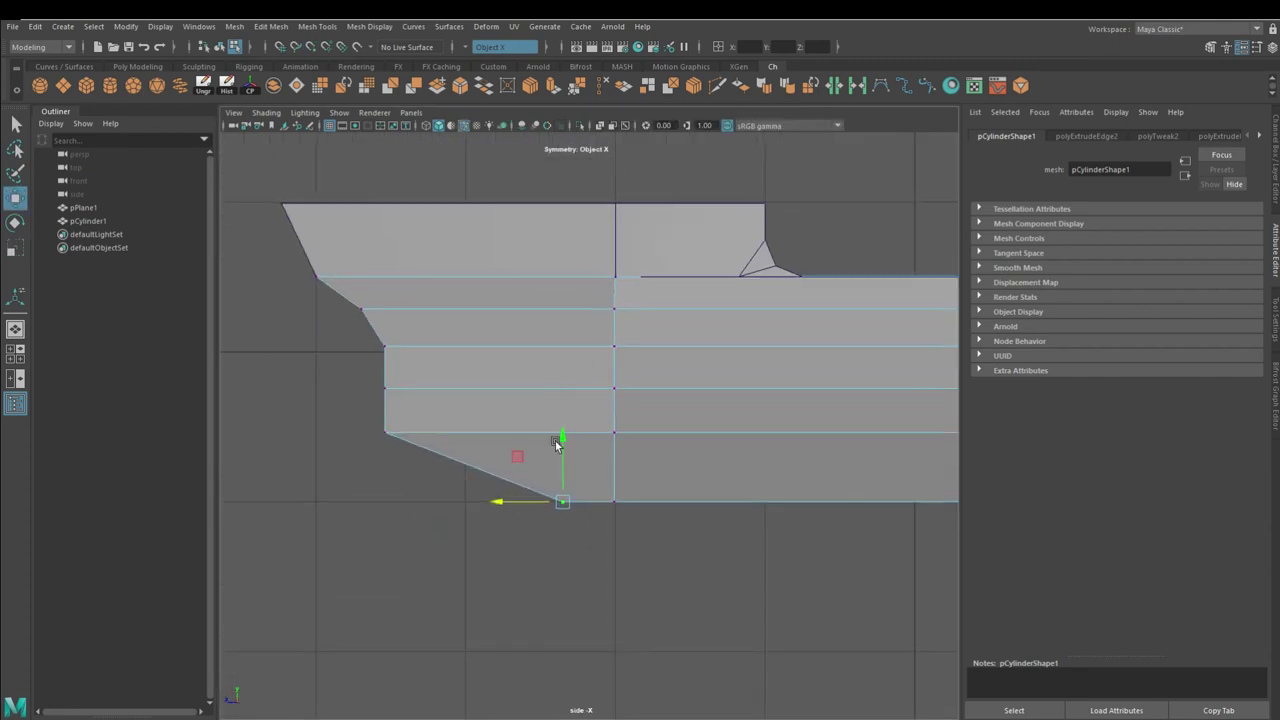
pyautogui.moveTo(345, 430); pyautogui.dragTo(446, 465)
# Move the next two hull vertices right into a smooth bow slope.
pyautogui.click(384, 388)
pyautogui.moveTo(326, 389); pyautogui.dragTo(394, 389)
pyautogui.click(384, 345)
pyautogui.moveTo(330, 345); pyautogui.dragTo(360, 347)
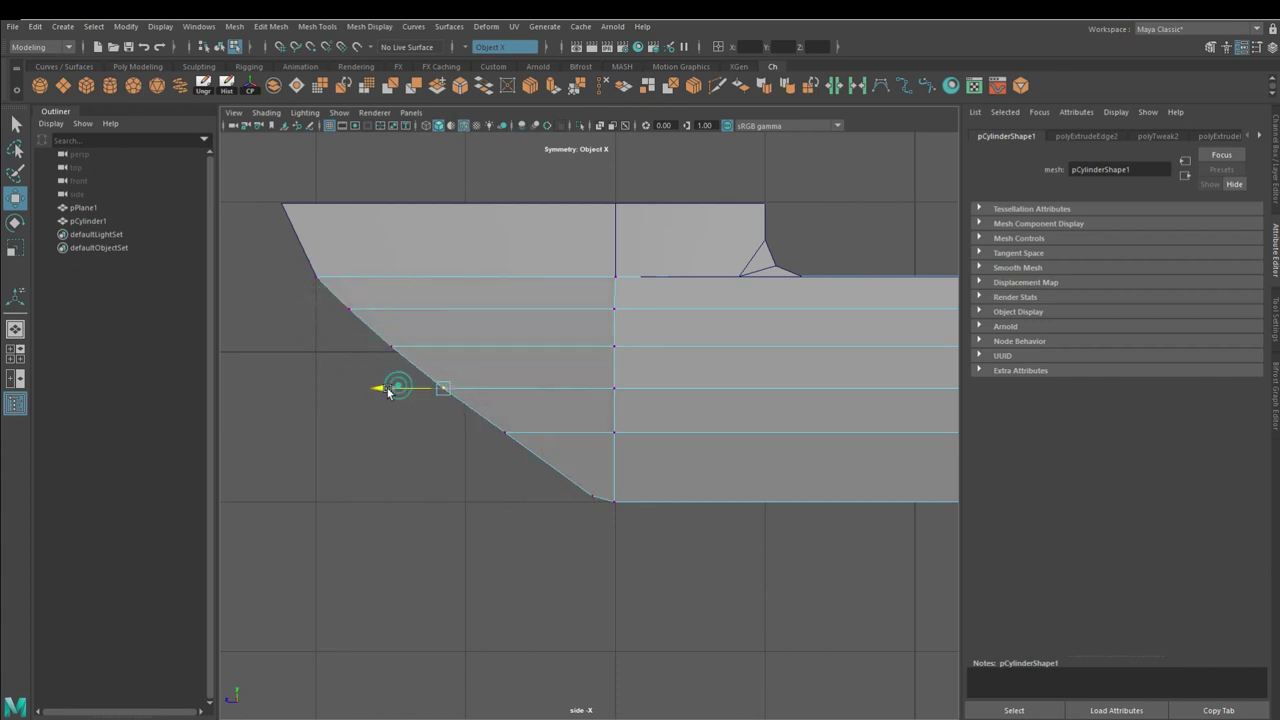
pyautogui.scroll(-2, 541, 476)
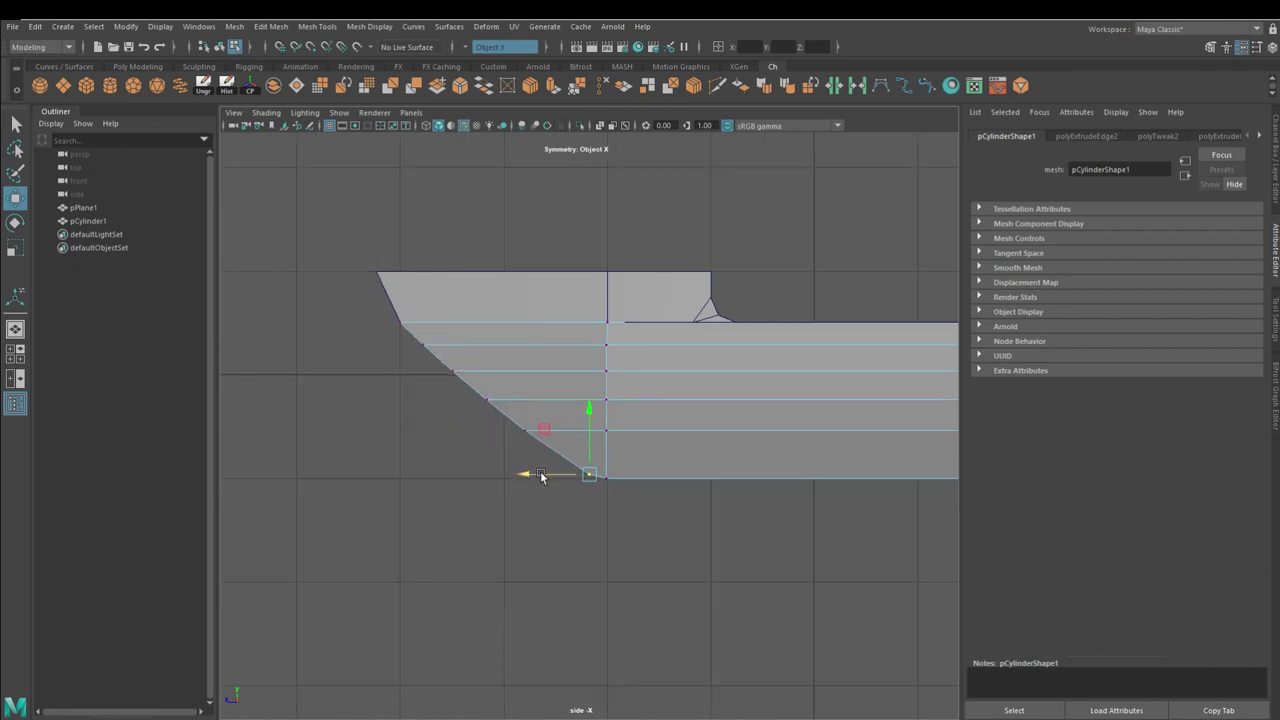
pyautogui.scroll(-2, 622, 528)
pyautogui.scroll(-1, 603, 532)
pyautogui.moveTo(603, 532)
pyautogui.keyDown('alt'); pyautogui.mouseDown()
pyautogui.moveTo(726, 503)
pyautogui.moveTo(587, 528)
pyautogui.moveTo(800, 439)
pyautogui.moveTo(678, 354)
pyautogui.mouseUp(); pyautogui.keyUp('alt')
pyautogui.scroll(-3, 587, 528)
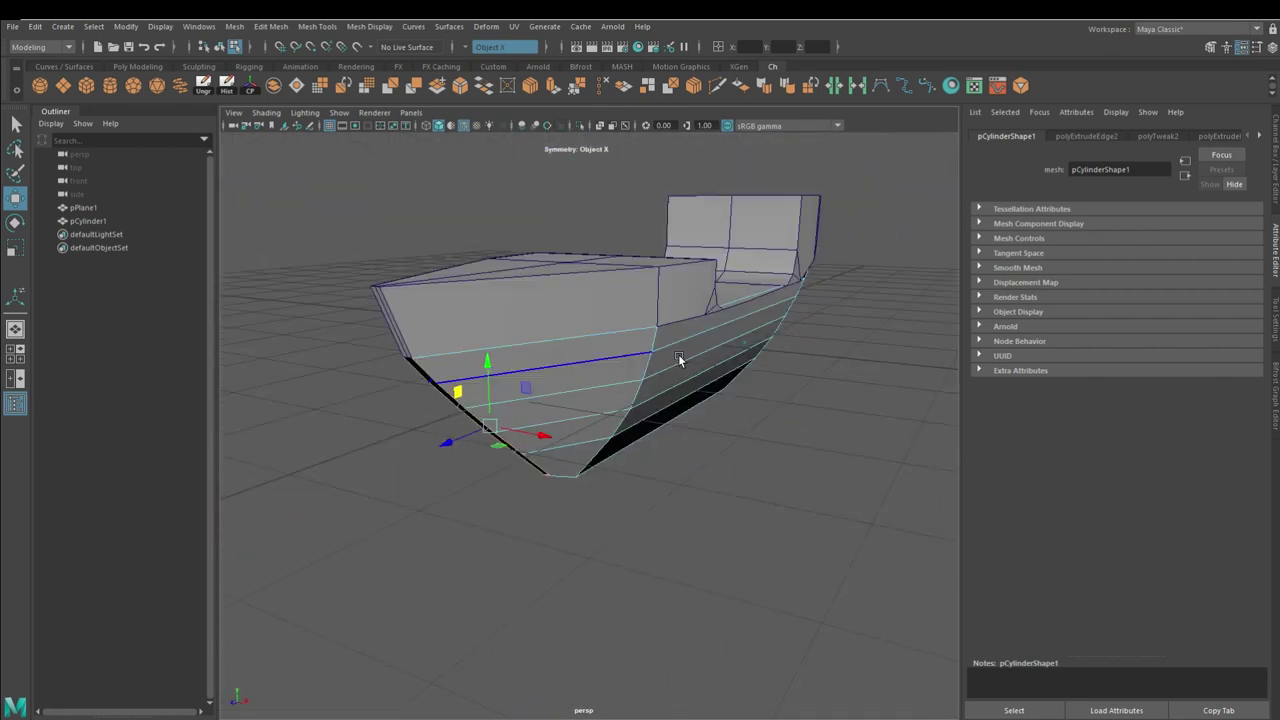
pyautogui.scroll(3, 316, 336)
# Multi-Cut a new edge loop along the hull side.
pyautogui.moveTo(537, 368)
pyautogui.keyDown('alt'); pyautogui.mouseDown()
pyautogui.moveTo(543, 420)
pyautogui.moveTo(491, 486)
pyautogui.mouseUp(); pyautogui.keyUp('alt')
pyautogui.press('y')
pyautogui.scroll(3, 558, 375)
pyautogui.press('Return')
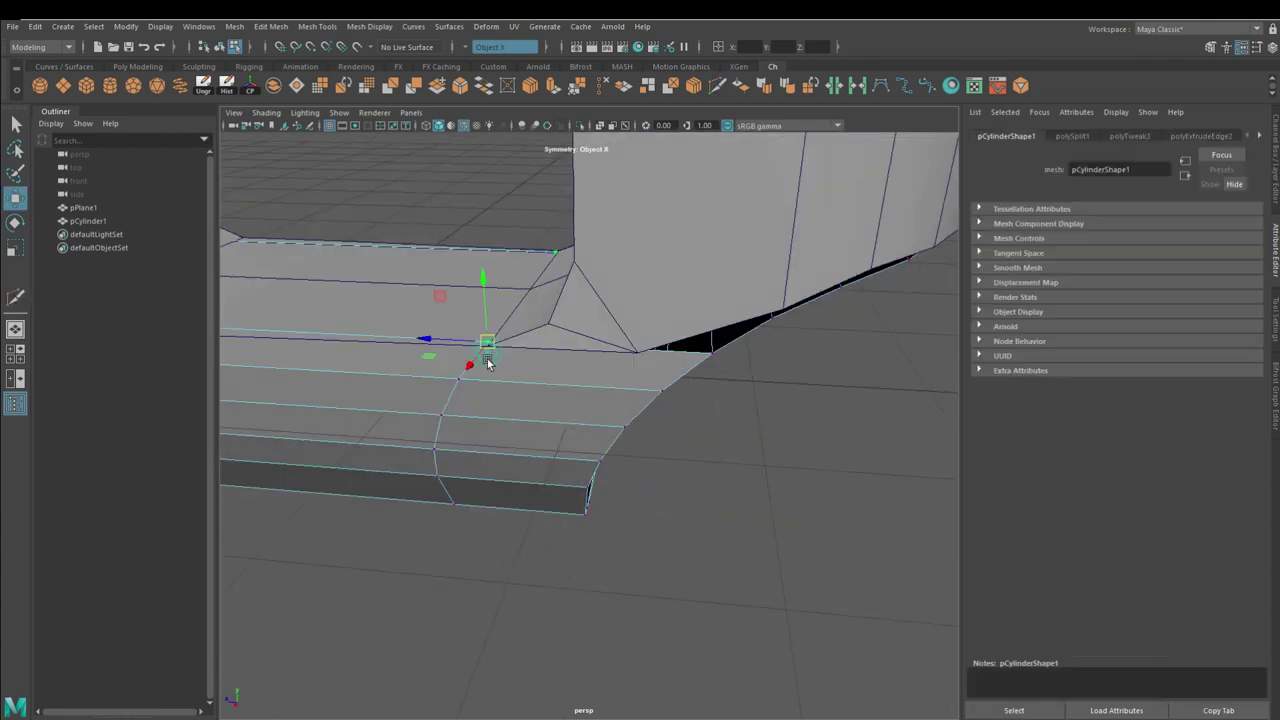
pyautogui.moveTo(400, 413)
pyautogui.keyDown('alt'); pyautogui.mouseDown()
pyautogui.moveTo(447, 345)
pyautogui.moveTo(414, 371)
pyautogui.moveTo(625, 88)
pyautogui.mouseUp(); pyautogui.keyUp('alt')
pyautogui.press('Return')
pyautogui.press('w')
pyautogui.click(443, 305)
# Insert a second edge loop on the hull and frame a vertex on it.
pyautogui.keyDown('ctrl'); pyautogui.click(409, 348); pyautogui.keyUp('ctrl')
pyautogui.press('w')
pyautogui.click(413, 312)
pyautogui.moveTo(414, 320)
pyautogui.keyDown('alt'); pyautogui.mouseDown()
pyautogui.moveTo(391, 411)
pyautogui.moveTo(506, 383)
pyautogui.moveTo(446, 486)
pyautogui.moveTo(734, 551)
pyautogui.moveTo(651, 511)
pyautogui.moveTo(669, 589)
pyautogui.moveTo(710, 540)
pyautogui.moveTo(566, 366)
pyautogui.moveTo(707, 317)
pyautogui.mouseUp(); pyautogui.keyUp('alt')
pyautogui.keyDown('alt'); pyautogui.moveTo(553, 360); pyautogui.dragTo(560, 345); pyautogui.keyUp('alt')
pyautogui.moveTo(521, 305)
pyautogui.keyDown('alt'); pyautogui.mouseDown()
pyautogui.moveTo(514, 294)
pyautogui.moveTo(557, 480)
pyautogui.moveTo(559, 378)
pyautogui.mouseUp(); pyautogui.keyUp('alt')
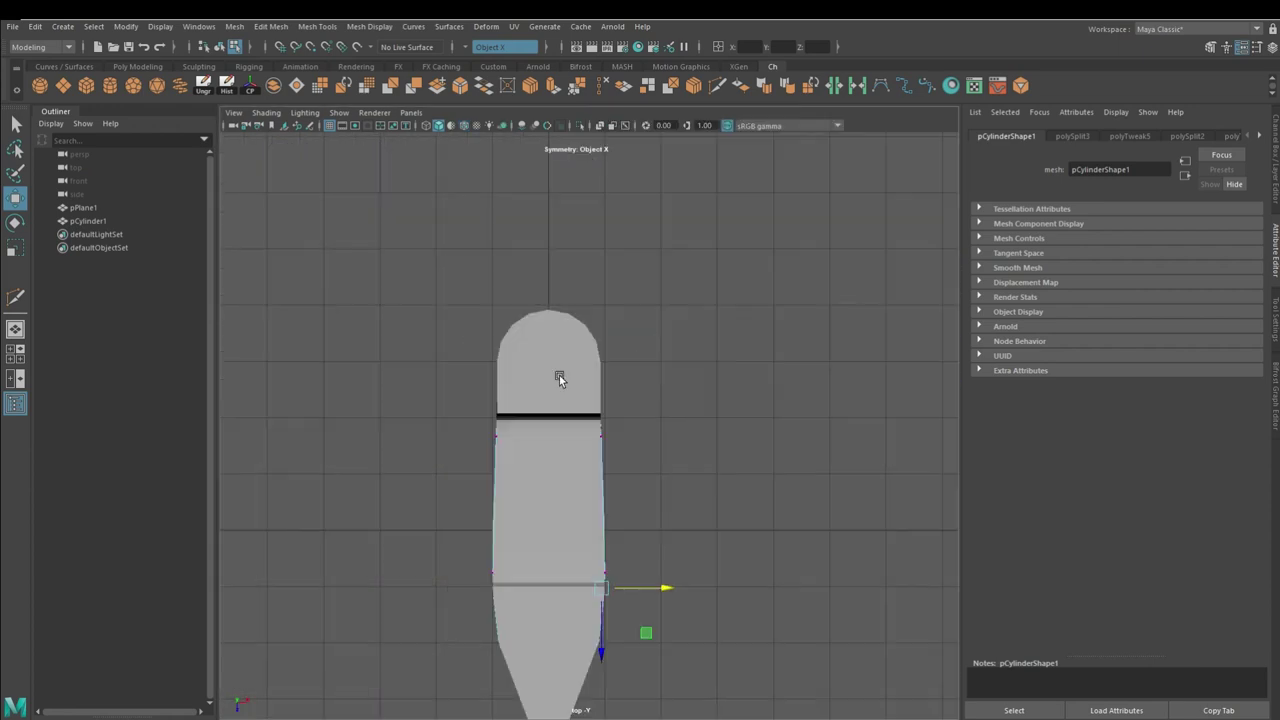
pyautogui.press('f')
pyautogui.moveTo(620, 412)
pyautogui.keyDown('alt'); pyautogui.mouseDown()
pyautogui.moveTo(640, 400)
pyautogui.moveTo(437, 411)
pyautogui.moveTo(434, 285)
pyautogui.moveTo(408, 434)
pyautogui.moveTo(508, 443)
pyautogui.moveTo(680, 523)
pyautogui.moveTo(737, 412)
pyautogui.moveTo(680, 480)
pyautogui.mouseUp(); pyautogui.keyUp('alt')
# Combine the boat body and hull strip into one mesh and merge their vertices.
pyautogui.click(343, 423)
pyautogui.moveTo(343, 423)
pyautogui.keyDown('alt'); pyautogui.mouseDown()
pyautogui.moveTo(543, 449)
pyautogui.moveTo(420, 180)
pyautogui.mouseUp(); pyautogui.keyUp('alt')
pyautogui.click(273, 85)
pyautogui.moveTo(620, 470)
pyautogui.keyDown('alt'); pyautogui.mouseDown()
pyautogui.moveTo(734, 558)
pyautogui.moveTo(640, 420)
pyautogui.mouseUp(); pyautogui.keyUp('alt')
pyautogui.click(576, 85)
pyautogui.press('F8')
# Undo the last two changes and isolate the pPlane2 hull with its rear cabin.
pyautogui.moveTo(503, 428)
pyautogui.keyDown('alt'); pyautogui.mouseDown()
pyautogui.moveTo(520, 300)
pyautogui.moveTo(500, 430)
pyautogui.mouseUp(); pyautogui.keyUp('alt')
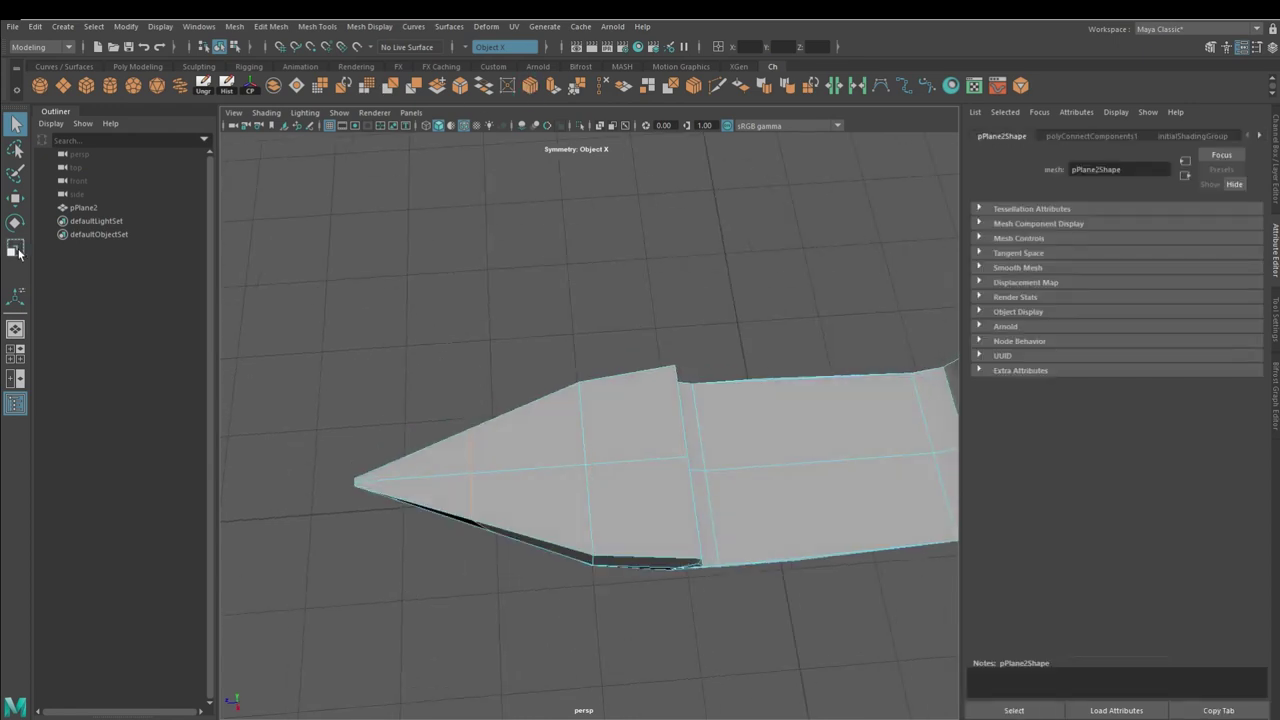
pyautogui.moveTo(529, 630)
pyautogui.keyDown('alt'); pyautogui.mouseDown()
pyautogui.moveTo(526, 531)
pyautogui.moveTo(687, 541)
pyautogui.mouseUp(); pyautogui.keyUp('alt')
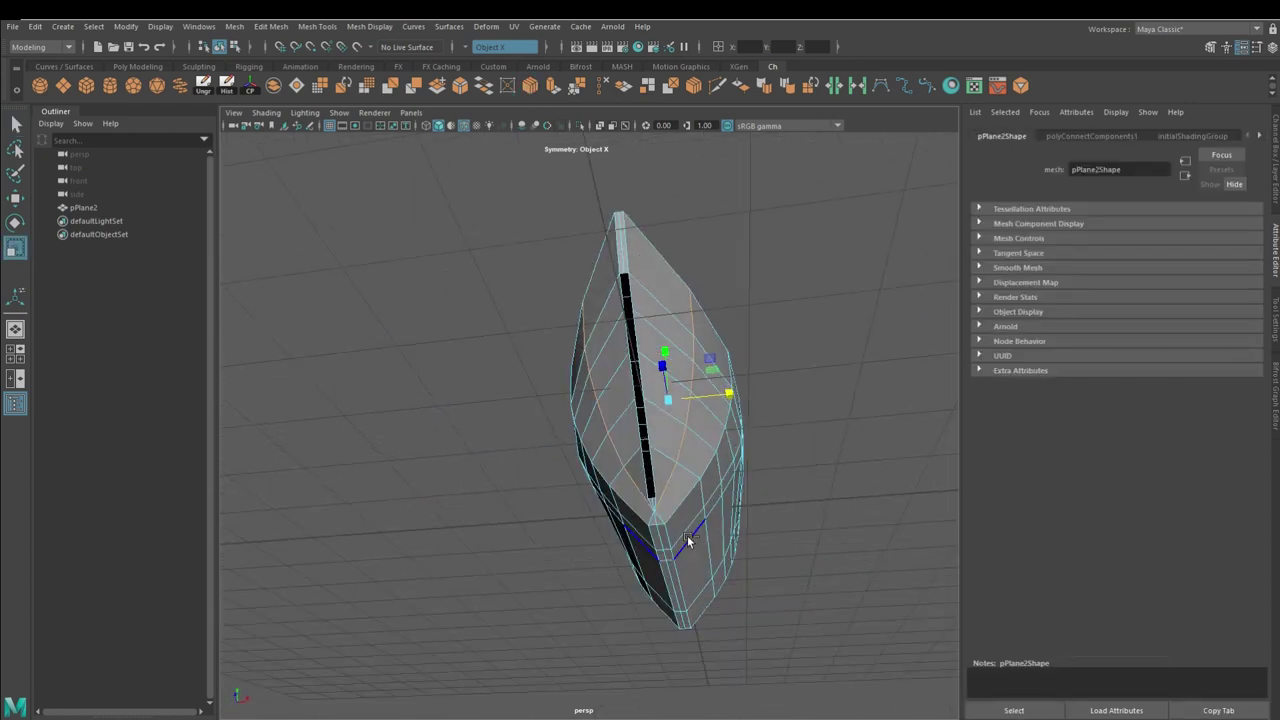
pyautogui.hotkey('ctrl', 'z')
pyautogui.hotkey('ctrl', 'z')
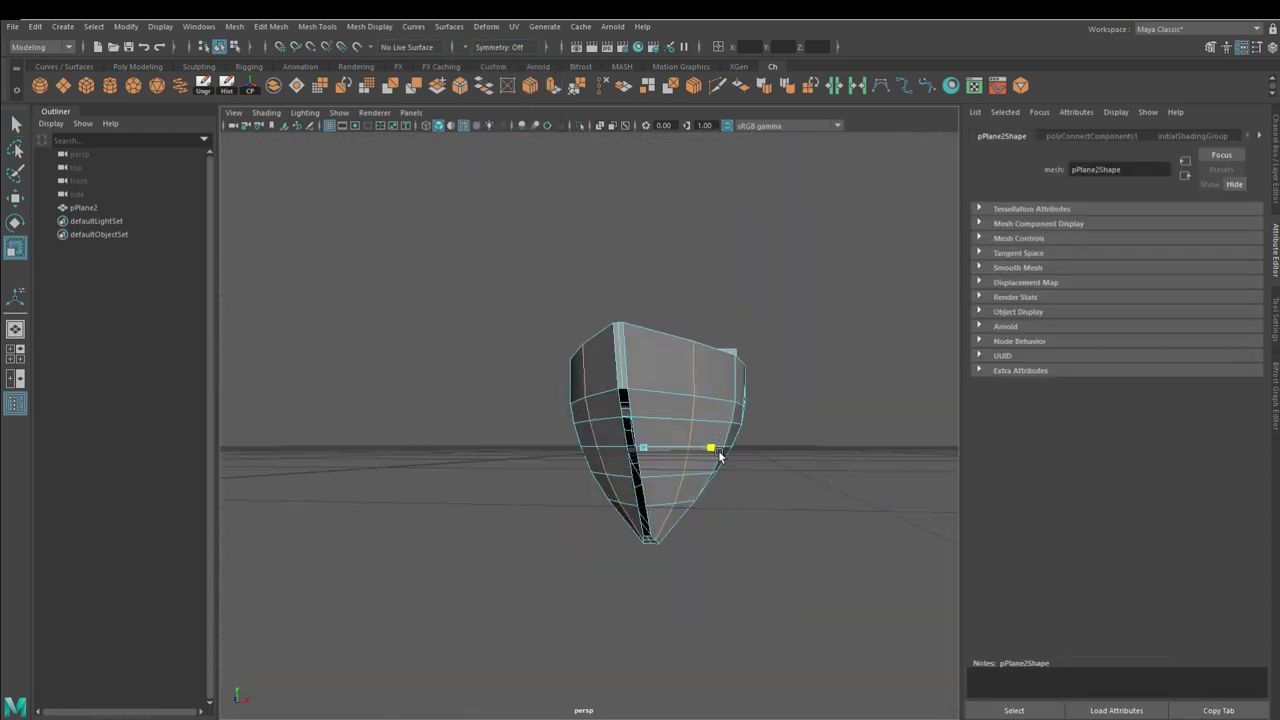
pyautogui.hotkey('ctrl', 'z')
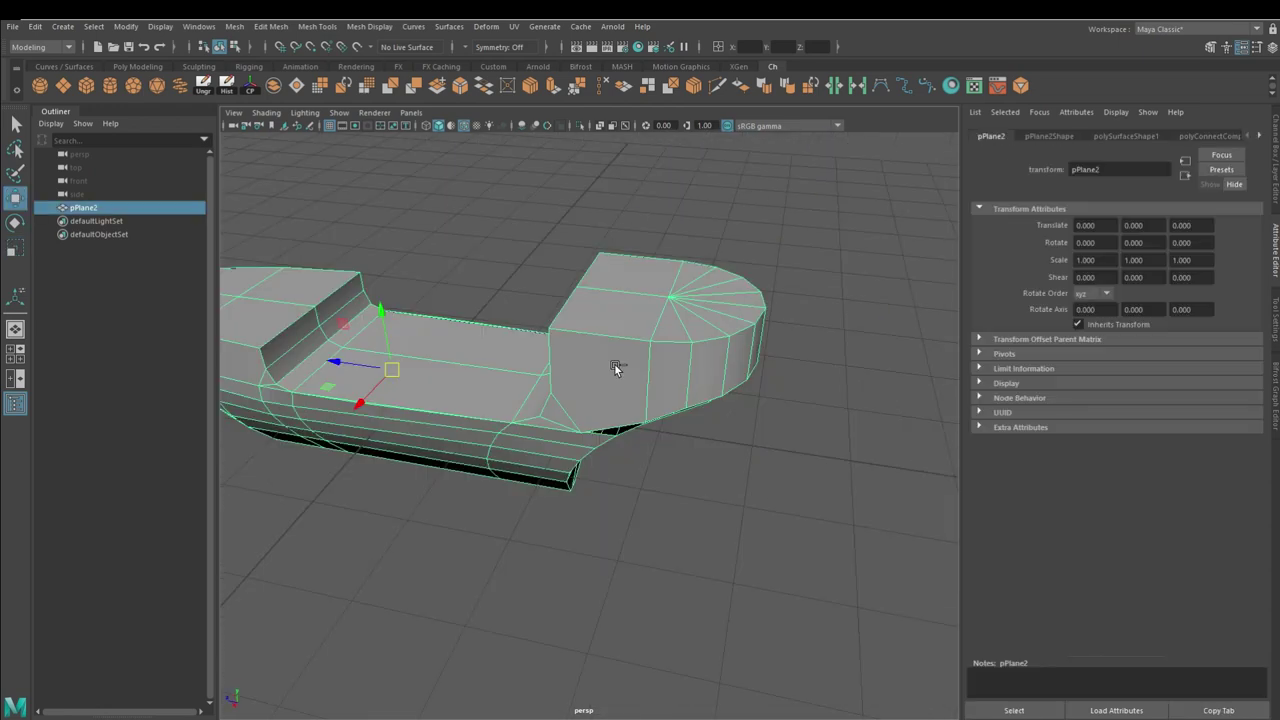
pyautogui.click(578, 126)
# With X-mirrored editing on, add an edge loop near the cabin top.
pyautogui.moveTo(666, 354)
pyautogui.keyDown('alt'); pyautogui.mouseDown()
pyautogui.moveTo(630, 273)
pyautogui.moveTo(533, 330)
pyautogui.mouseUp(); pyautogui.keyUp('alt')
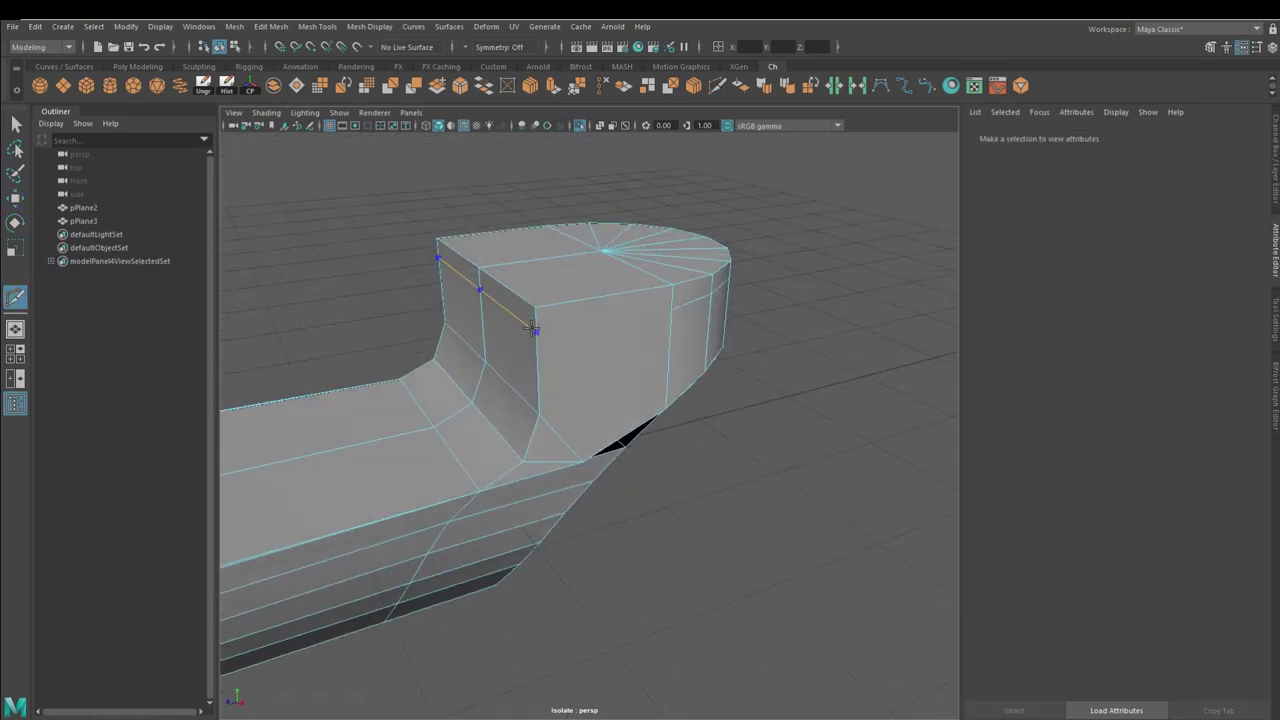
pyautogui.click(500, 62)
pyautogui.click(679, 306)
pyautogui.click(531, 88)
pyautogui.keyDown('ctrl'); pyautogui.click(600, 306); pyautogui.keyUp('ctrl')
# Separate the thin face strip around the cabin top, lower it slightly and scale it taller.
pyautogui.keyDown('alt'); pyautogui.moveTo(600, 306); pyautogui.dragTo(714, 211); pyautogui.keyUp('alt')
pyautogui.moveTo(536, 321); pyautogui.dragTo(673, 289, button='right')
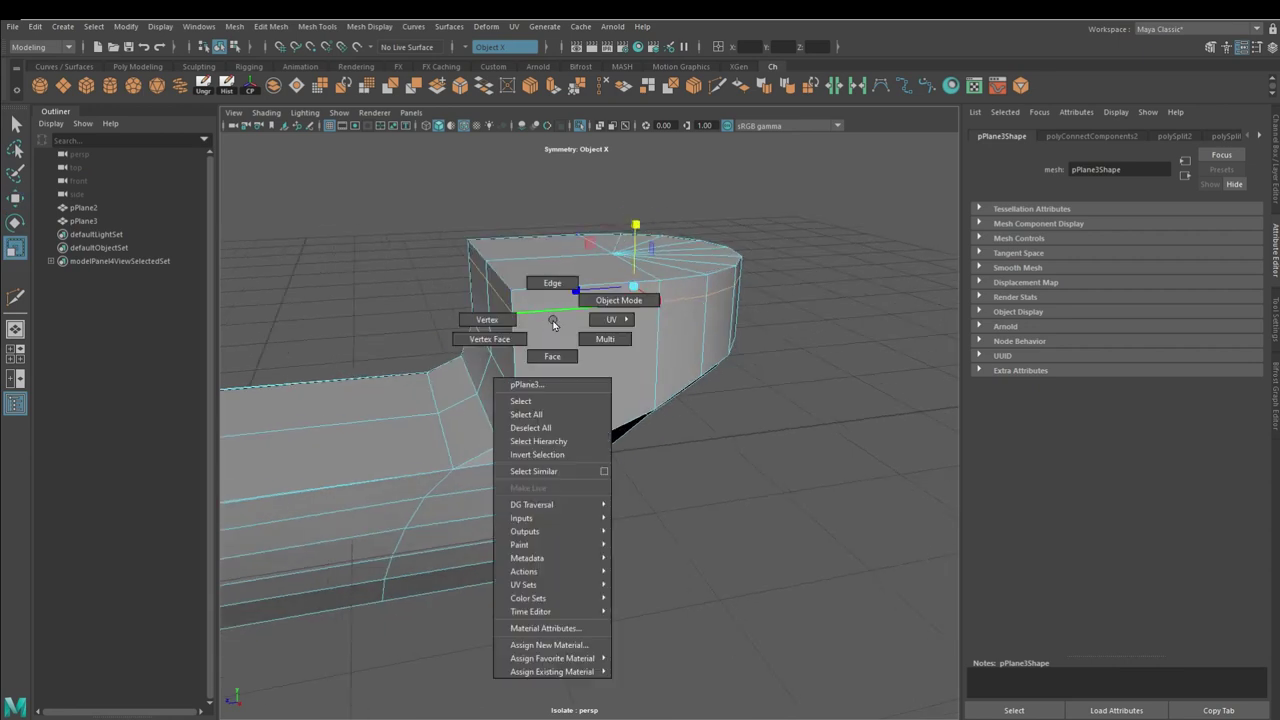
pyautogui.click(670, 375)
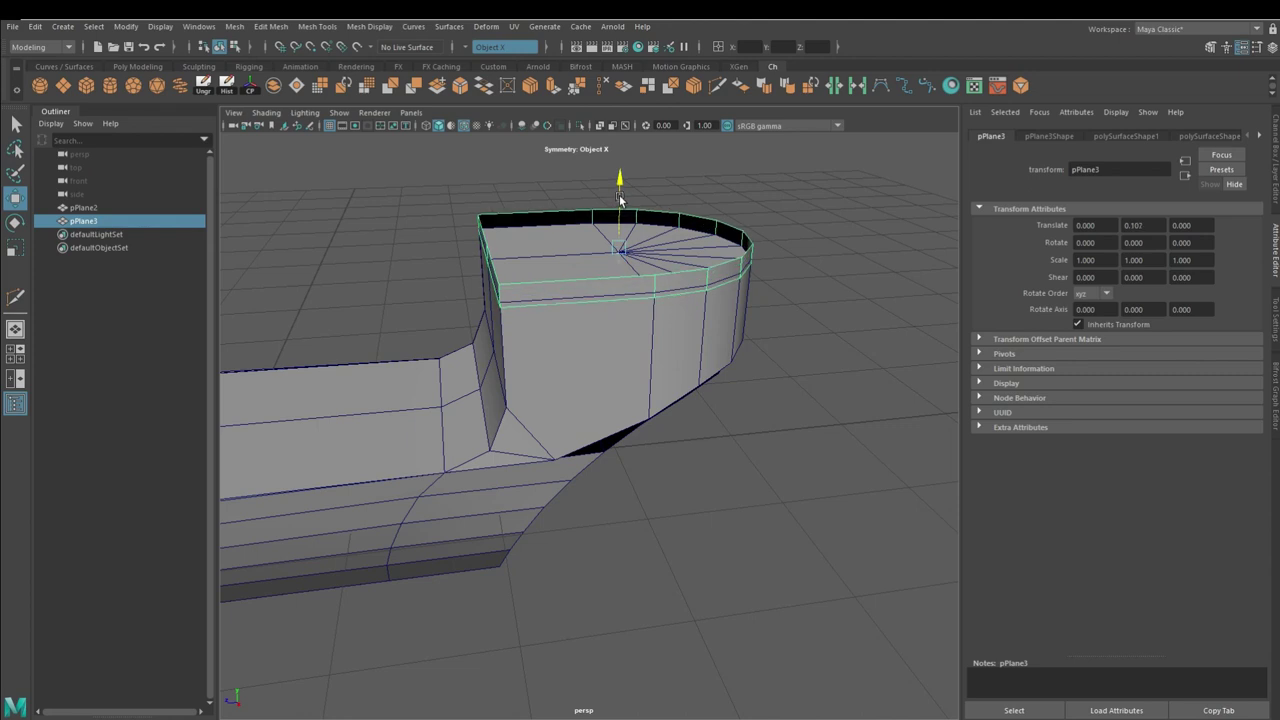
pyautogui.moveTo(620, 200); pyautogui.dragTo(620, 214)
pyautogui.keyDown('alt'); pyautogui.moveTo(494, 263); pyautogui.dragTo(610, 258, button='right'); pyautogui.keyUp('alt')
pyautogui.press('r')
pyautogui.moveTo(636, 270); pyautogui.dragTo(636, 250)
# Extrude the rim faces outward with Local Translate Z 0.0775.
pyautogui.keyDown('alt'); pyautogui.moveTo(636, 250); pyautogui.dragTo(480, 335); pyautogui.keyUp('alt')
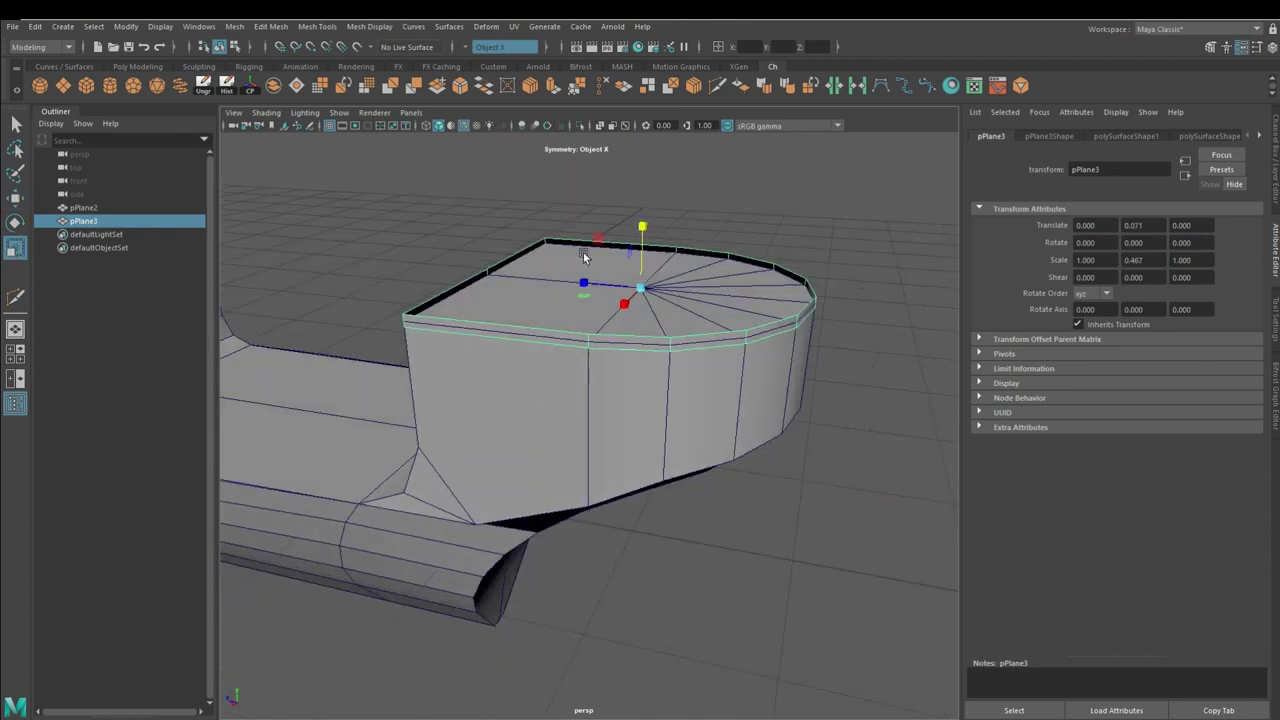
pyautogui.keyDown('alt'); pyautogui.moveTo(604, 216); pyautogui.dragTo(466, 366); pyautogui.keyUp('alt')
pyautogui.moveTo(466, 366); pyautogui.dragTo(466, 318, button='right')
pyautogui.click(519, 398)
pyautogui.hotkey('ctrl', 'e')
pyautogui.keyDown('alt'); pyautogui.moveTo(519, 398); pyautogui.dragTo(620, 242); pyautogui.keyUp('alt')
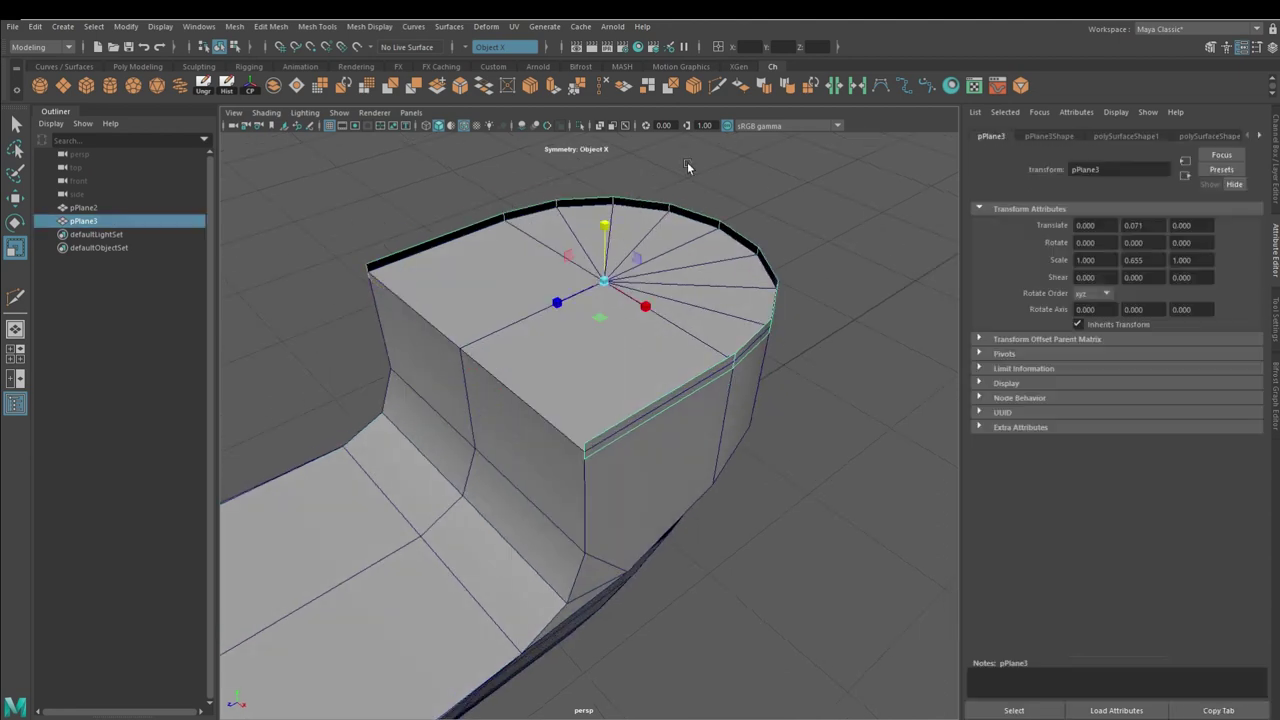
pyautogui.moveTo(625, 178)
pyautogui.keyDown('alt'); pyautogui.mouseDown()
pyautogui.moveTo(737, 431)
pyautogui.moveTo(789, 449)
pyautogui.moveTo(631, 378)
pyautogui.moveTo(576, 122)
pyautogui.moveTo(741, 204)
pyautogui.moveTo(757, 229)
pyautogui.mouseUp(); pyautogui.keyUp('alt')
pyautogui.press('F8')
# Isolate the new trim piece from the cabin base and select its faces.
pyautogui.click(580, 125)
pyautogui.press('F11')
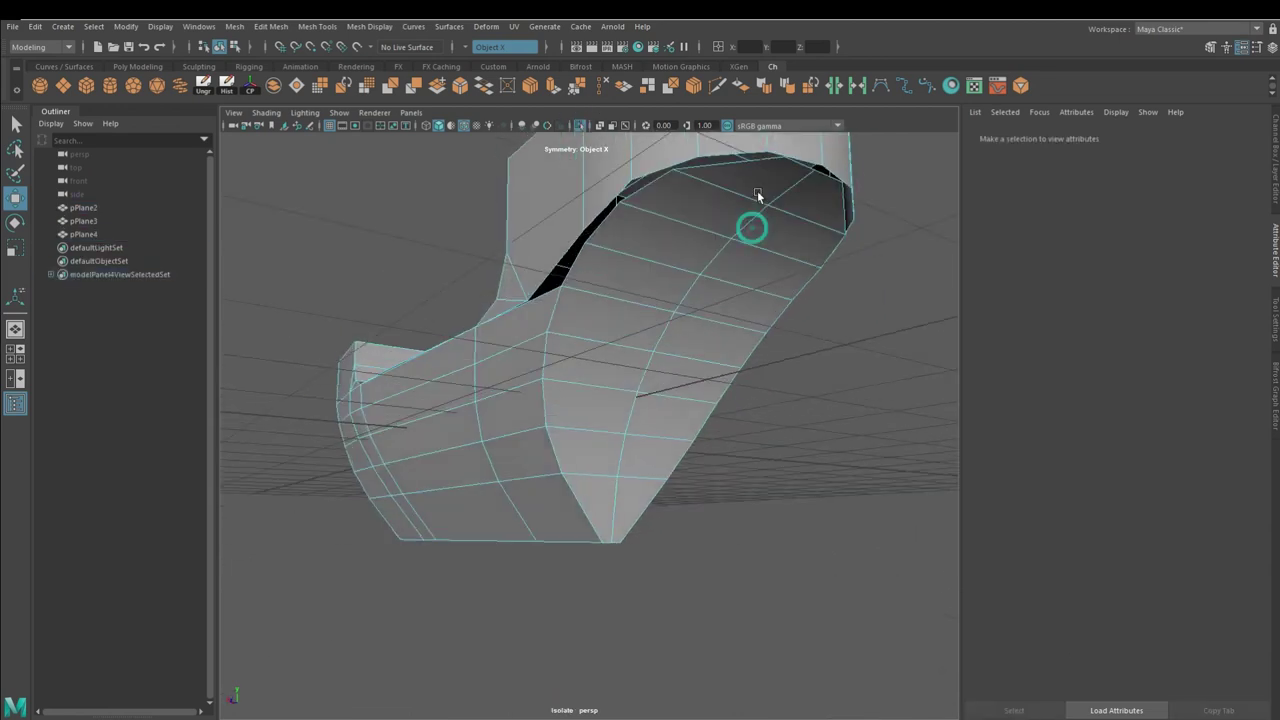
pyautogui.click(500, 288)
pyautogui.moveTo(500, 288)
pyautogui.keyDown('alt'); pyautogui.mouseDown()
pyautogui.moveTo(509, 366)
pyautogui.moveTo(631, 378)
pyautogui.mouseUp(); pyautogui.keyUp('alt')
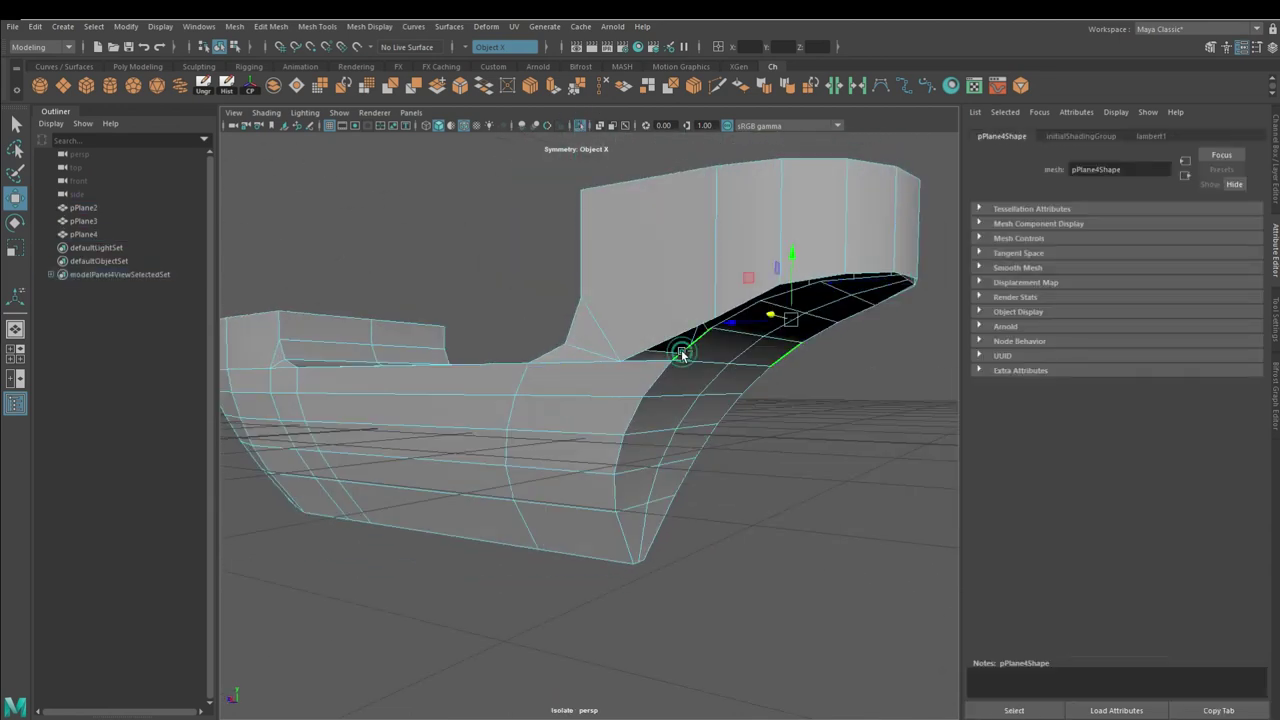
pyautogui.moveTo(442, 462)
pyautogui.keyDown('alt'); pyautogui.mouseDown()
pyautogui.moveTo(729, 388)
pyautogui.moveTo(551, 426)
pyautogui.moveTo(555, 92)
pyautogui.mouseUp(); pyautogui.keyUp('alt')
# Extrude the trim piece's edges outward.
pyautogui.click(555, 90)
pyautogui.keyDown('alt'); pyautogui.moveTo(760, 300); pyautogui.dragTo(922, 357); pyautogui.keyUp('alt')
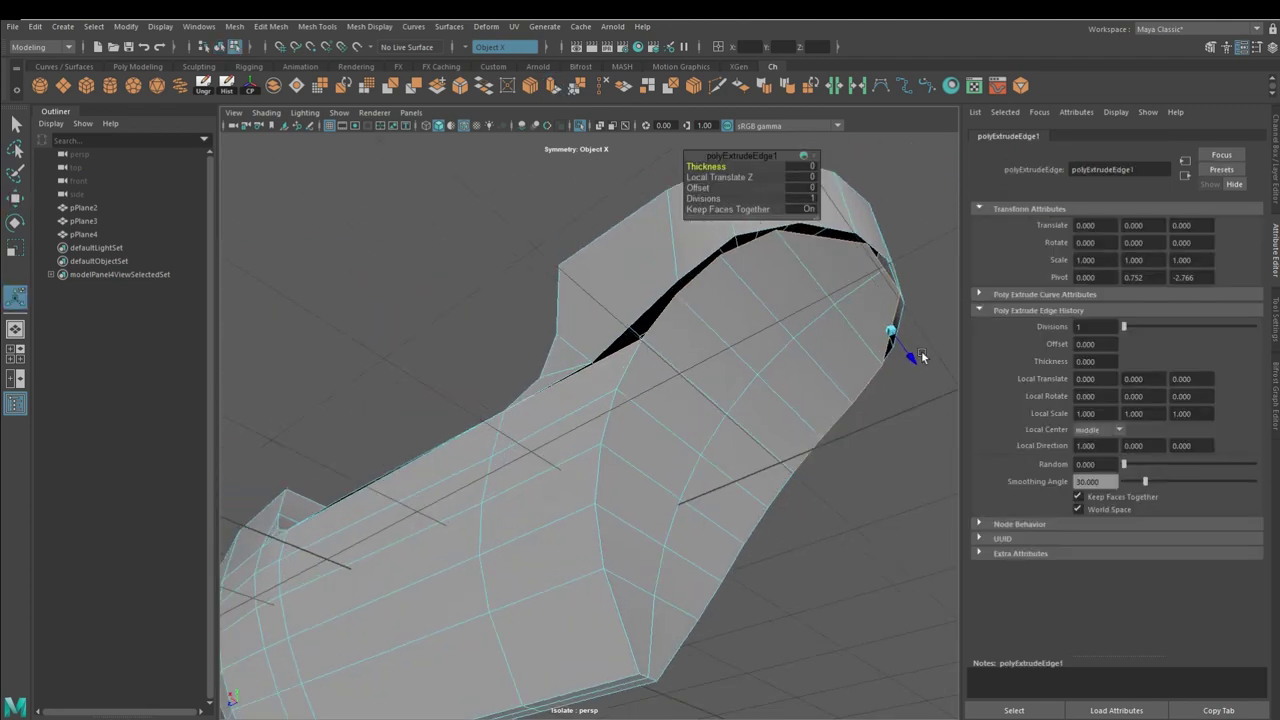
pyautogui.moveTo(843, 341)
pyautogui.keyDown('alt'); pyautogui.mouseDown()
pyautogui.moveTo(871, 449)
pyautogui.moveTo(715, 452)
pyautogui.moveTo(684, 420)
pyautogui.mouseUp(); pyautogui.keyUp('alt')
pyautogui.moveTo(737, 533)
pyautogui.keyDown('alt'); pyautogui.mouseDown()
pyautogui.moveTo(771, 255)
pyautogui.moveTo(800, 363)
pyautogui.moveTo(768, 368)
pyautogui.moveTo(775, 235)
pyautogui.moveTo(720, 363)
pyautogui.moveTo(614, 291)
pyautogui.moveTo(657, 343)
pyautogui.moveTo(613, 338)
pyautogui.moveTo(600, 352)
pyautogui.moveTo(605, 322)
pyautogui.moveTo(619, 330)
pyautogui.mouseUp(); pyautogui.keyUp('alt')
pyautogui.press('w')
# Nudge a vertex on the trim's curved edge to adjust its shape.
pyautogui.moveTo(535, 390); pyautogui.dragTo(557, 366, button='right')
pyautogui.moveTo(557, 366)
pyautogui.keyDown('alt'); pyautogui.mouseDown()
pyautogui.moveTo(631, 414)
pyautogui.moveTo(586, 357)
pyautogui.mouseUp(); pyautogui.keyUp('alt')
pyautogui.moveTo(586, 357); pyautogui.dragTo(625, 357, button='right')
pyautogui.click(625, 357)
pyautogui.moveTo(625, 357)
pyautogui.keyDown('alt'); pyautogui.mouseDown()
pyautogui.moveTo(603, 407)
pyautogui.moveTo(524, 372)
pyautogui.mouseUp(); pyautogui.keyUp('alt')
pyautogui.keyDown('alt'); pyautogui.moveTo(613, 340); pyautogui.dragTo(645, 88); pyautogui.keyUp('alt')
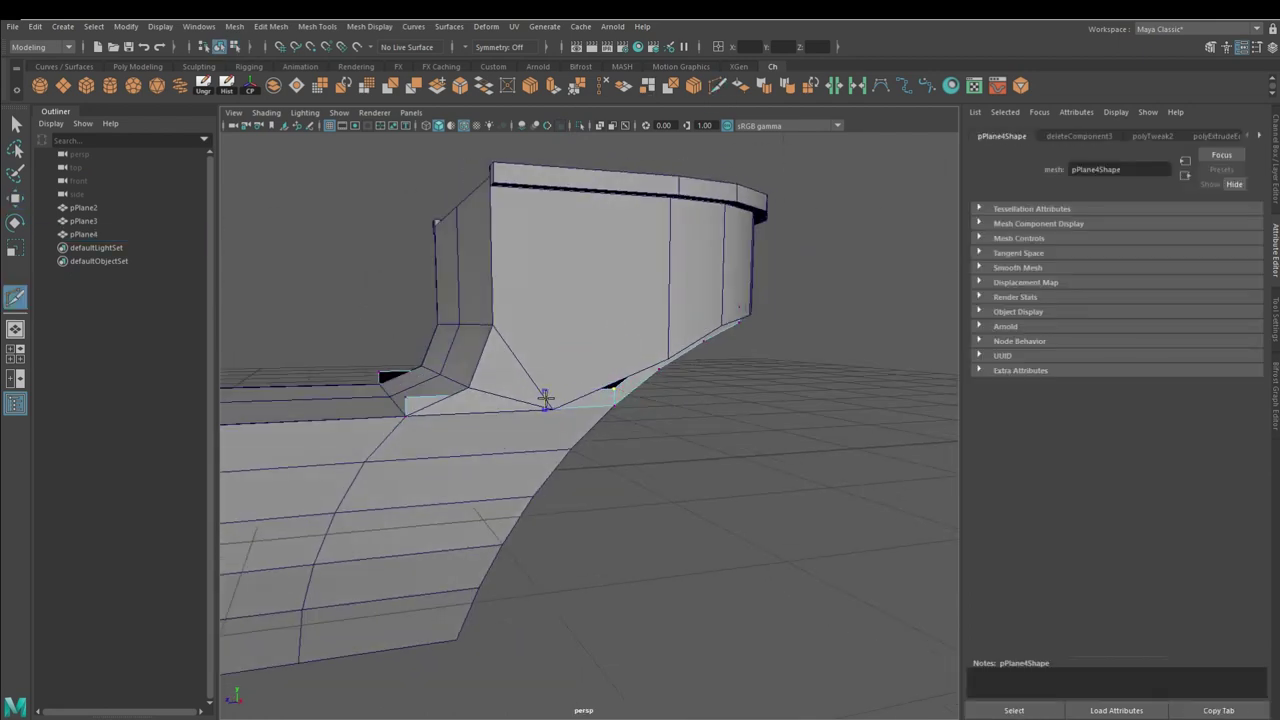
pyautogui.click(629, 443)
pyautogui.moveTo(629, 443)
pyautogui.keyDown('alt'); pyautogui.mouseDown()
pyautogui.moveTo(534, 423)
pyautogui.moveTo(531, 366)
pyautogui.moveTo(562, 362)
pyautogui.moveTo(591, 400)
pyautogui.moveTo(585, 378)
pyautogui.mouseUp(); pyautogui.keyUp('alt')
# Extrude the cabin-base trim faces outward, Local Translate Z about 0.0756, to thicken the band.
pyautogui.click(585, 378)
pyautogui.moveTo(583, 323)
pyautogui.keyDown('alt'); pyautogui.mouseDown()
pyautogui.moveTo(737, 503)
pyautogui.moveTo(591, 447)
pyautogui.mouseUp(); pyautogui.keyUp('alt')
pyautogui.hotkey('ctrl', 'e')
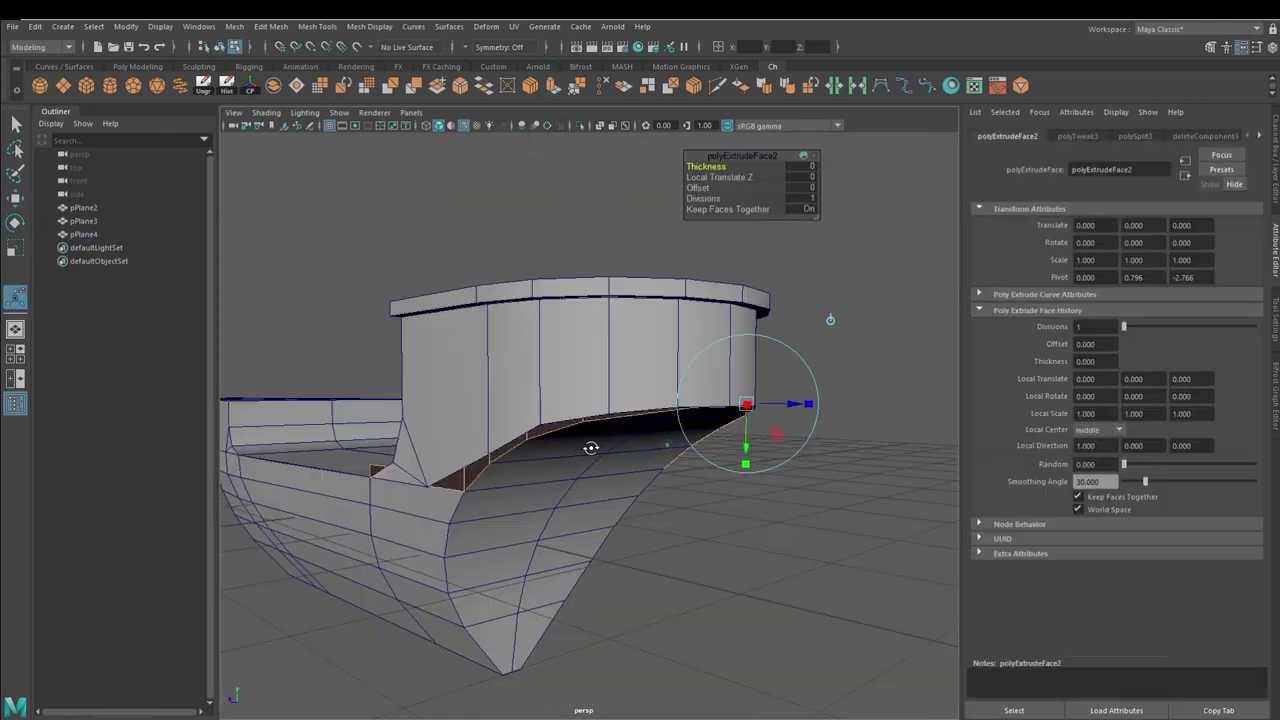
pyautogui.moveTo(806, 406); pyautogui.dragTo(800, 410)
pyautogui.moveTo(800, 410)
pyautogui.keyDown('alt'); pyautogui.mouseDown()
pyautogui.moveTo(683, 595)
pyautogui.moveTo(706, 623)
pyautogui.mouseUp(); pyautogui.keyUp('alt')
pyautogui.moveTo(822, 450)
pyautogui.mouseDown()
pyautogui.moveTo(669, 514)
pyautogui.moveTo(527, 467)
pyautogui.moveTo(518, 425)
pyautogui.mouseUp()
pyautogui.click(518, 425)
# Add an extra edge along the trim band with Multi-Cut.
pyautogui.click(543, 461)
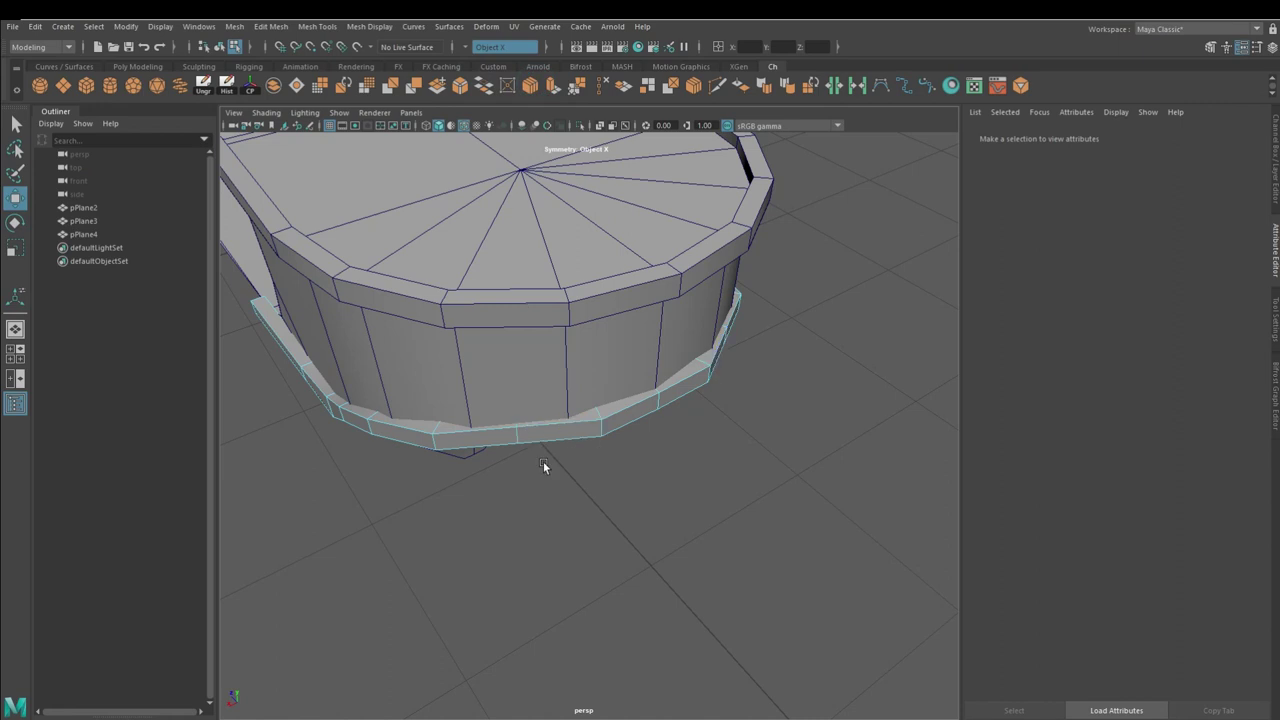
pyautogui.click(510, 457)
pyautogui.keyDown('alt'); pyautogui.moveTo(606, 488); pyautogui.dragTo(655, 437); pyautogui.keyUp('alt')
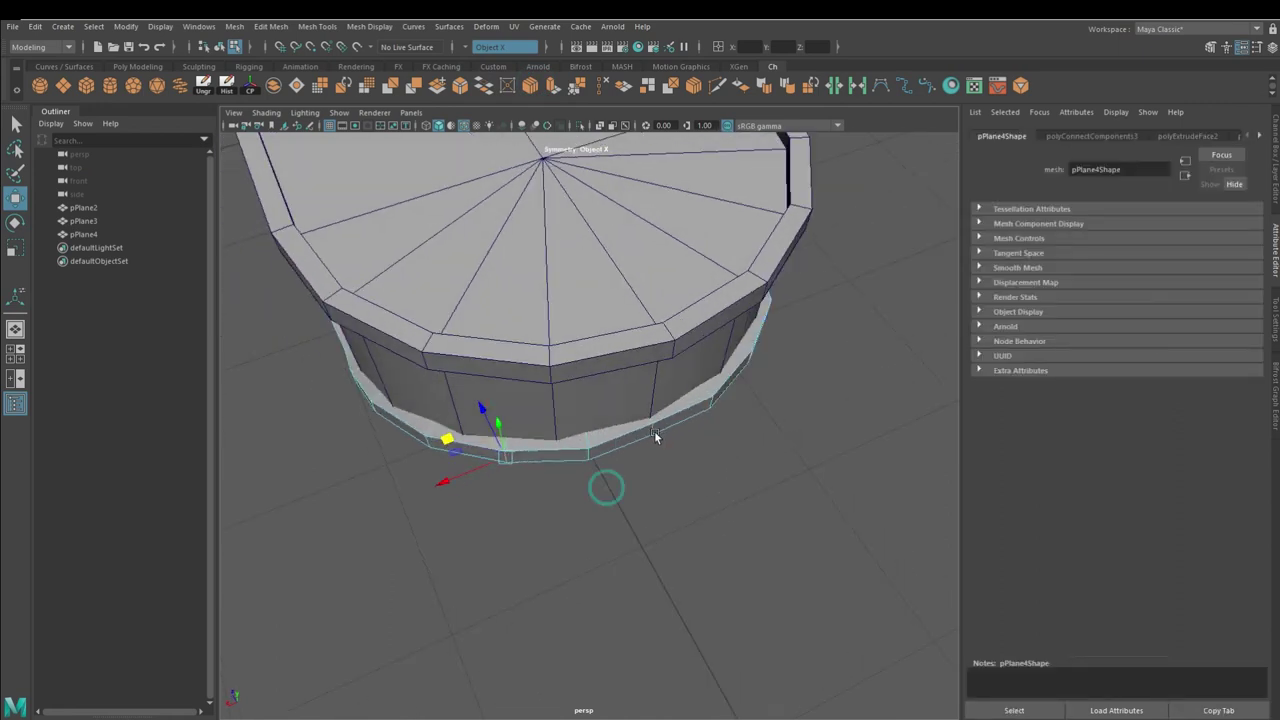
pyautogui.keyDown('alt'); pyautogui.moveTo(626, 395); pyautogui.dragTo(680, 558); pyautogui.keyUp('alt')
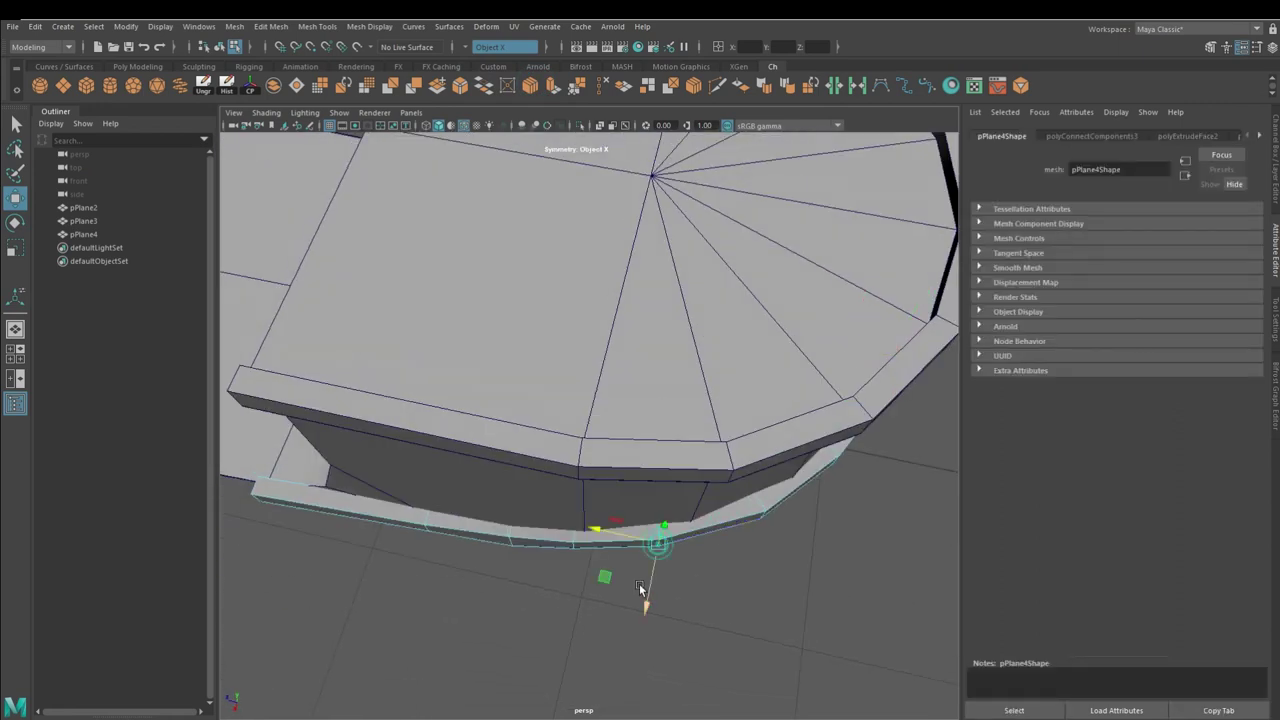
pyautogui.keyDown('alt'); pyautogui.moveTo(535, 581); pyautogui.dragTo(657, 484); pyautogui.keyUp('alt')
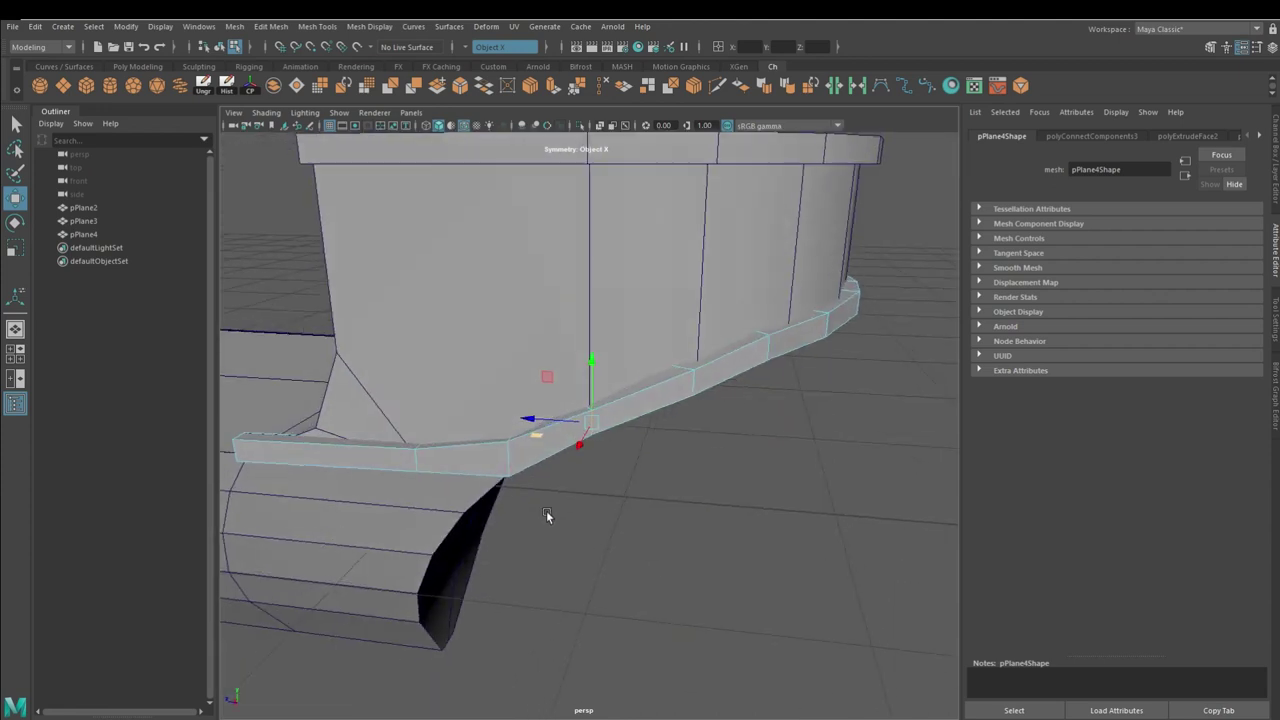
pyautogui.click(750, 344)
pyautogui.moveTo(729, 386)
pyautogui.keyDown('alt'); pyautogui.mouseDown()
pyautogui.moveTo(700, 520)
pyautogui.moveTo(726, 303)
pyautogui.moveTo(514, 337)
pyautogui.moveTo(557, 409)
pyautogui.moveTo(643, 461)
pyautogui.mouseUp(); pyautogui.keyUp('alt')
pyautogui.moveTo(658, 404)
pyautogui.keyDown('alt'); pyautogui.mouseDown()
pyautogui.moveTo(668, 452)
pyautogui.moveTo(780, 494)
pyautogui.moveTo(743, 494)
pyautogui.moveTo(756, 557)
pyautogui.mouseUp(); pyautogui.keyUp('alt')
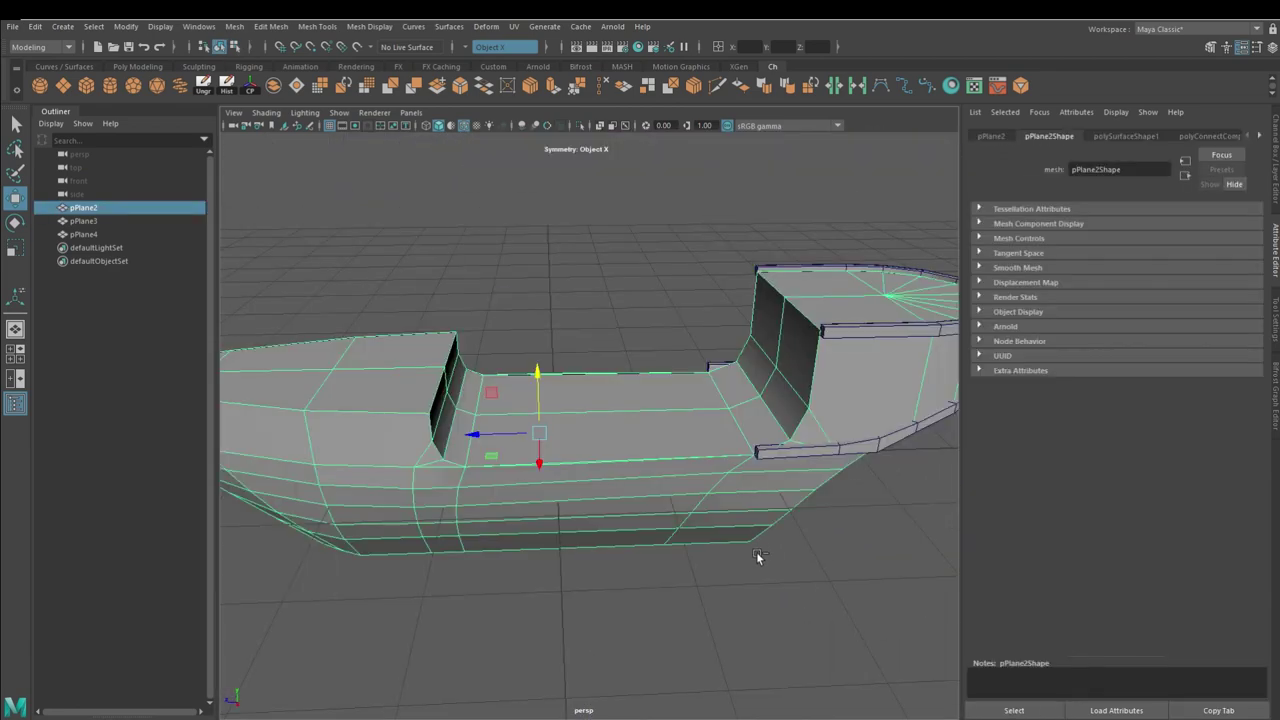
# Multi-Cut the bow top and extrude its top face strip into a capped rim.
pyautogui.moveTo(580, 200)
pyautogui.keyDown('alt'); pyautogui.mouseDown()
pyautogui.moveTo(363, 355)
pyautogui.moveTo(395, 435)
pyautogui.mouseUp(); pyautogui.keyUp('alt')
pyautogui.press('y')
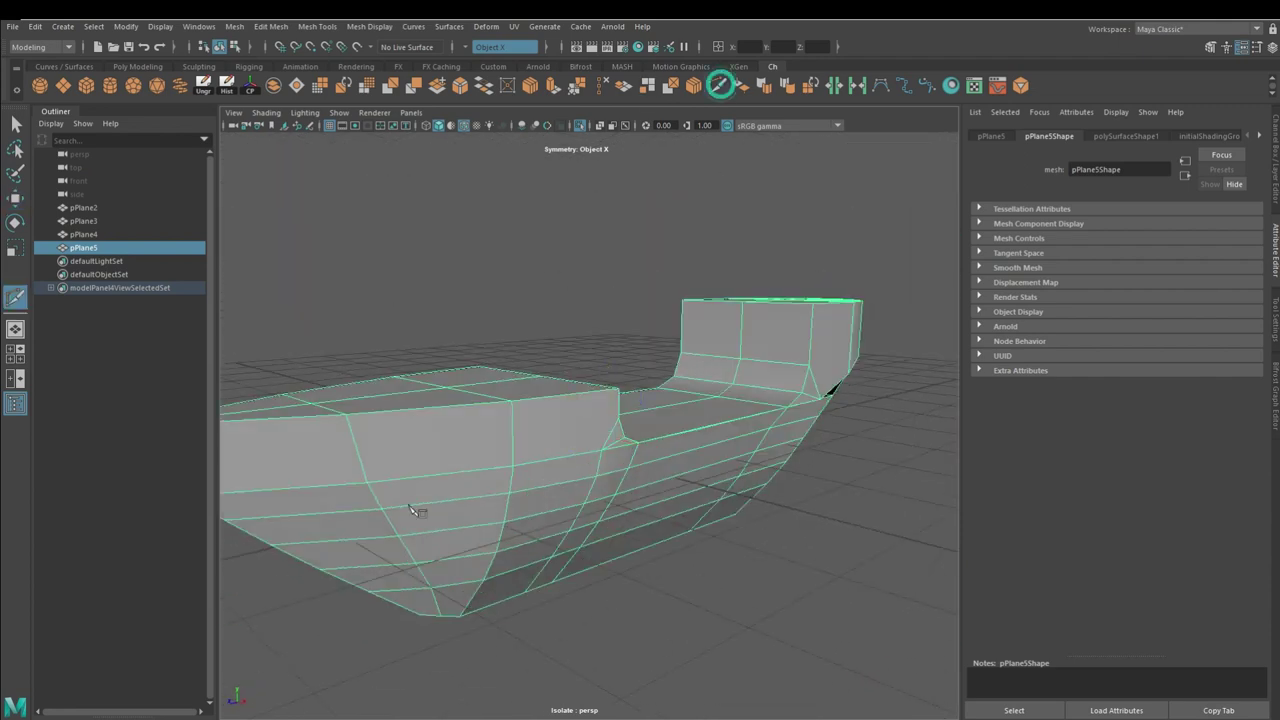
pyautogui.moveTo(655, 431)
pyautogui.keyDown('alt'); pyautogui.mouseDown()
pyautogui.moveTo(563, 489)
pyautogui.moveTo(551, 427)
pyautogui.moveTo(427, 420)
pyautogui.mouseUp(); pyautogui.keyUp('alt')
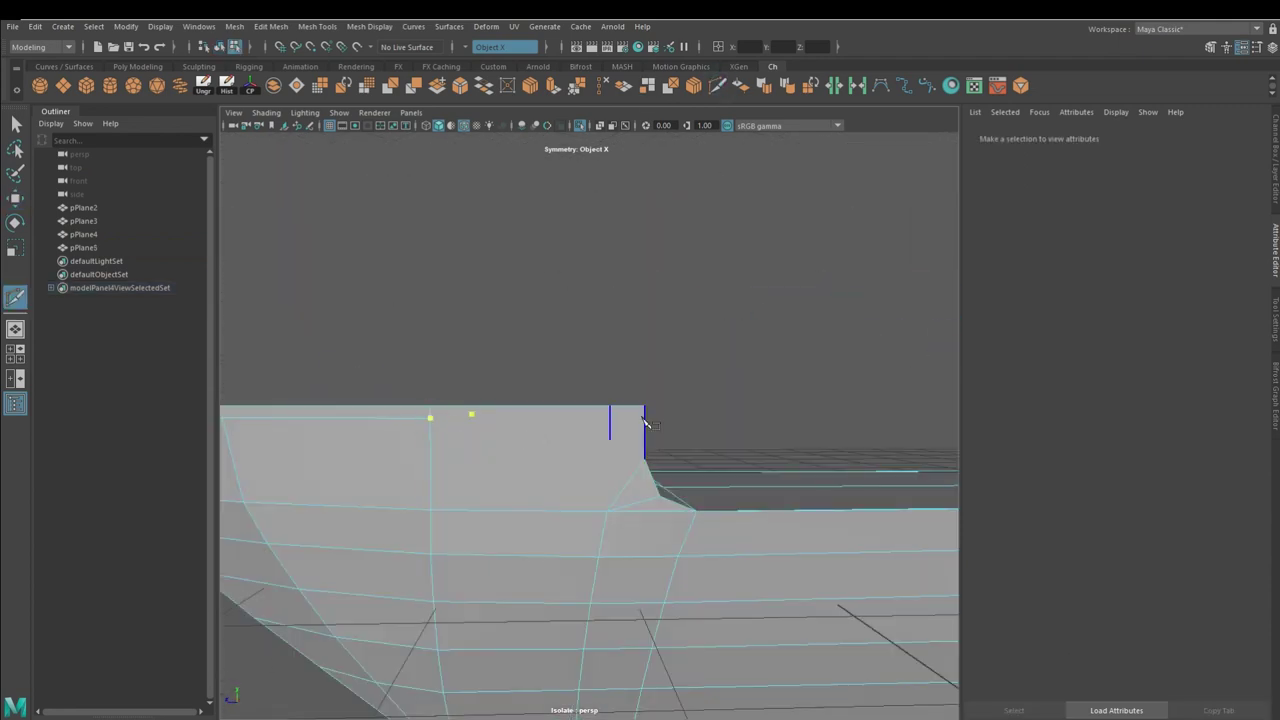
pyautogui.moveTo(646, 424)
pyautogui.keyDown('alt'); pyautogui.mouseDown()
pyautogui.moveTo(791, 494)
pyautogui.moveTo(814, 577)
pyautogui.moveTo(612, 507)
pyautogui.mouseUp(); pyautogui.keyUp('alt')
pyautogui.moveTo(565, 404)
pyautogui.keyDown('alt'); pyautogui.mouseDown()
pyautogui.moveTo(632, 491)
pyautogui.moveTo(491, 437)
pyautogui.moveTo(634, 517)
pyautogui.moveTo(815, 442)
pyautogui.moveTo(645, 472)
pyautogui.mouseUp(); pyautogui.keyUp('alt')
pyautogui.press('w')
pyautogui.click(815, 442)
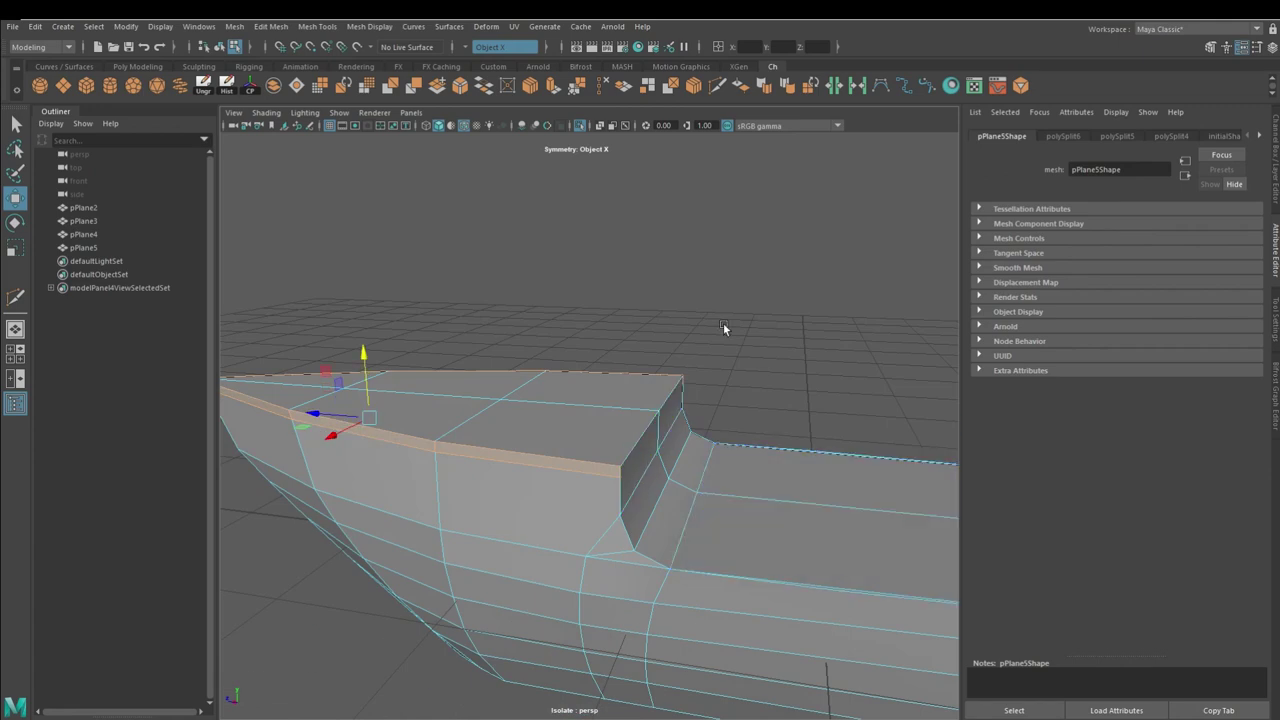
pyautogui.keyDown('alt'); pyautogui.moveTo(723, 323); pyautogui.dragTo(745, 310); pyautogui.keyUp('alt')
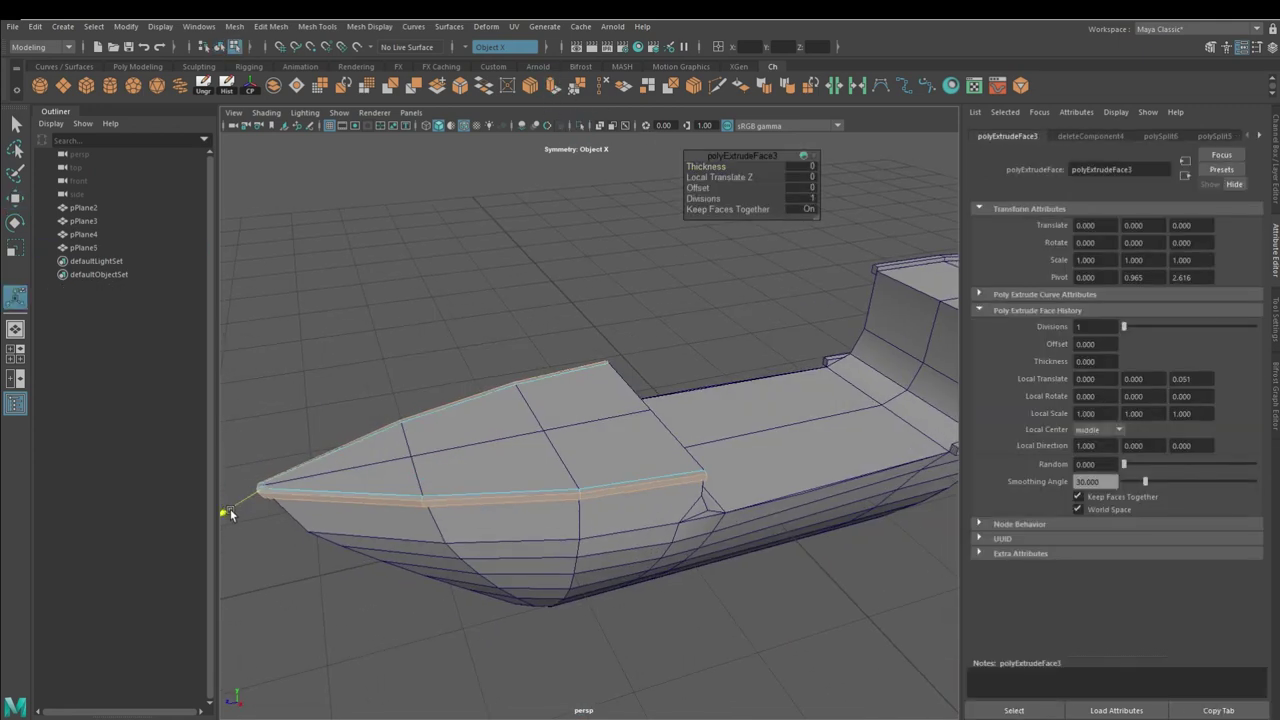
pyautogui.moveTo(230, 513)
pyautogui.keyDown('alt'); pyautogui.mouseDown()
pyautogui.moveTo(423, 523)
pyautogui.moveTo(576, 418)
pyautogui.moveTo(577, 441)
pyautogui.moveTo(720, 508)
pyautogui.moveTo(634, 471)
pyautogui.moveTo(503, 545)
pyautogui.mouseUp(); pyautogui.keyUp('alt')
pyautogui.press('w')
# Combine the hull pieces into mesh pPlane6 and merge its vertices at 0.01 threshold.
pyautogui.keyDown('alt'); pyautogui.moveTo(820, 535); pyautogui.dragTo(801, 462); pyautogui.keyUp('alt')
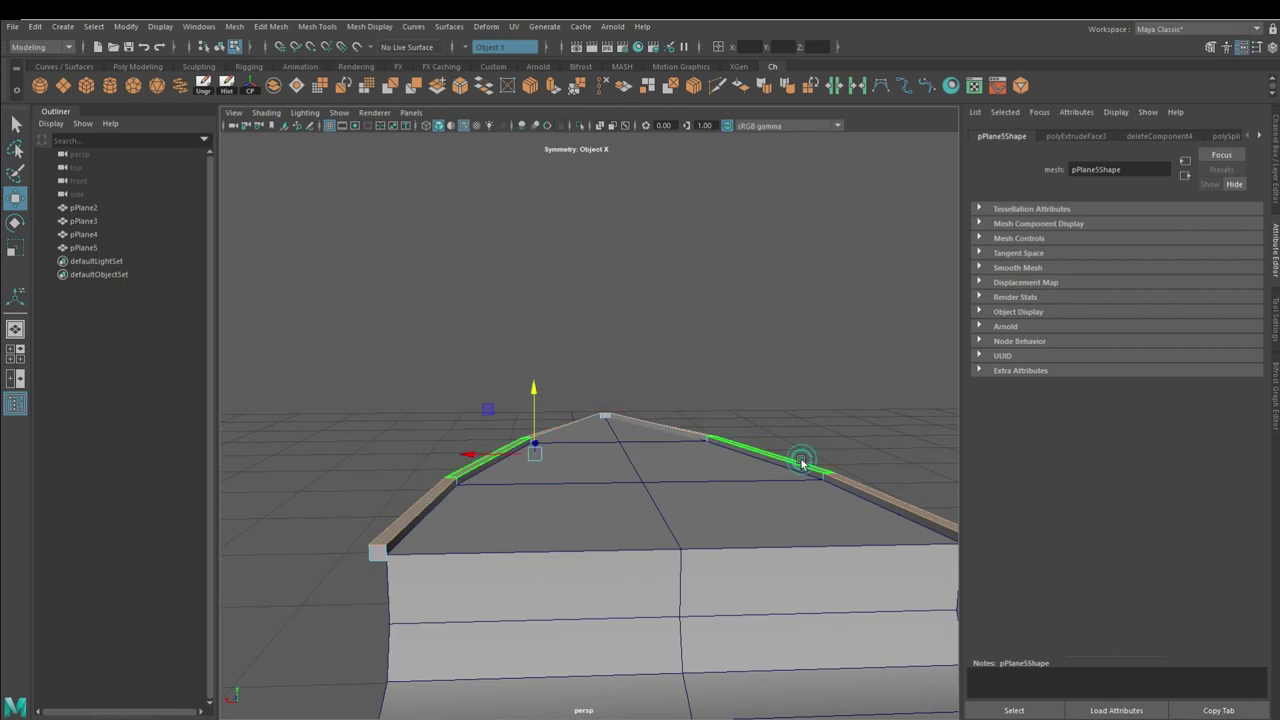
pyautogui.moveTo(575, 515)
pyautogui.keyDown('alt'); pyautogui.mouseDown()
pyautogui.moveTo(594, 489)
pyautogui.moveTo(608, 506)
pyautogui.moveTo(695, 451)
pyautogui.mouseUp(); pyautogui.keyUp('alt')
pyautogui.click(695, 451)
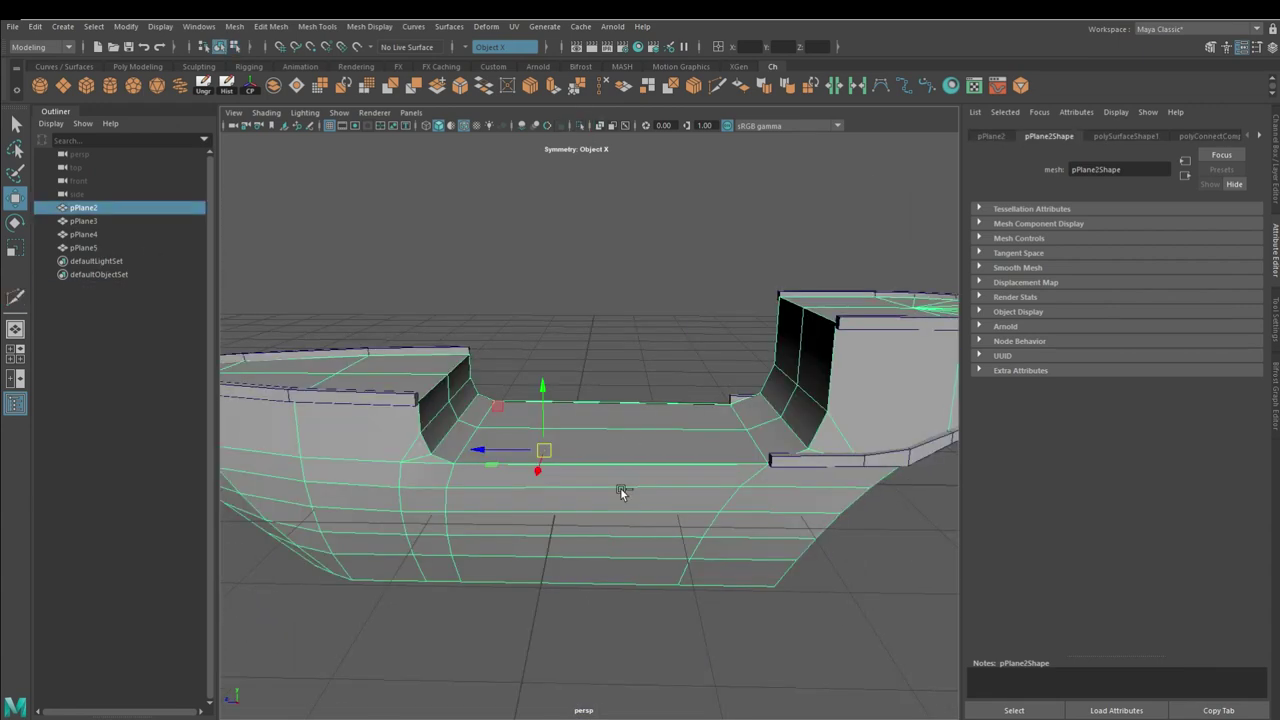
pyautogui.keyDown('shift'); pyautogui.moveTo(620, 487); pyautogui.dragTo(681, 466, button='right'); pyautogui.keyUp('shift')
pyautogui.moveTo(666, 354); pyautogui.dragTo(666, 318, button='right')
pyautogui.click(597, 497)
pyautogui.moveTo(597, 497)
pyautogui.keyDown('alt'); pyautogui.mouseDown()
pyautogui.moveTo(614, 557)
pyautogui.moveTo(629, 443)
pyautogui.mouseUp(); pyautogui.keyUp('alt')
pyautogui.click(700, 448)
pyautogui.moveTo(703, 456)
pyautogui.keyDown('alt'); pyautogui.mouseDown()
pyautogui.moveTo(860, 583)
pyautogui.moveTo(700, 500)
pyautogui.mouseUp(); pyautogui.keyUp('alt')
pyautogui.keyDown('shift'); pyautogui.moveTo(698, 517); pyautogui.dragTo(698, 470, button='right'); pyautogui.keyUp('shift')
# Slide and move the inner deck rail's corner vertices into new positions.
pyautogui.moveTo(698, 517)
pyautogui.keyDown('alt'); pyautogui.mouseDown()
pyautogui.moveTo(631, 440)
pyautogui.moveTo(717, 470)
pyautogui.mouseUp(); pyautogui.keyUp('alt')
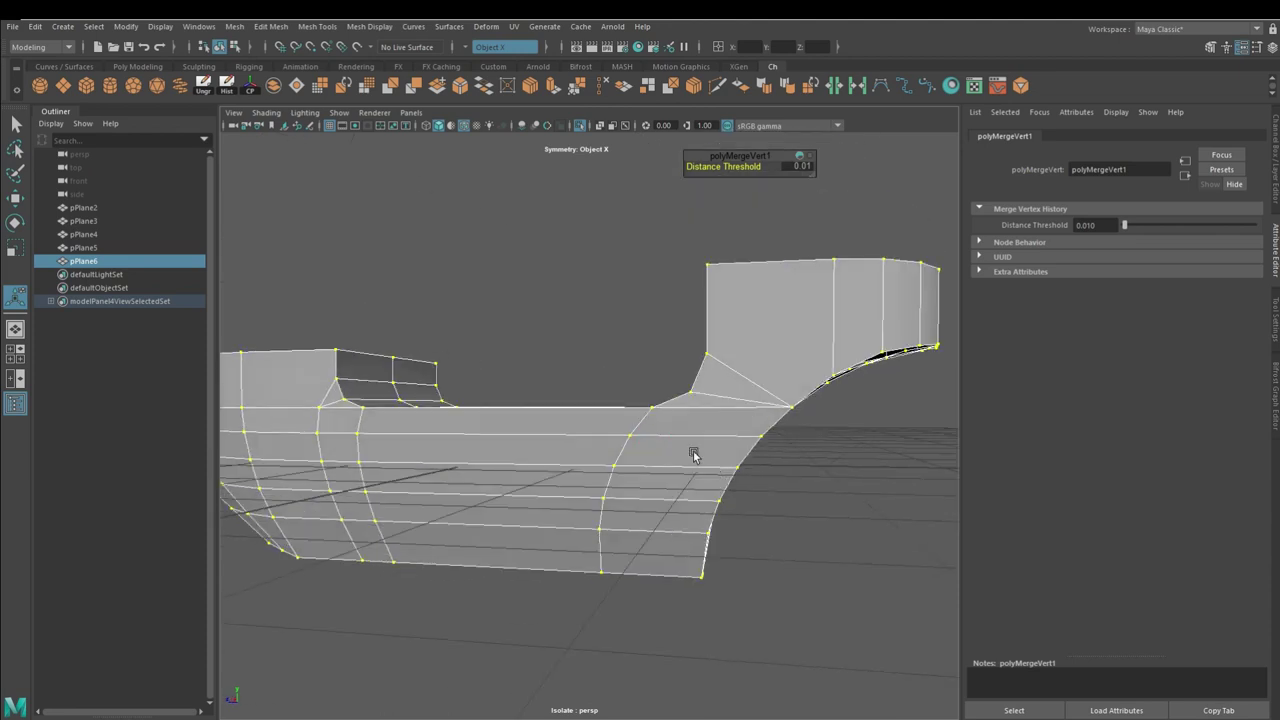
pyautogui.moveTo(605, 448); pyautogui.dragTo(585, 455, button='right')
pyautogui.keyDown('alt'); pyautogui.moveTo(585, 455); pyautogui.dragTo(500, 414); pyautogui.keyUp('alt')
pyautogui.scroll(5, 583, 538)
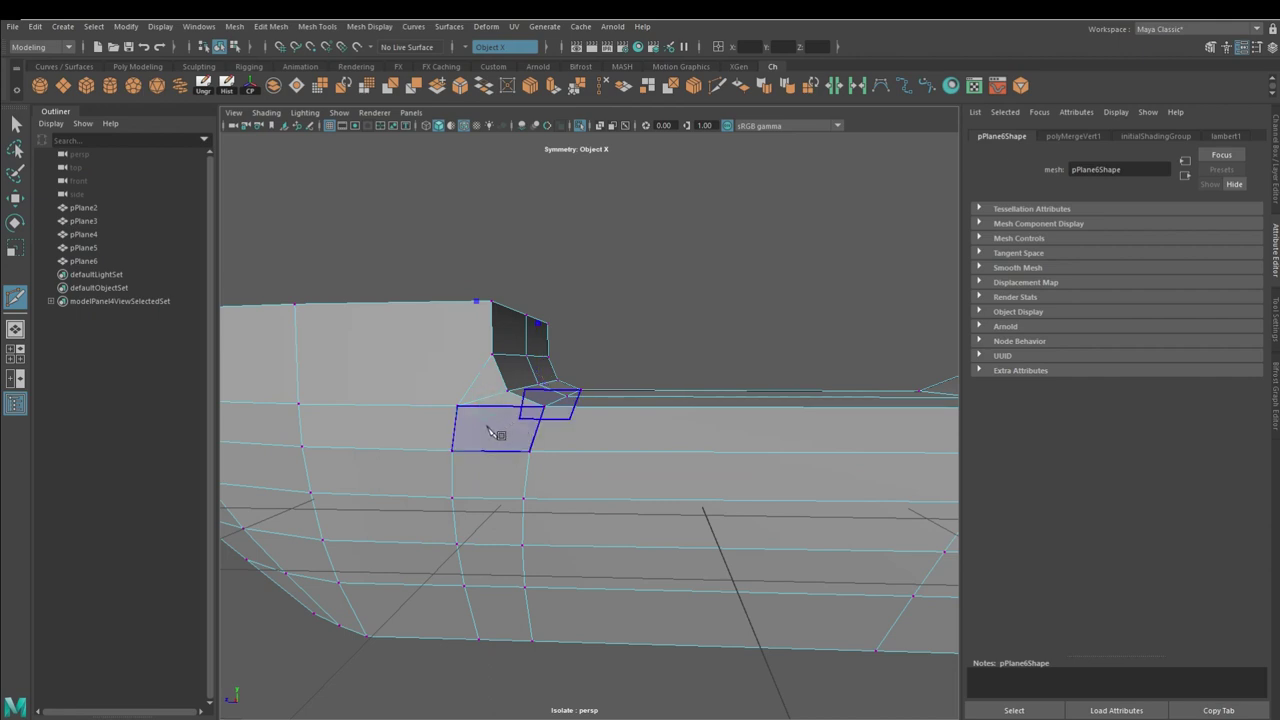
pyautogui.moveTo(543, 423)
pyautogui.keyDown('alt'); pyautogui.mouseDown()
pyautogui.moveTo(523, 471)
pyautogui.moveTo(496, 322)
pyautogui.mouseUp(); pyautogui.keyUp('alt')
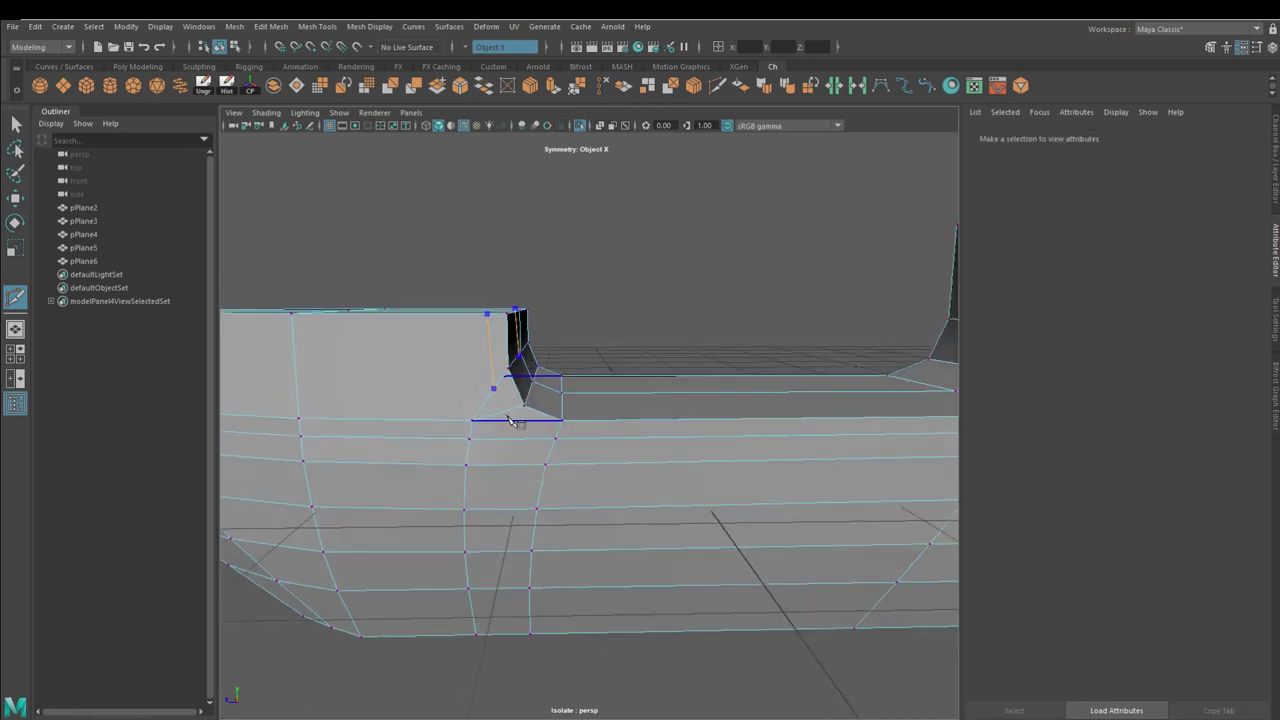
pyautogui.moveTo(562, 447)
pyautogui.keyDown('alt'); pyautogui.mouseDown()
pyautogui.moveTo(608, 477)
pyautogui.moveTo(768, 457)
pyautogui.mouseUp(); pyautogui.keyUp('alt')
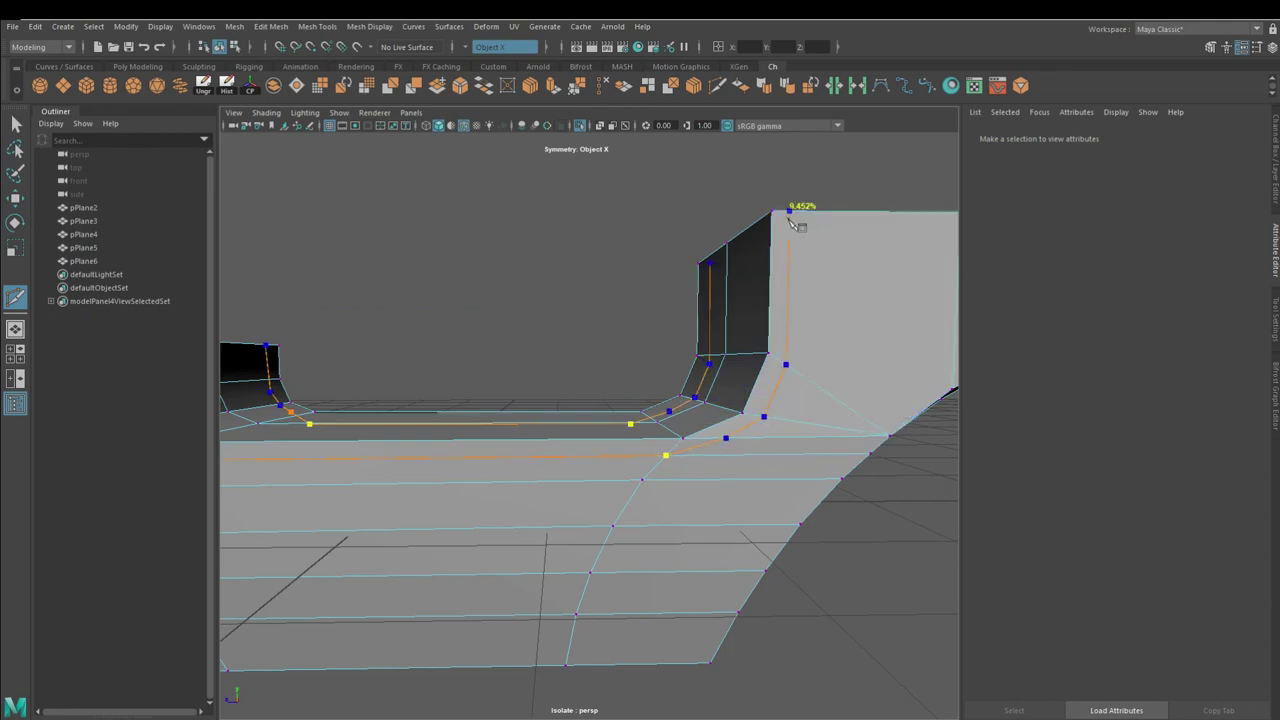
pyautogui.moveTo(787, 575)
pyautogui.keyDown('alt'); pyautogui.mouseDown()
pyautogui.moveTo(534, 514)
pyautogui.moveTo(428, 357)
pyautogui.mouseUp(); pyautogui.keyUp('alt')
pyautogui.press('w')
pyautogui.click(426, 385)
pyautogui.click(491, 460)
pyautogui.moveTo(428, 357); pyautogui.dragTo(428, 323, button='right')
pyautogui.click(447, 368)
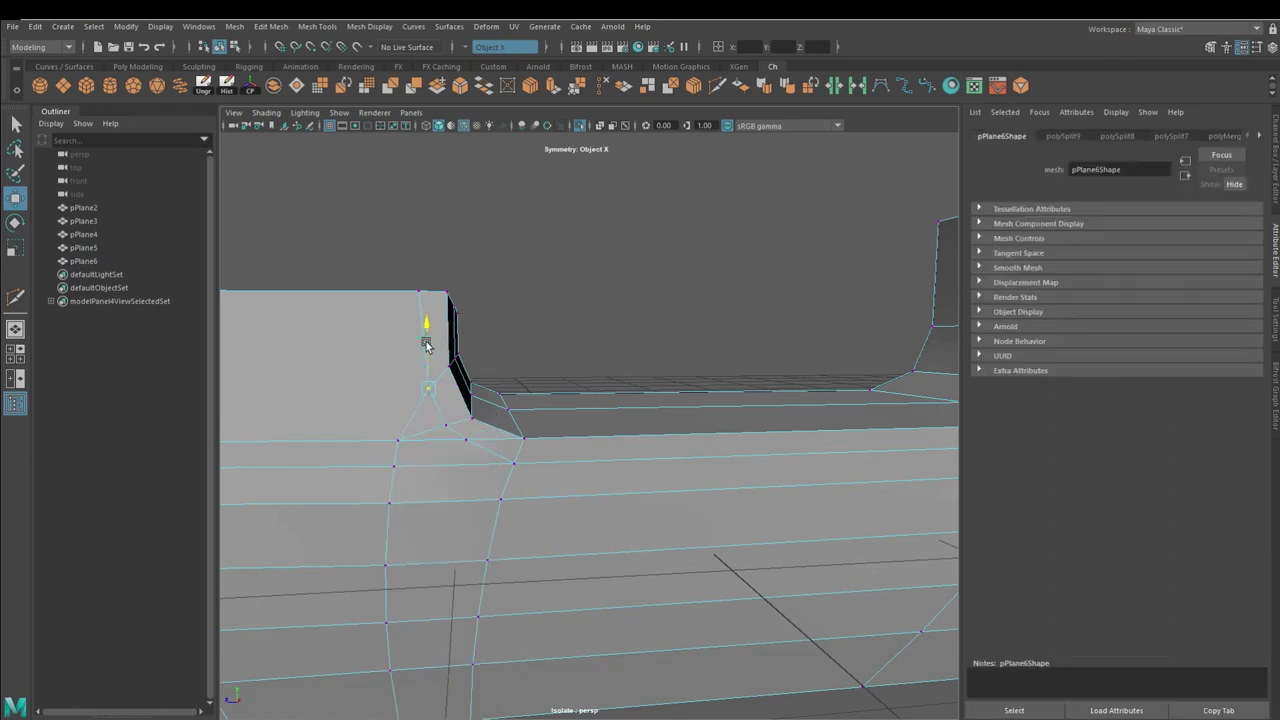
# Extrude the inner rail strip's faces outward by 0.047 along the deck edge.
pyautogui.keyDown('alt'); pyautogui.moveTo(694, 466); pyautogui.dragTo(300, 445); pyautogui.keyUp('alt')
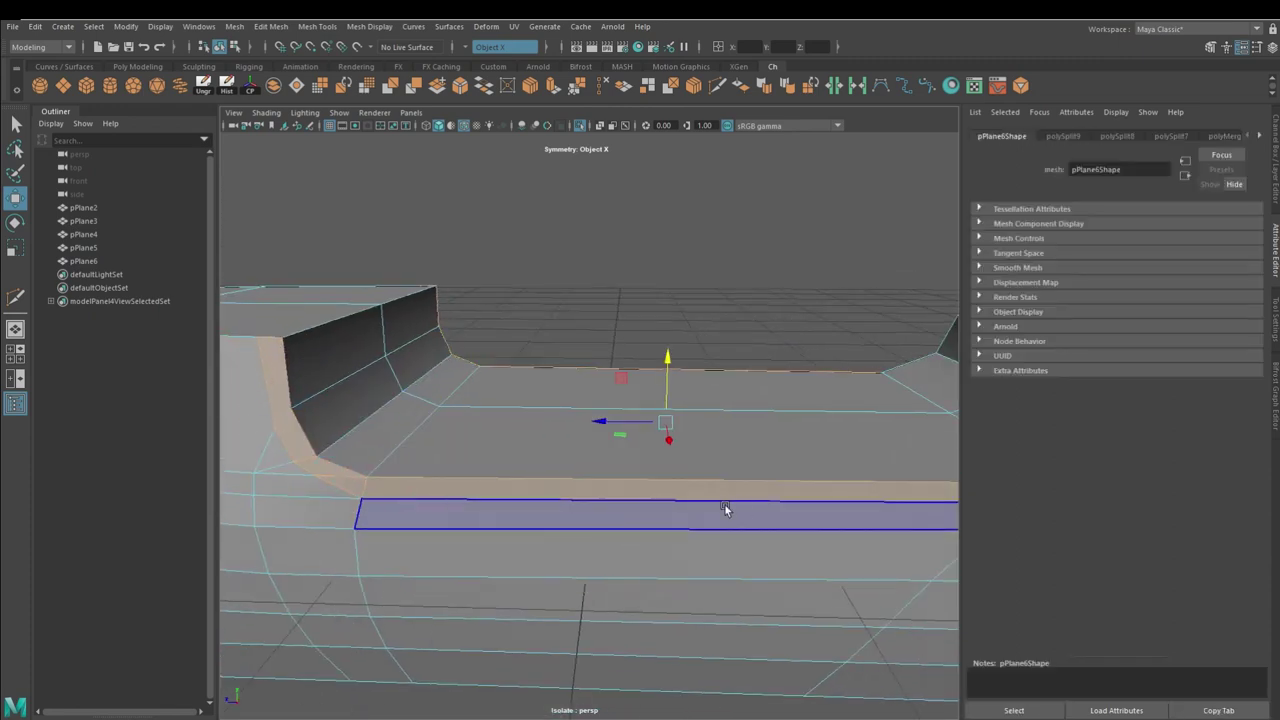
pyautogui.keyDown('alt'); pyautogui.moveTo(726, 510); pyautogui.dragTo(612, 438); pyautogui.keyUp('alt')
pyautogui.moveTo(858, 572)
pyautogui.keyDown('alt'); pyautogui.mouseDown()
pyautogui.moveTo(586, 486)
pyautogui.moveTo(514, 448)
pyautogui.moveTo(877, 623)
pyautogui.mouseUp(); pyautogui.keyUp('alt')
pyautogui.scroll(-5, 664, 473)
pyautogui.click(664, 473)
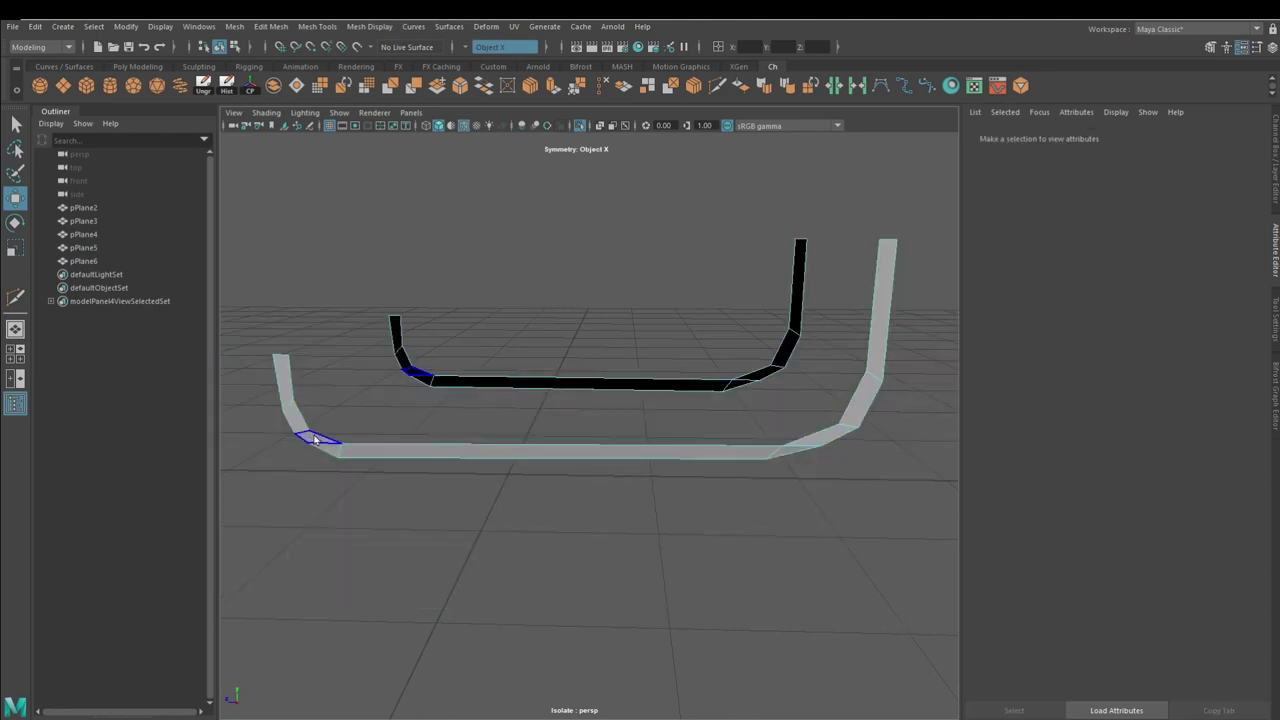
pyautogui.click(314, 439)
pyautogui.moveTo(301, 461)
pyautogui.keyDown('alt'); pyautogui.mouseDown()
pyautogui.moveTo(650, 440)
pyautogui.moveTo(590, 143)
pyautogui.mouseUp(); pyautogui.keyUp('alt')
pyautogui.click(676, 431)
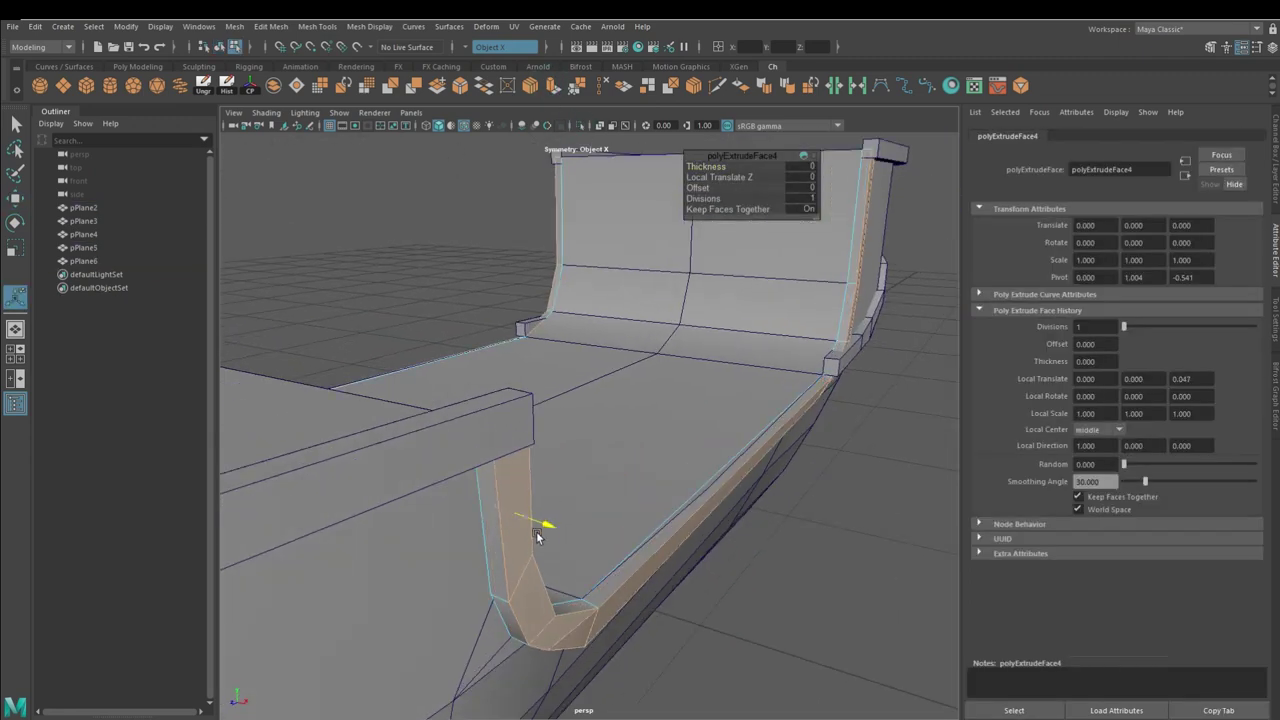
# Move the rail edges at the cabin corner so the trim fits snugly against the cabin.
pyautogui.moveTo(614, 552)
pyautogui.keyDown('alt'); pyautogui.mouseDown()
pyautogui.moveTo(726, 538)
pyautogui.moveTo(381, 366)
pyautogui.moveTo(747, 300)
pyautogui.moveTo(650, 437)
pyautogui.moveTo(527, 196)
pyautogui.moveTo(637, 252)
pyautogui.mouseUp(); pyautogui.keyUp('alt')
pyautogui.click(745, 315)
pyautogui.press('w')
pyautogui.keyDown('alt'); pyautogui.moveTo(631, 401); pyautogui.dragTo(716, 430); pyautogui.keyUp('alt')
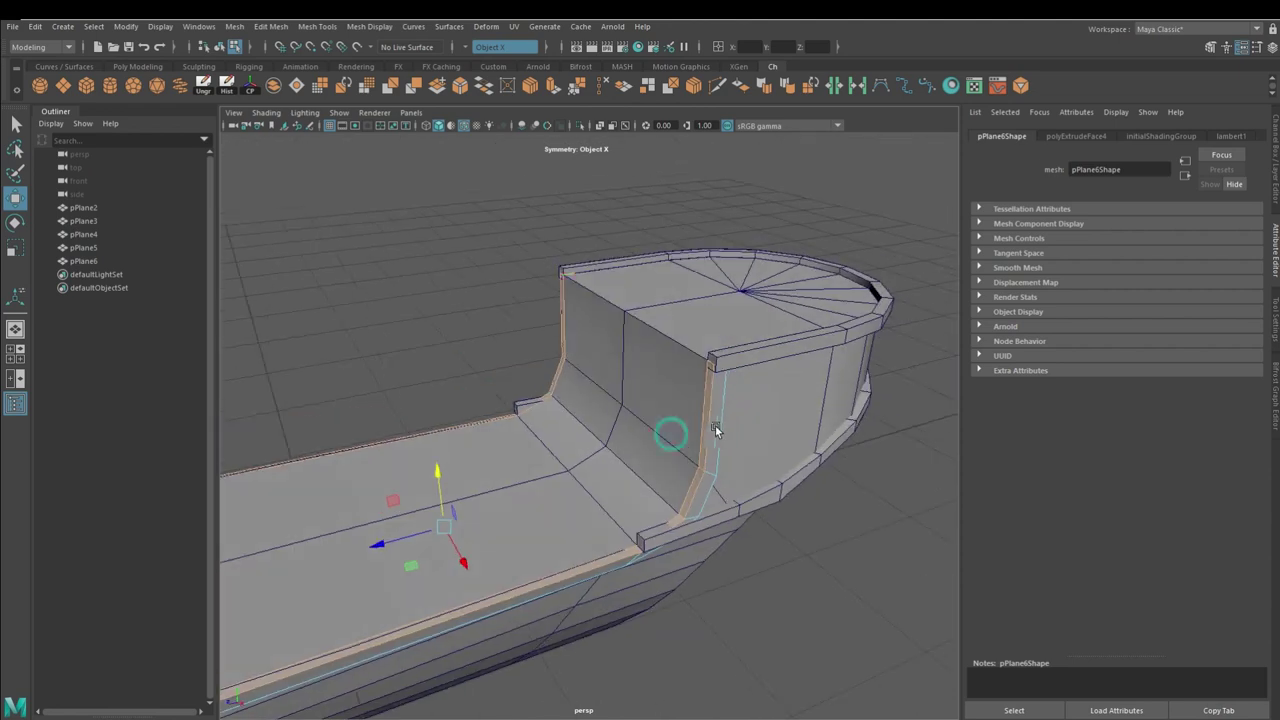
pyautogui.keyDown('alt'); pyautogui.moveTo(718, 305); pyautogui.dragTo(752, 363); pyautogui.keyUp('alt')
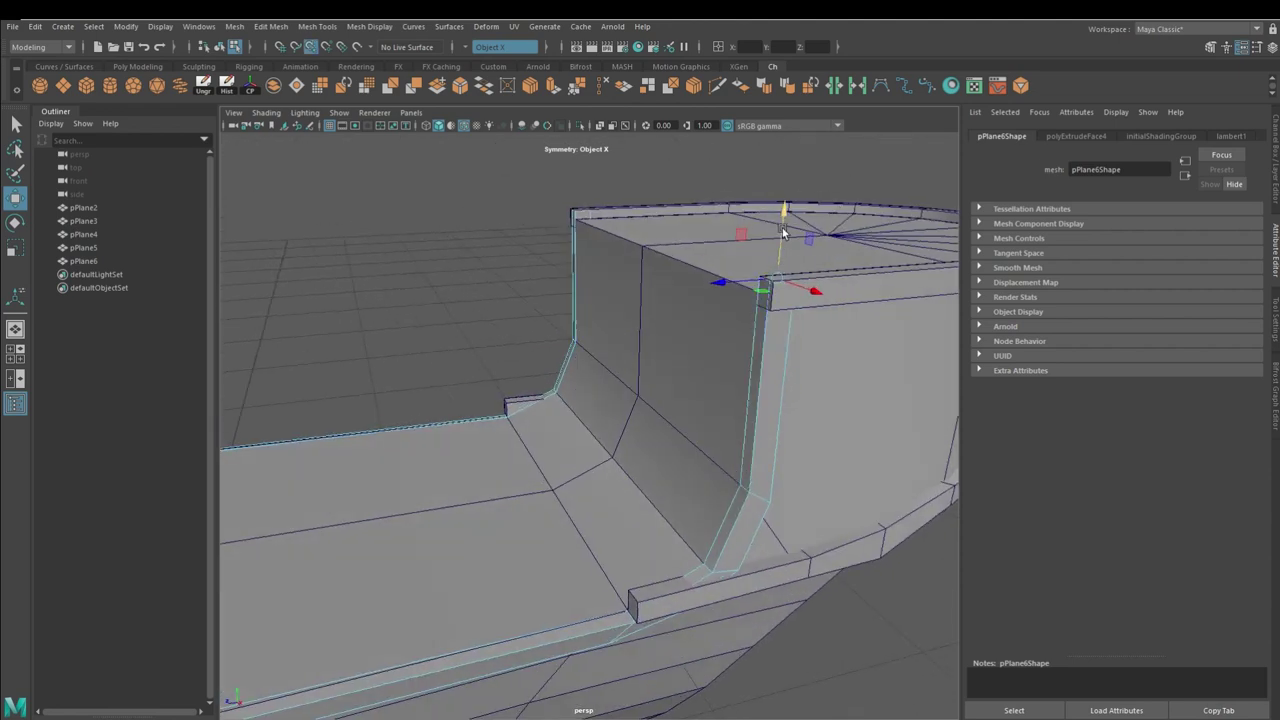
pyautogui.moveTo(753, 492)
pyautogui.keyDown('alt'); pyautogui.mouseDown()
pyautogui.moveTo(583, 556)
pyautogui.moveTo(530, 440)
pyautogui.mouseUp(); pyautogui.keyUp('alt')
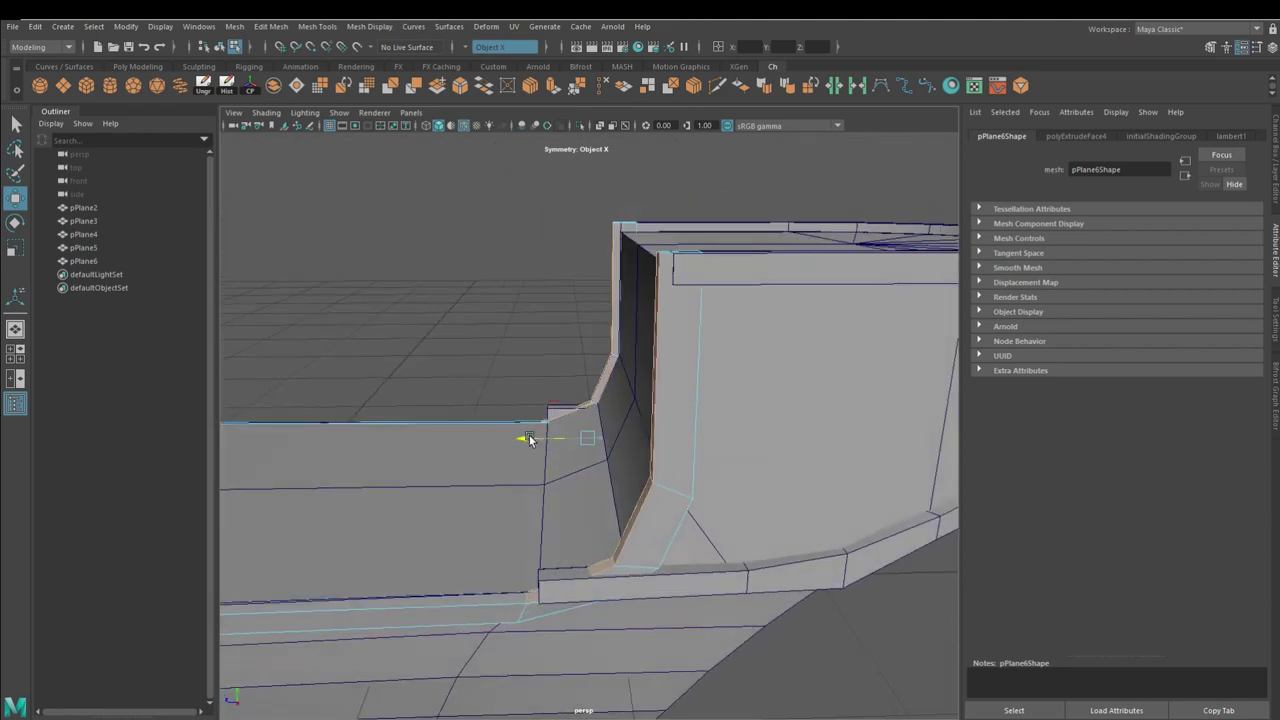
pyautogui.keyDown('alt'); pyautogui.moveTo(549, 592); pyautogui.dragTo(447, 539); pyautogui.keyUp('alt')
pyautogui.moveTo(593, 462)
pyautogui.keyDown('alt'); pyautogui.mouseDown()
pyautogui.moveTo(531, 557)
pyautogui.moveTo(441, 500)
pyautogui.mouseUp(); pyautogui.keyUp('alt')
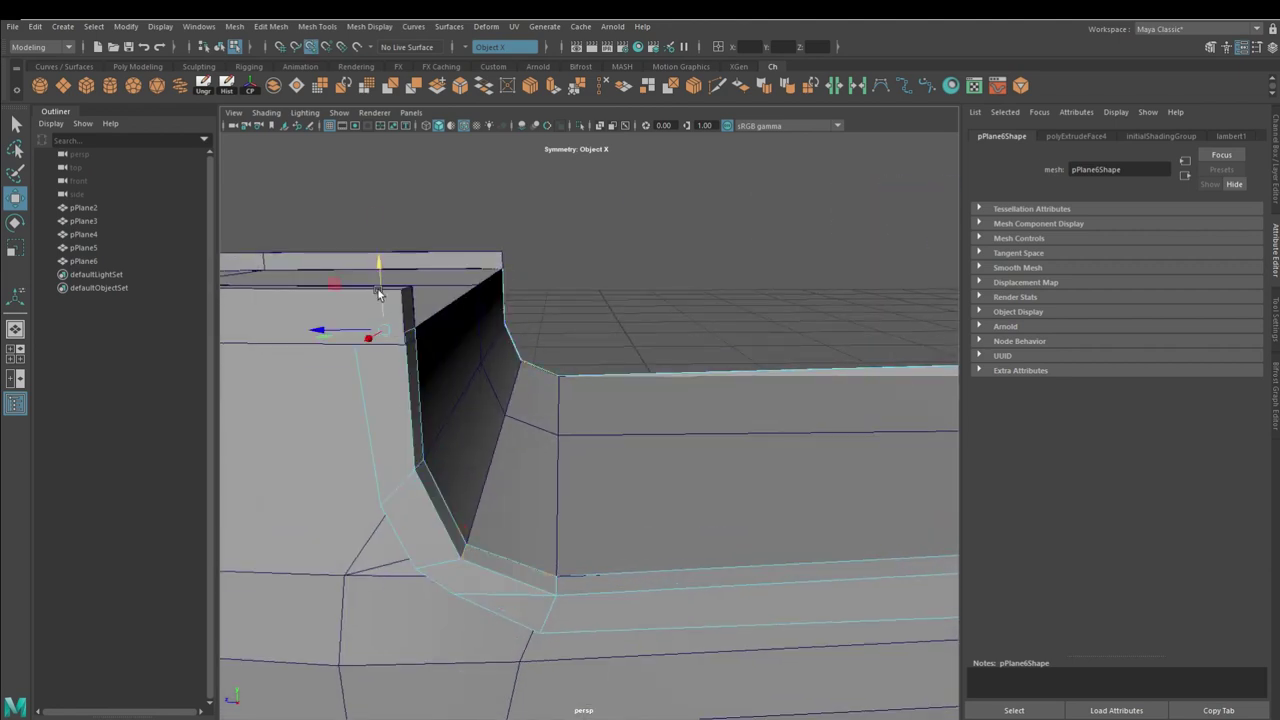
pyautogui.moveTo(510, 498)
pyautogui.keyDown('alt'); pyautogui.mouseDown()
pyautogui.moveTo(583, 543)
pyautogui.moveTo(457, 470)
pyautogui.moveTo(410, 385)
pyautogui.mouseUp(); pyautogui.keyUp('alt')
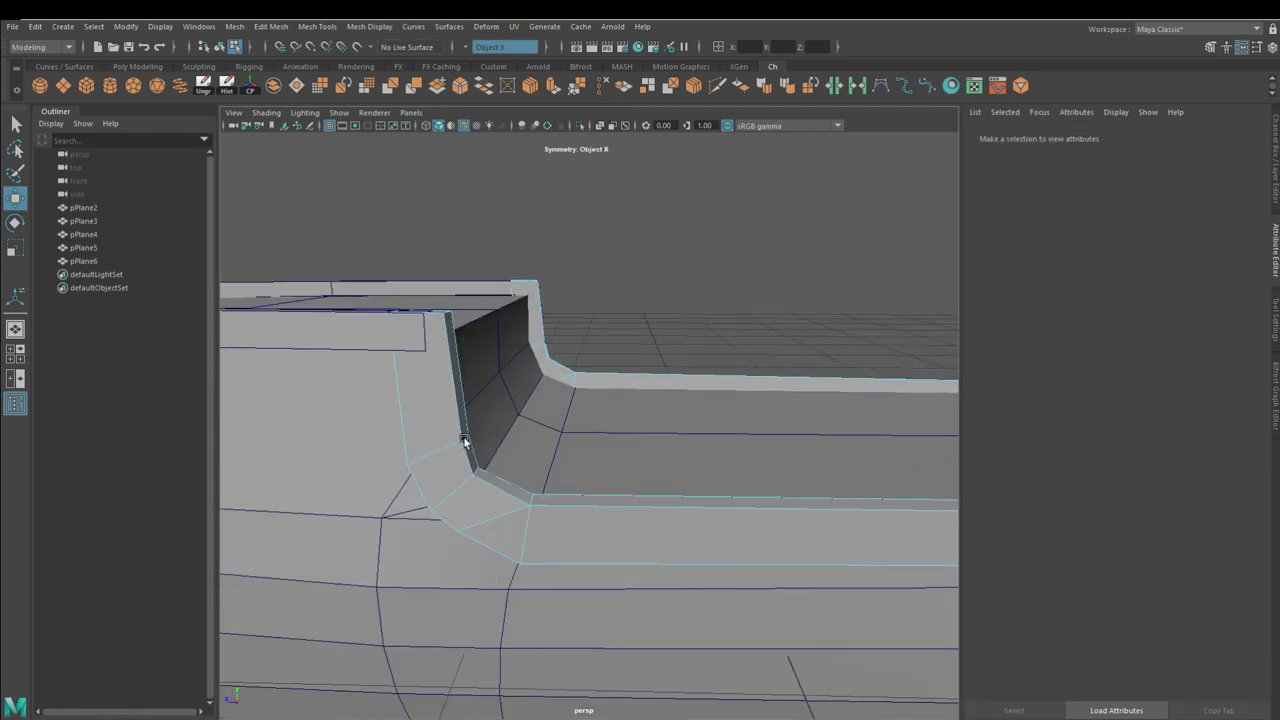
# Fit the rail end into the bow corner and return to object mode.
pyautogui.scroll(-5, 680, 495)
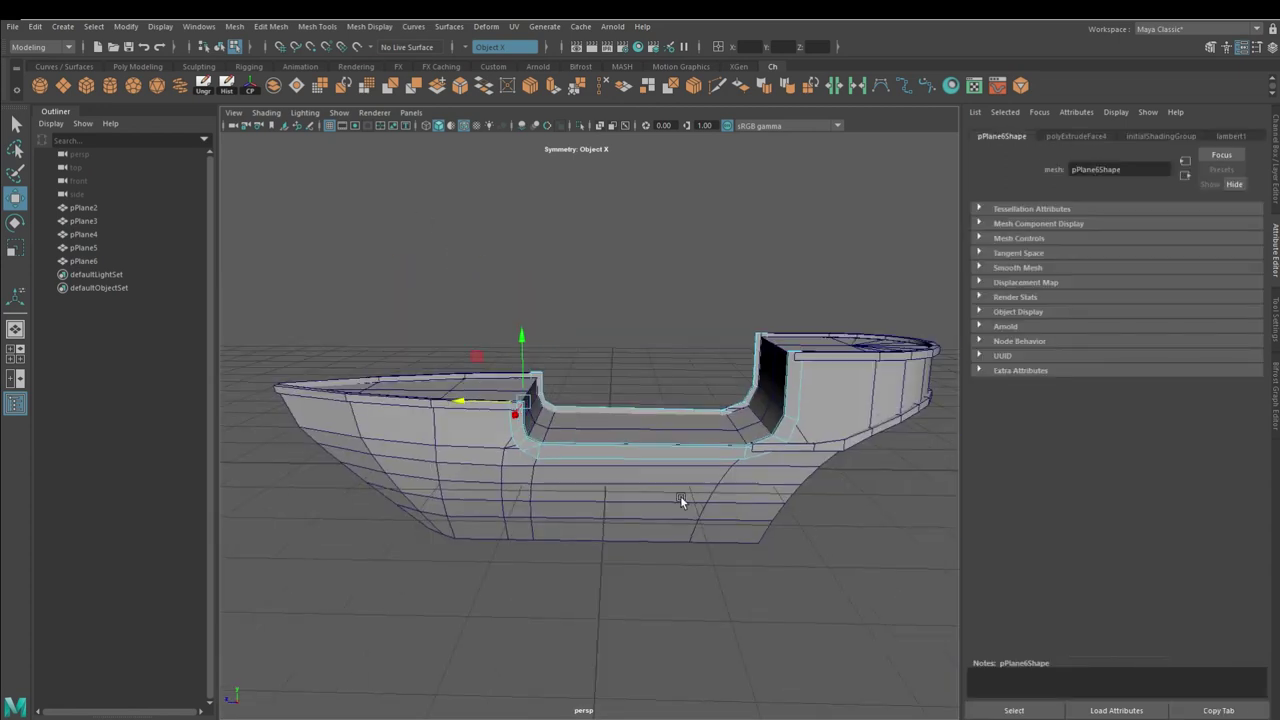
pyautogui.scroll(5, 759, 260)
pyautogui.moveTo(759, 260)
pyautogui.keyDown('alt'); pyautogui.mouseDown()
pyautogui.moveTo(580, 506)
pyautogui.moveTo(391, 425)
pyautogui.moveTo(515, 511)
pyautogui.mouseUp(); pyautogui.keyUp('alt')
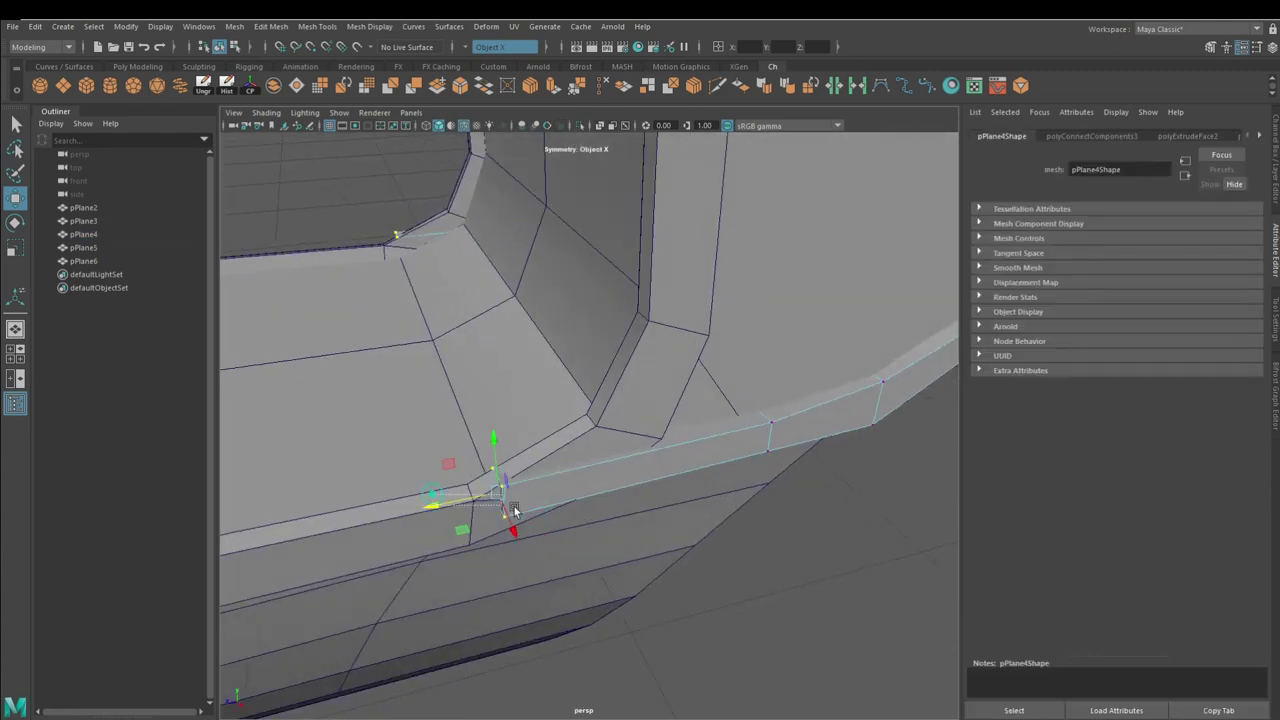
pyautogui.moveTo(542, 461)
pyautogui.keyDown('alt'); pyautogui.mouseDown()
pyautogui.moveTo(749, 680)
pyautogui.moveTo(563, 563)
pyautogui.moveTo(651, 479)
pyautogui.moveTo(795, 568)
pyautogui.moveTo(626, 449)
pyautogui.moveTo(529, 507)
pyautogui.mouseUp(); pyautogui.keyUp('alt')
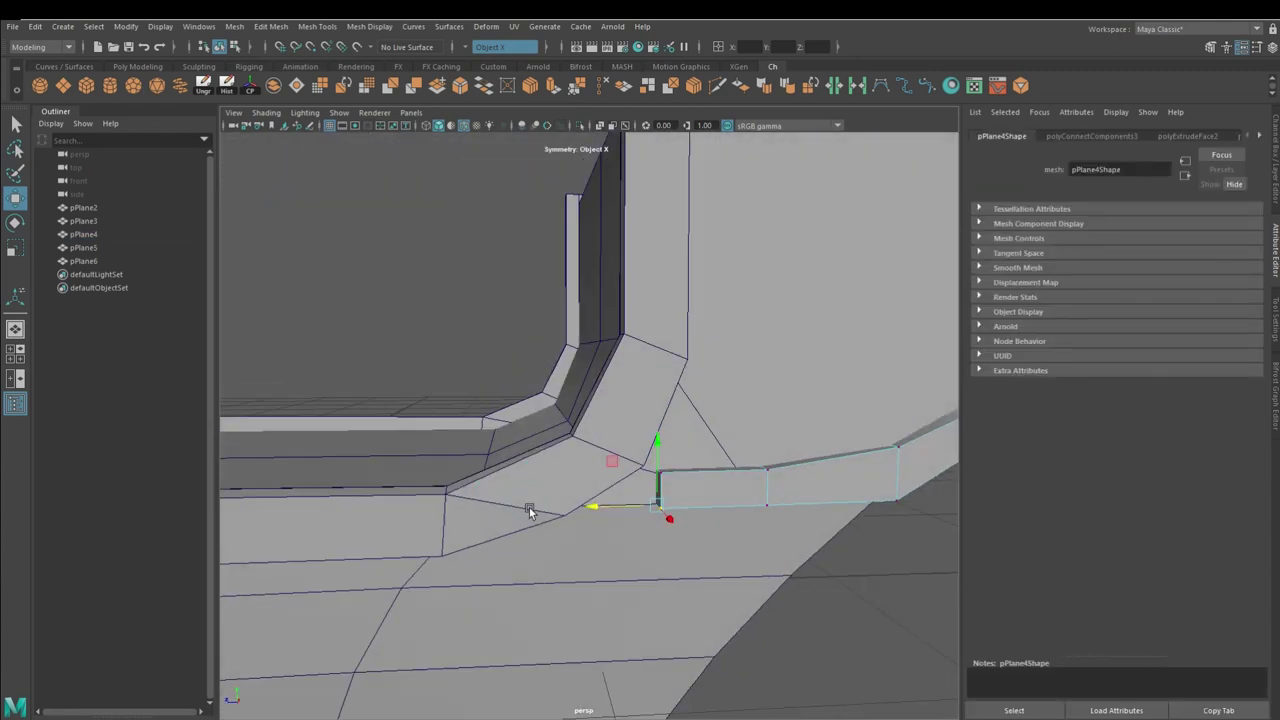
pyautogui.moveTo(603, 424)
pyautogui.keyDown('alt'); pyautogui.mouseDown()
pyautogui.moveTo(616, 580)
pyautogui.moveTo(604, 461)
pyautogui.mouseUp(); pyautogui.keyUp('alt')
pyautogui.press('F8')
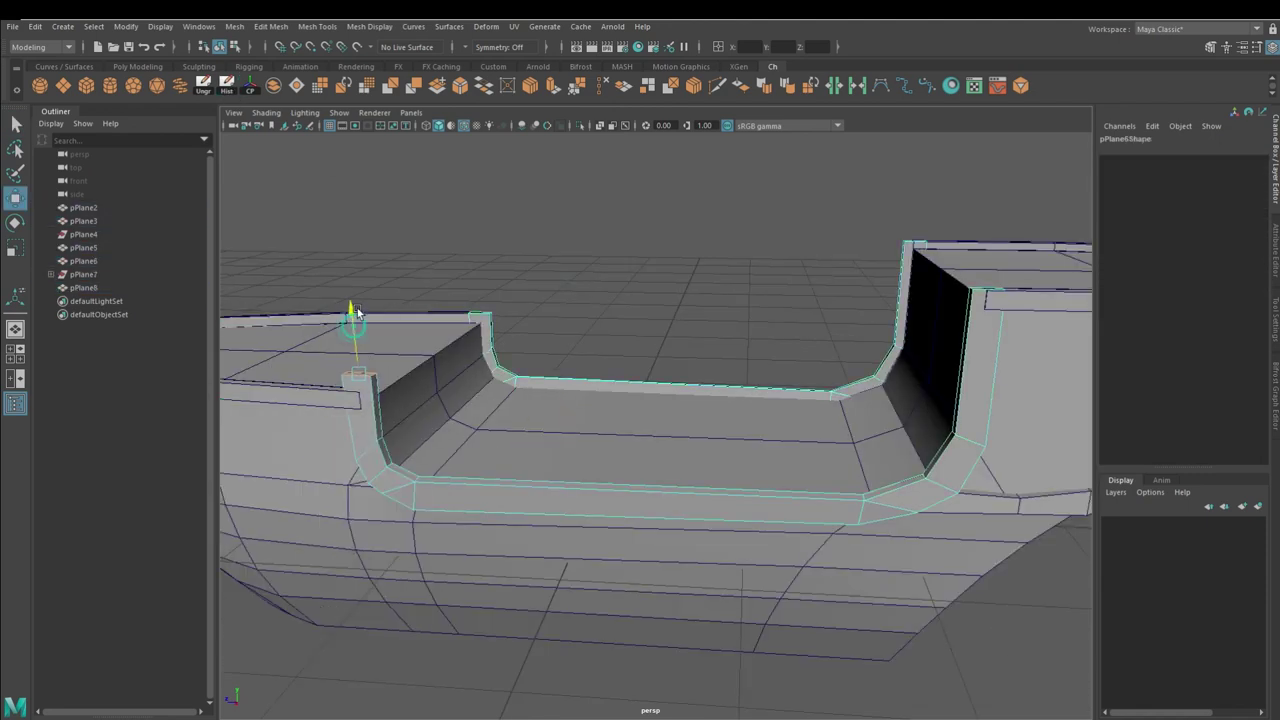
# Extract the bottom hull faces as keel strip pPlane9 and delete its extra edges.
pyautogui.keyDown('alt'); pyautogui.moveTo(356, 313); pyautogui.dragTo(418, 114); pyautogui.keyUp('alt')
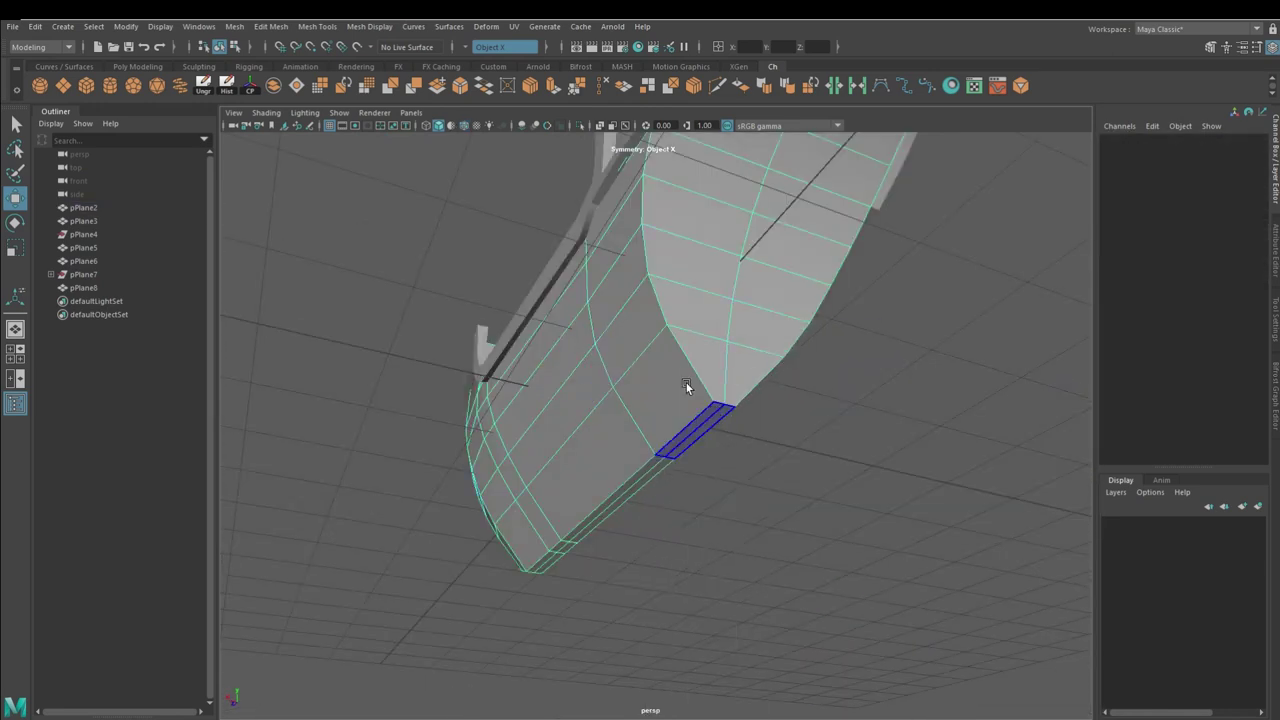
pyautogui.moveTo(503, 492)
pyautogui.keyDown('alt'); pyautogui.mouseDown()
pyautogui.moveTo(628, 517)
pyautogui.moveTo(580, 466)
pyautogui.moveTo(609, 449)
pyautogui.moveTo(614, 274)
pyautogui.mouseUp(); pyautogui.keyUp('alt')
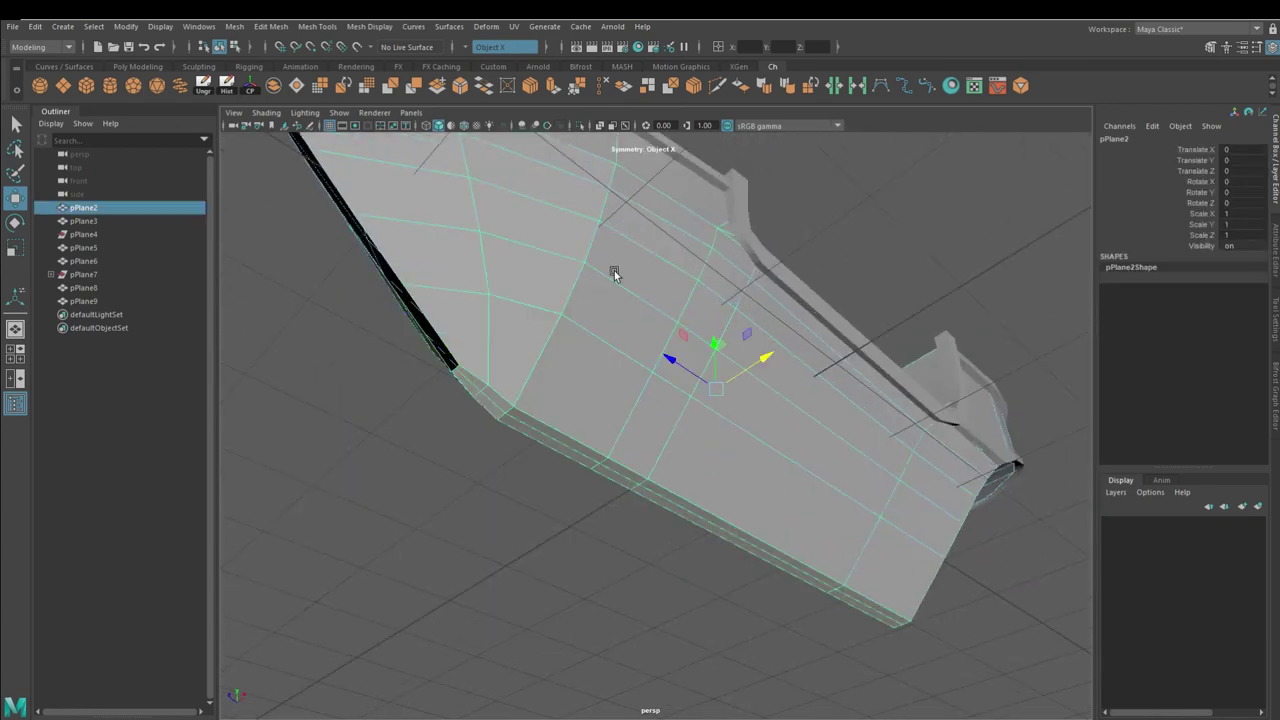
pyautogui.click(548, 400)
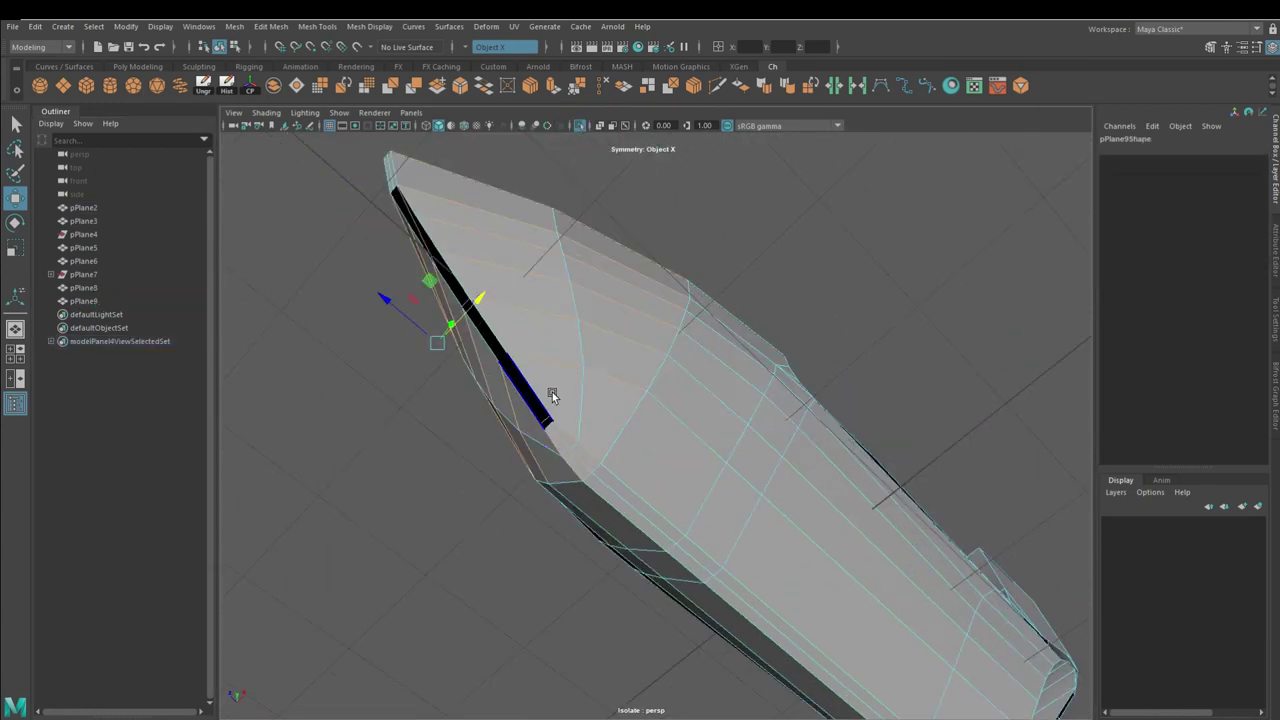
pyautogui.click(599, 86)
pyautogui.moveTo(560, 300)
pyautogui.keyDown('alt'); pyautogui.mouseDown()
pyautogui.moveTo(535, 232)
pyautogui.moveTo(597, 518)
pyautogui.mouseUp(); pyautogui.keyUp('alt')
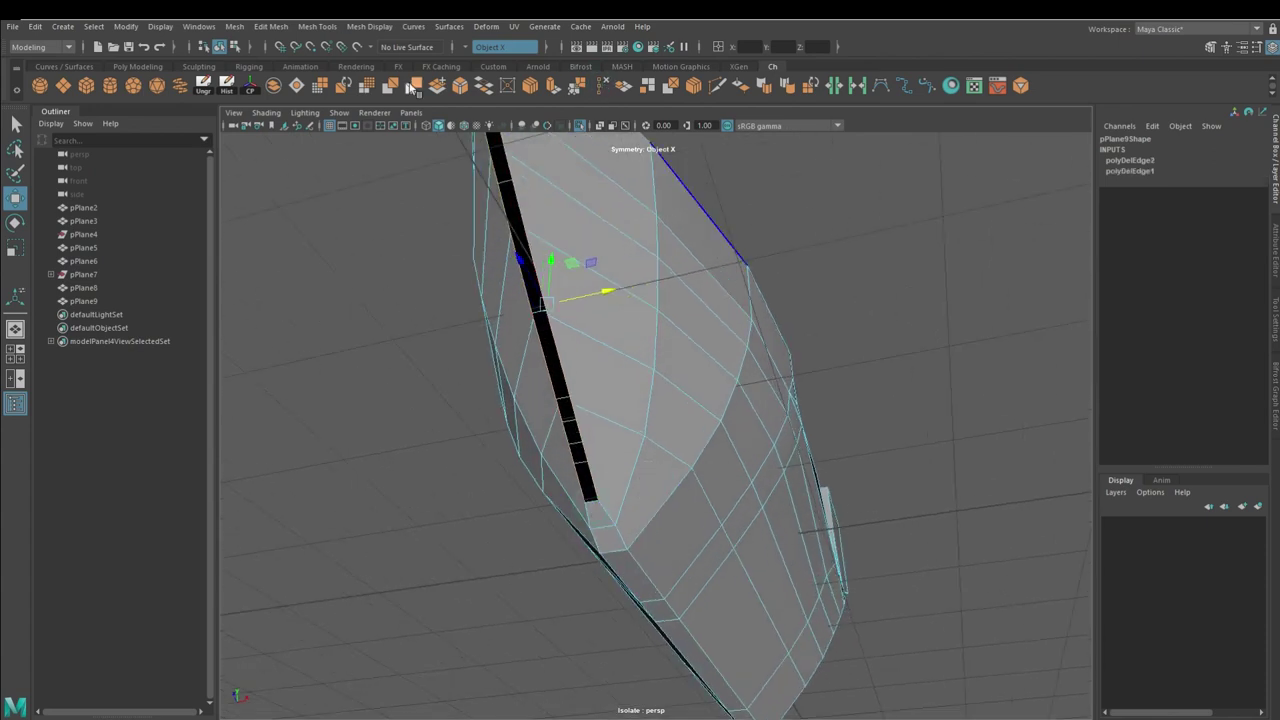
pyautogui.moveTo(567, 250)
pyautogui.keyDown('alt'); pyautogui.mouseDown()
pyautogui.moveTo(529, 287)
pyautogui.moveTo(566, 429)
pyautogui.moveTo(829, 480)
pyautogui.moveTo(822, 420)
pyautogui.moveTo(741, 504)
pyautogui.mouseUp(); pyautogui.keyUp('alt')
# Bridge the gap in the isolated keel strip, then exit Isolate Select.
pyautogui.keyDown('alt'); pyautogui.moveTo(462, 401); pyautogui.dragTo(644, 373); pyautogui.keyUp('alt')
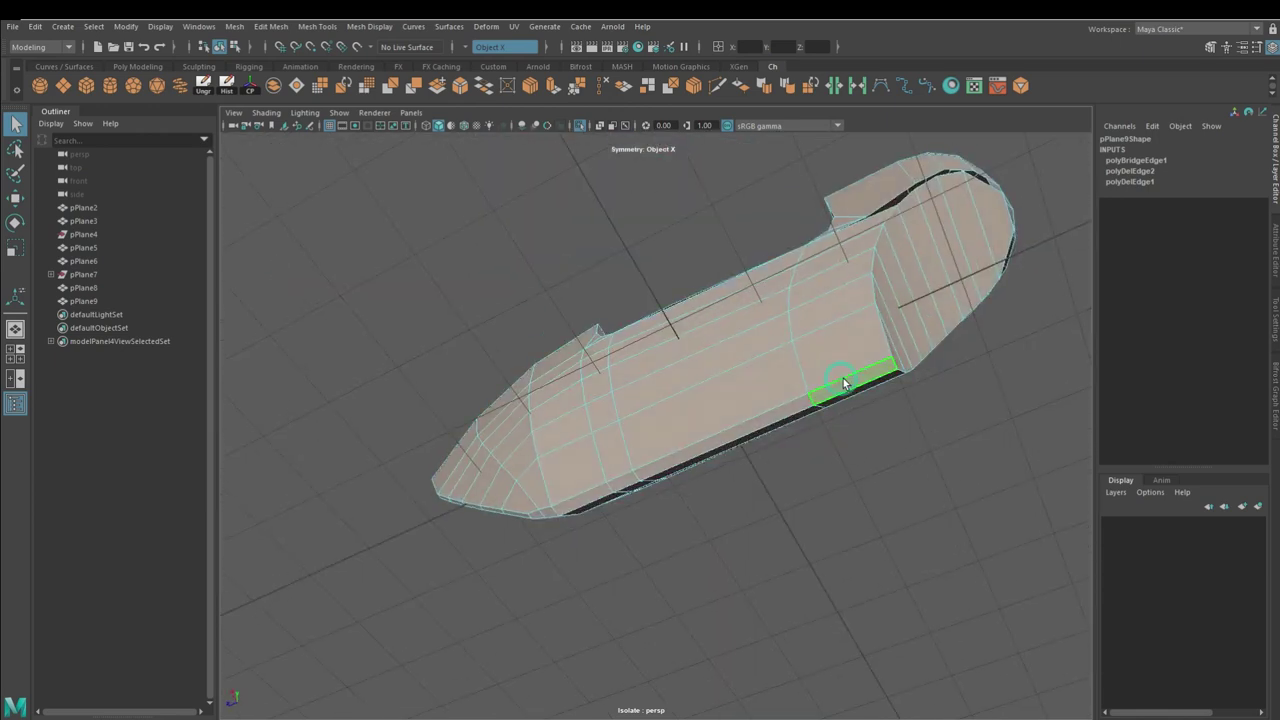
pyautogui.moveTo(583, 340); pyautogui.dragTo(578, 328, button='right')
pyautogui.scroll(5, 834, 451)
pyautogui.keyDown('alt'); pyautogui.moveTo(620, 417); pyautogui.dragTo(557, 457); pyautogui.keyUp('alt')
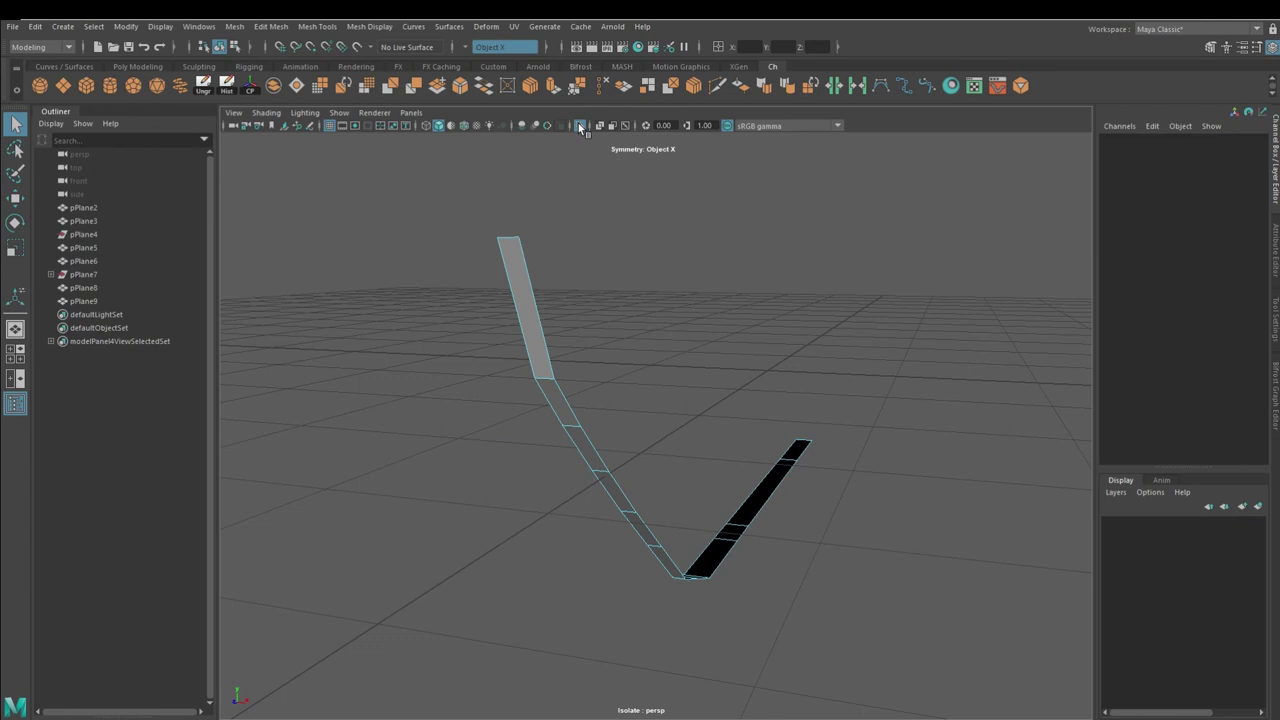
pyautogui.click(580, 126)
pyautogui.hotkey('ctrl', '1')
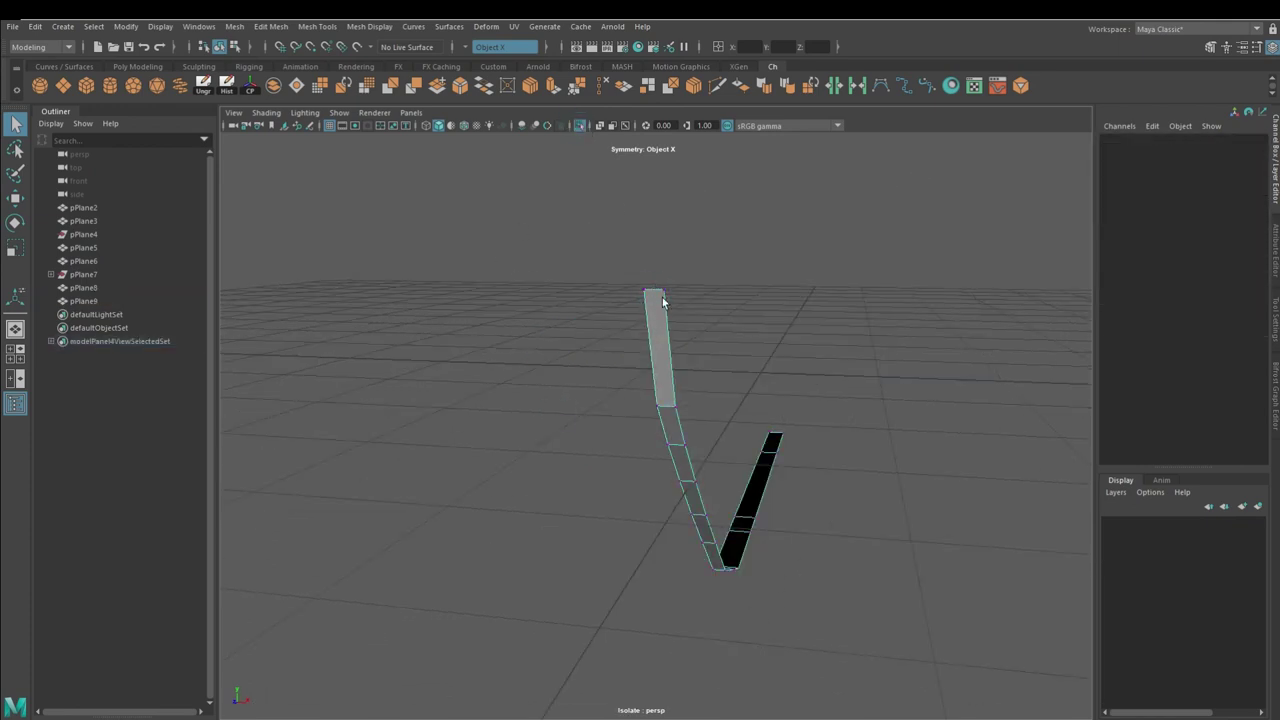
pyautogui.hotkey('ctrl', '1')
# Extrude the pPlane9 keel strip faces by about 0.052, then return to Object Mode.
pyautogui.press('f')
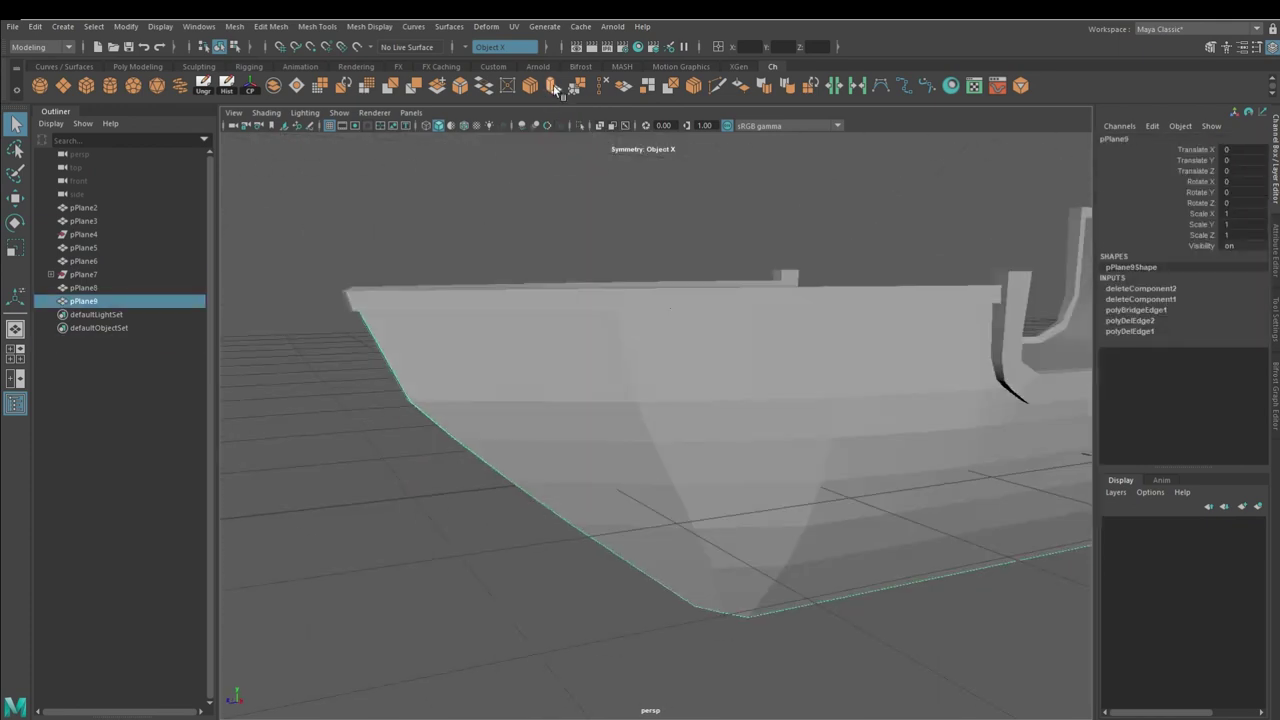
pyautogui.moveTo(333, 380)
pyautogui.keyDown('alt'); pyautogui.mouseDown()
pyautogui.moveTo(670, 442)
pyautogui.moveTo(545, 435)
pyautogui.mouseUp(); pyautogui.keyUp('alt')
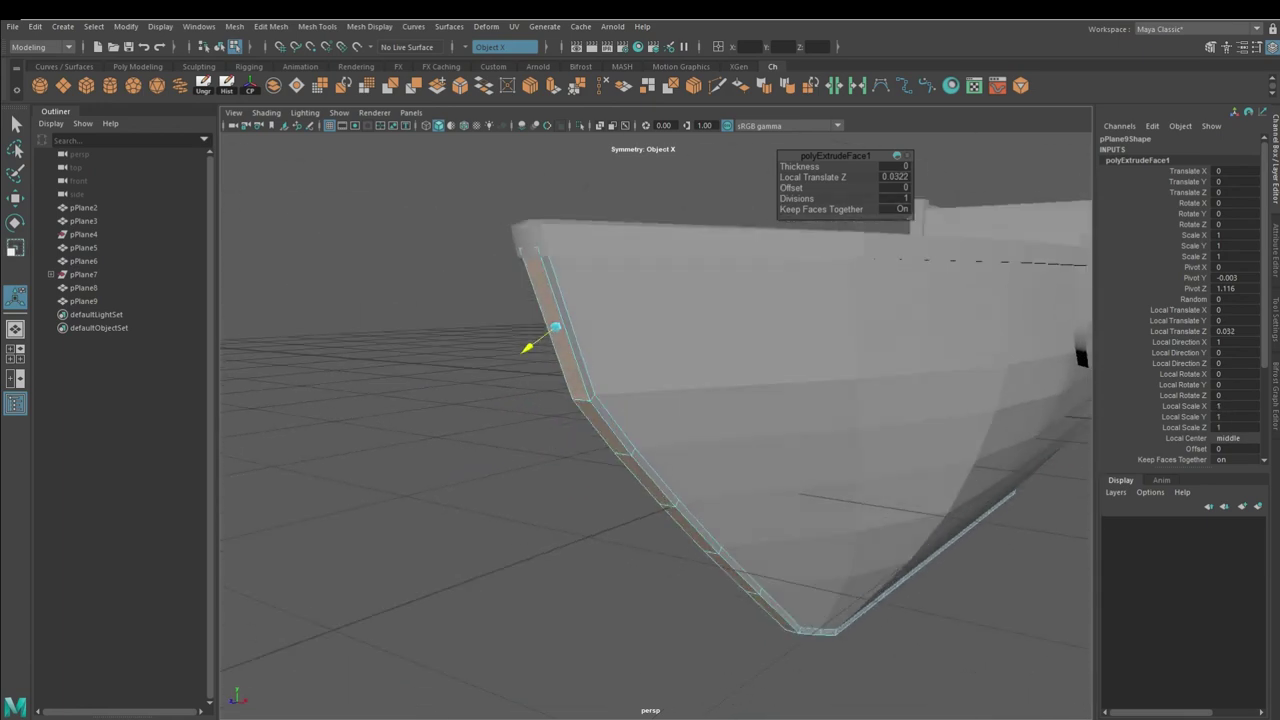
pyautogui.moveTo(909, 438)
pyautogui.keyDown('alt'); pyautogui.mouseDown()
pyautogui.moveTo(966, 437)
pyautogui.moveTo(703, 357)
pyautogui.moveTo(731, 371)
pyautogui.moveTo(534, 332)
pyautogui.moveTo(381, 269)
pyautogui.moveTo(724, 464)
pyautogui.moveTo(636, 421)
pyautogui.moveTo(683, 517)
pyautogui.moveTo(600, 480)
pyautogui.moveTo(577, 440)
pyautogui.moveTo(671, 357)
pyautogui.mouseUp(); pyautogui.keyUp('alt')
pyautogui.press('w')
pyautogui.rightClick(671, 357)
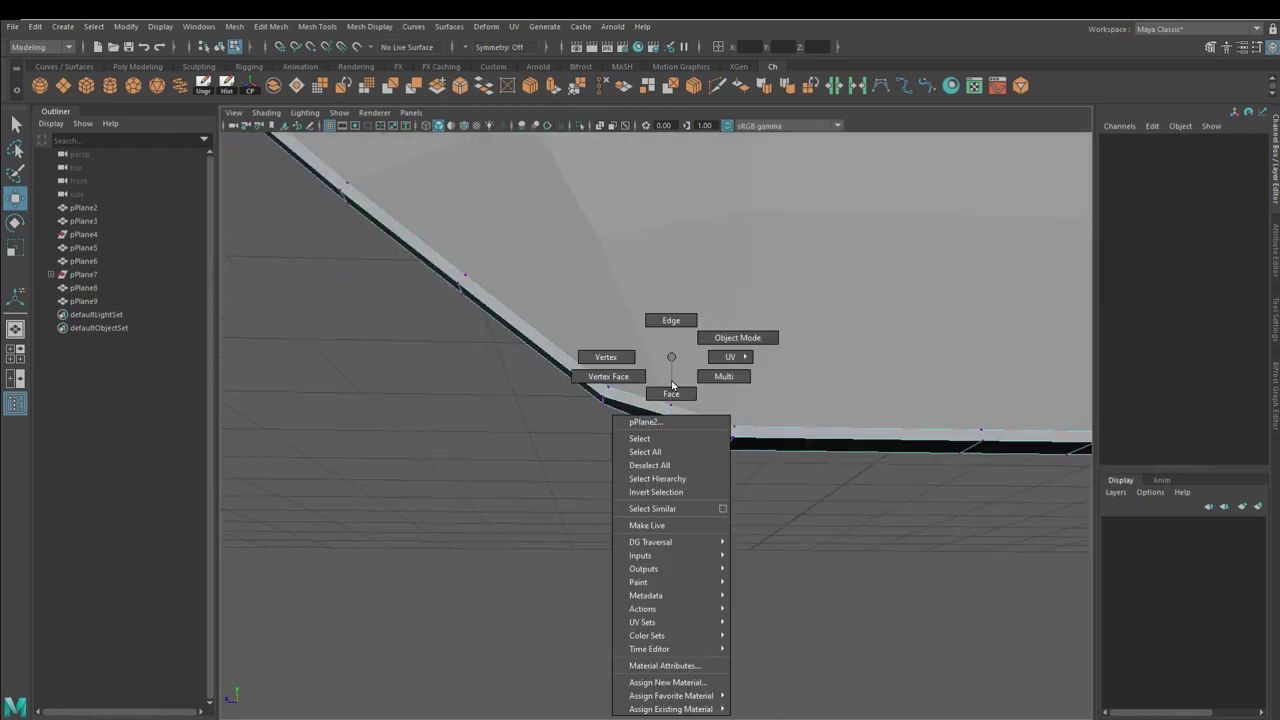
pyautogui.moveTo(667, 424)
pyautogui.keyDown('alt'); pyautogui.mouseDown()
pyautogui.moveTo(636, 452)
pyautogui.moveTo(709, 357)
pyautogui.mouseUp(); pyautogui.keyUp('alt')
pyautogui.moveTo(709, 357); pyautogui.dragTo(922, 275, button='right')
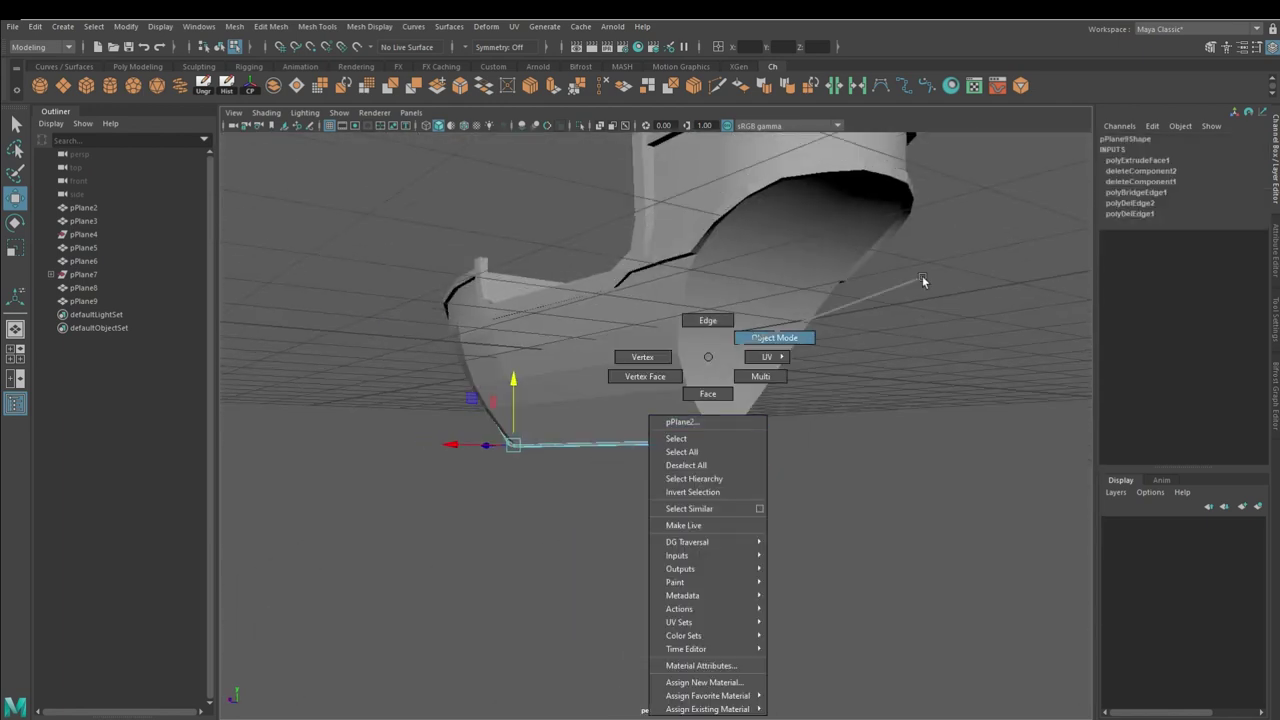